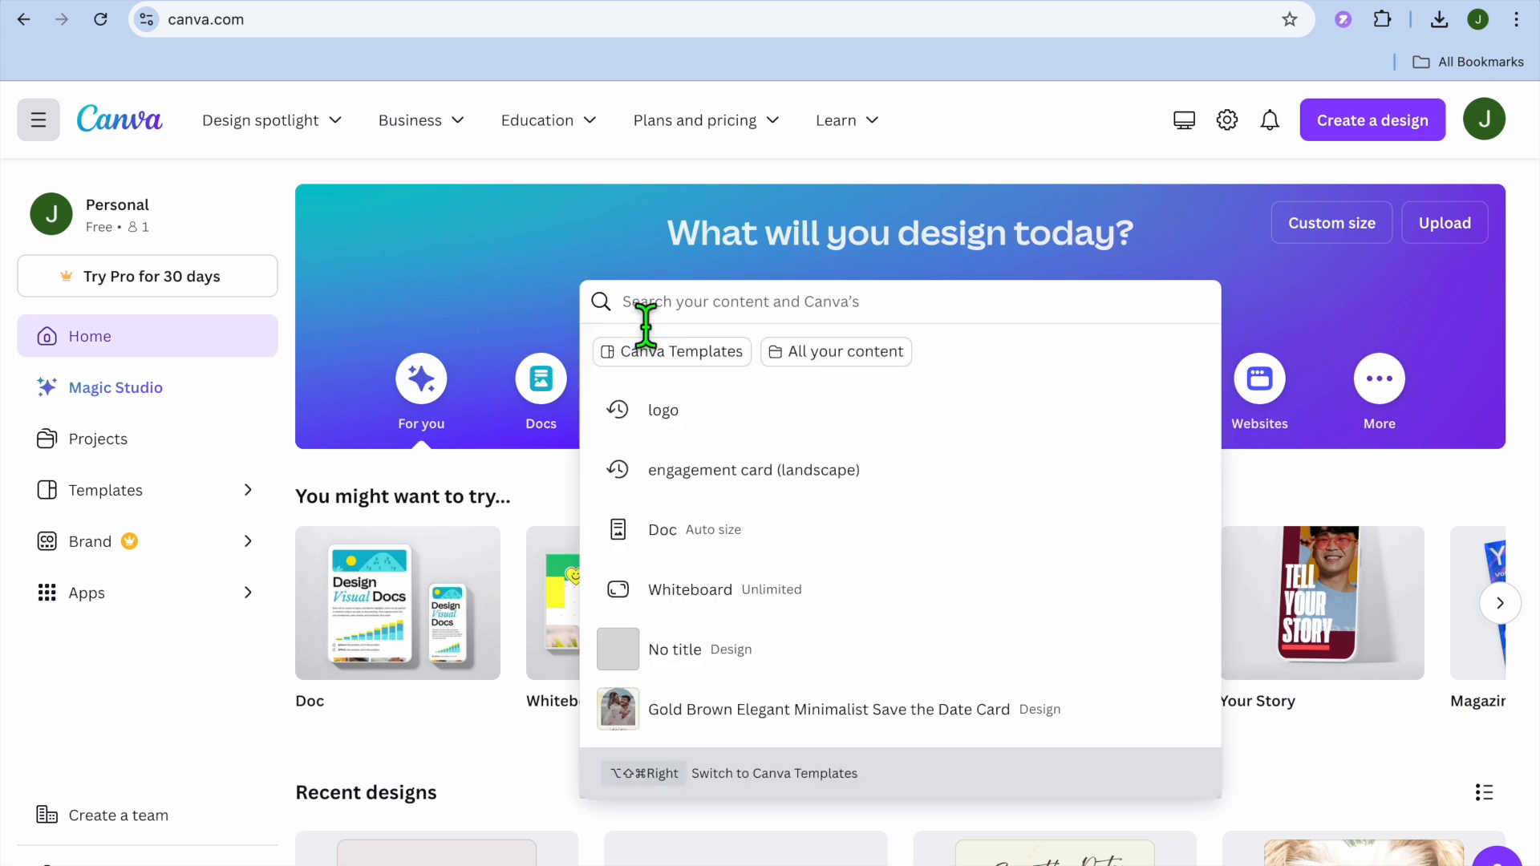
- Search for "engagement invitation video" and show all matching Canva templates
{"action": "type", "text": "en"}
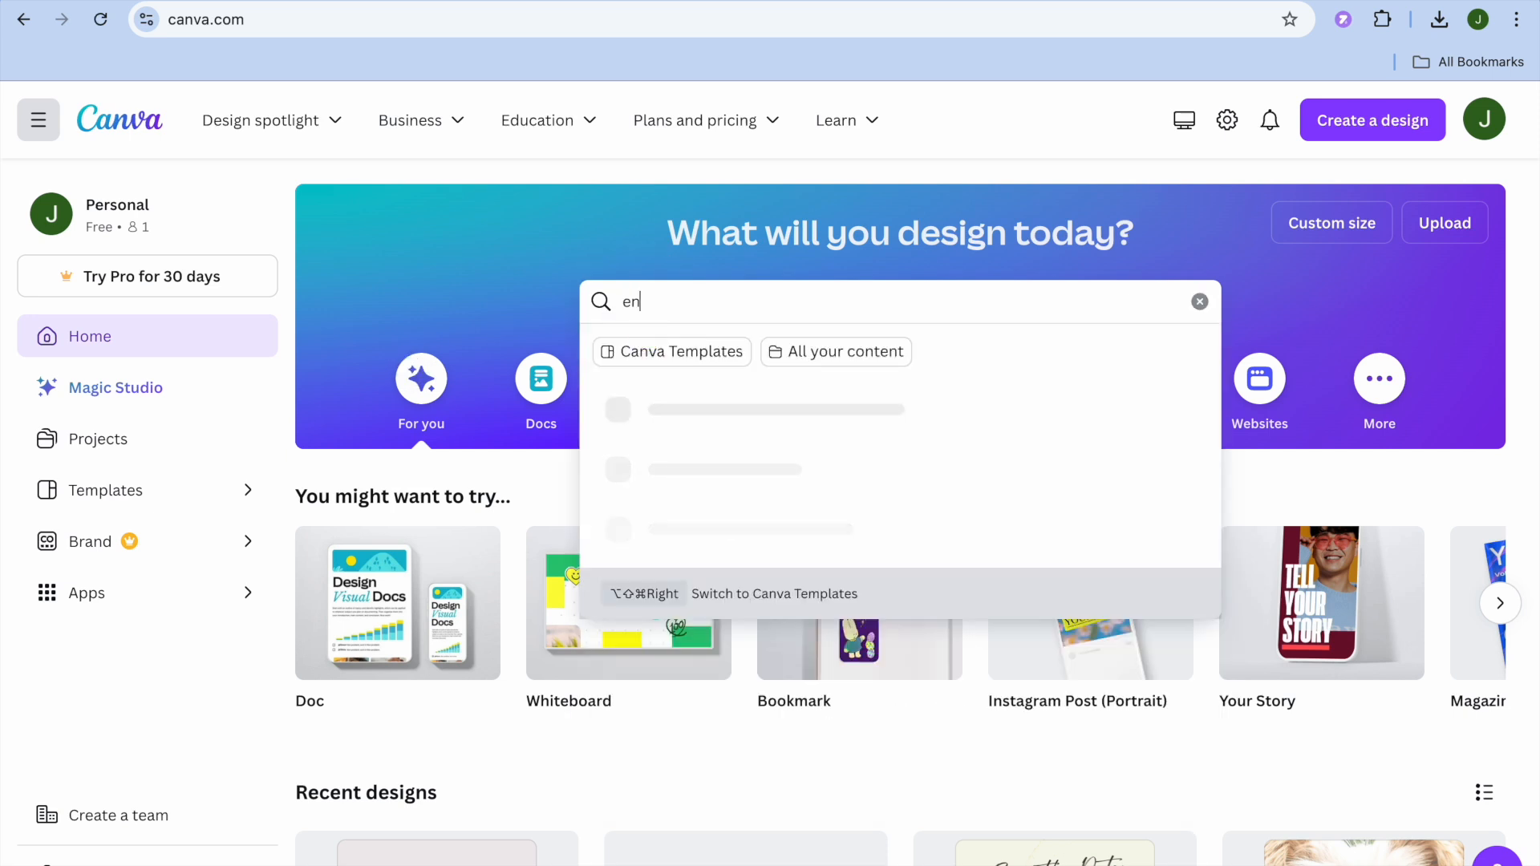
{"action": "type", "text": "gagemen"}
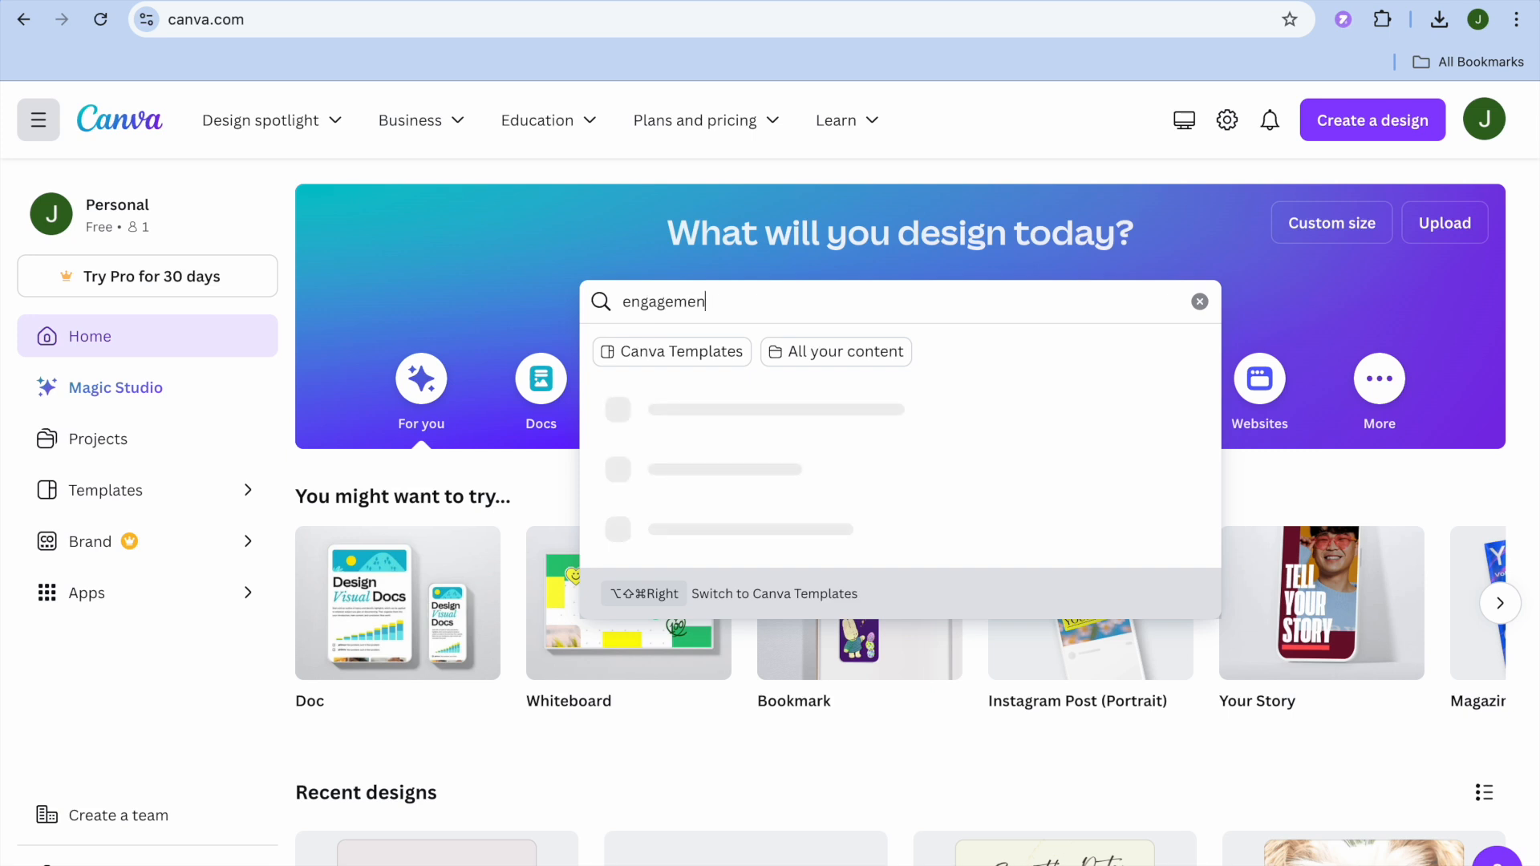
{"action": "type", "text": "t video"}
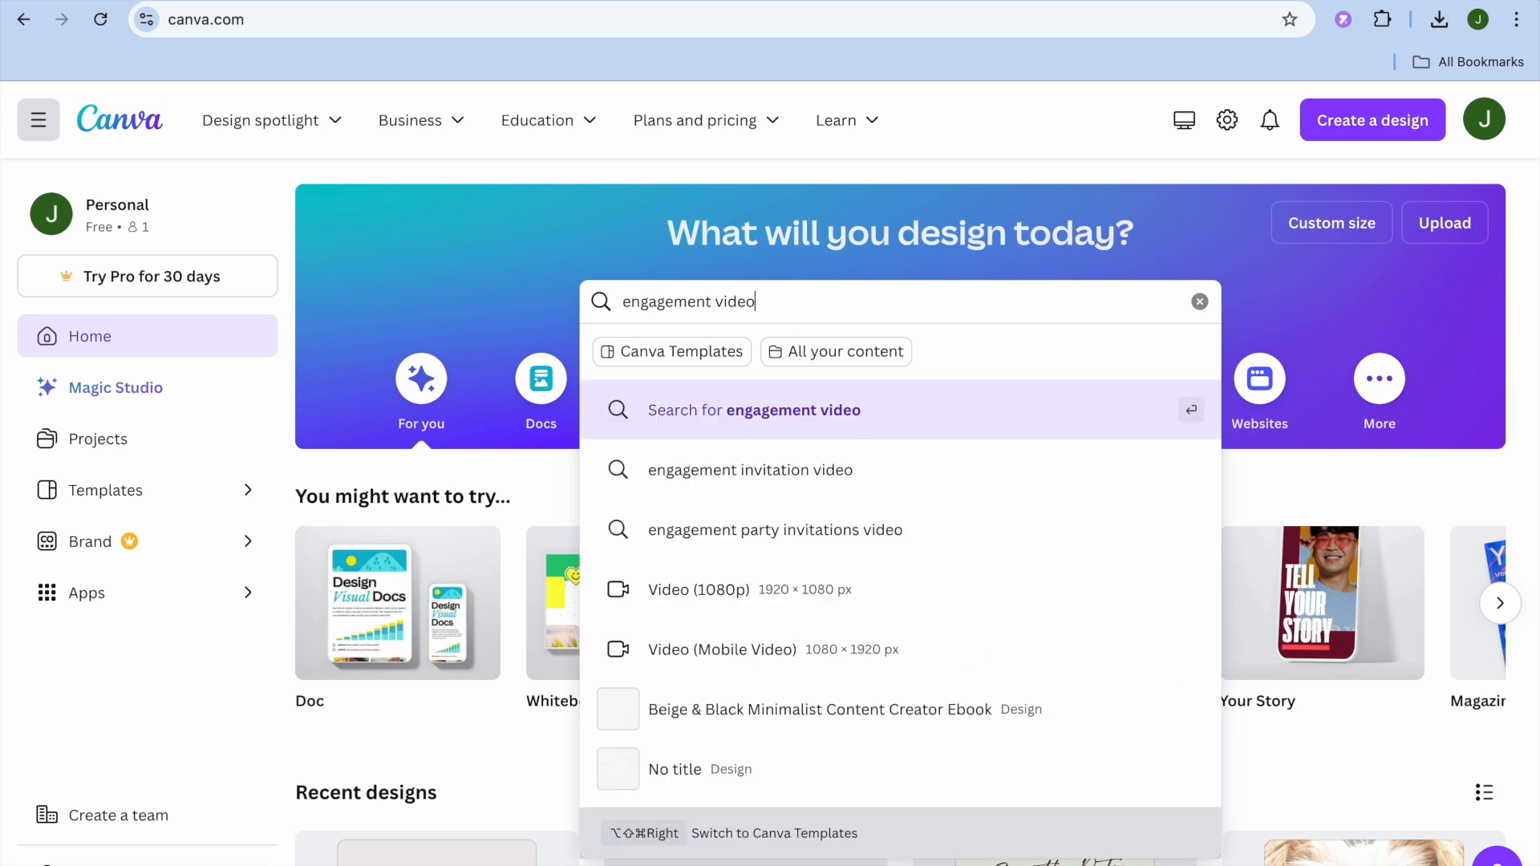
{"action": "left_click", "coordinate": [758, 497]}
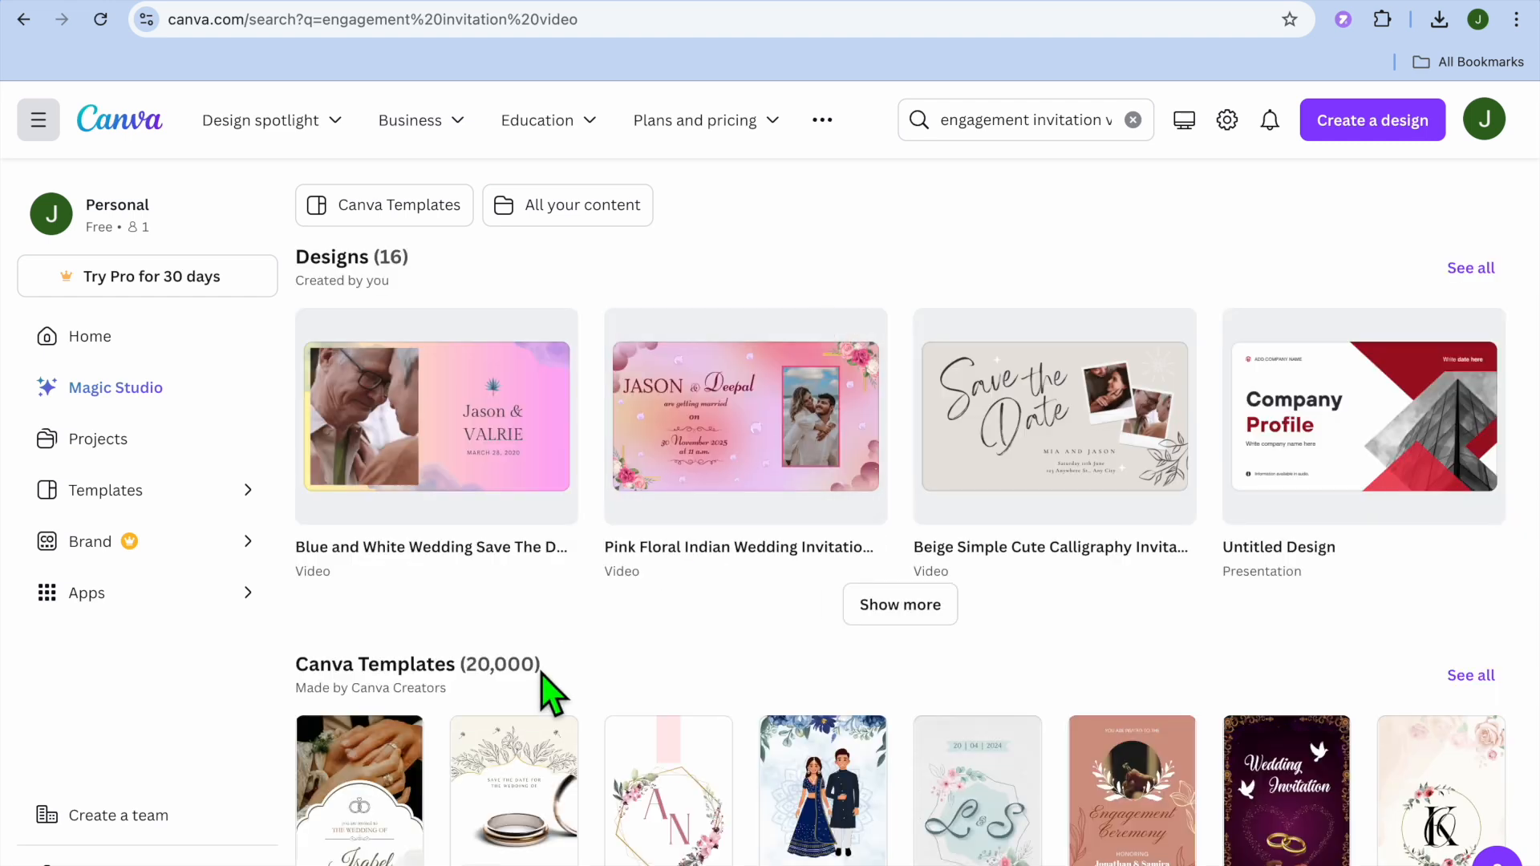
{"action": "left_click", "coordinate": [1471, 676]}
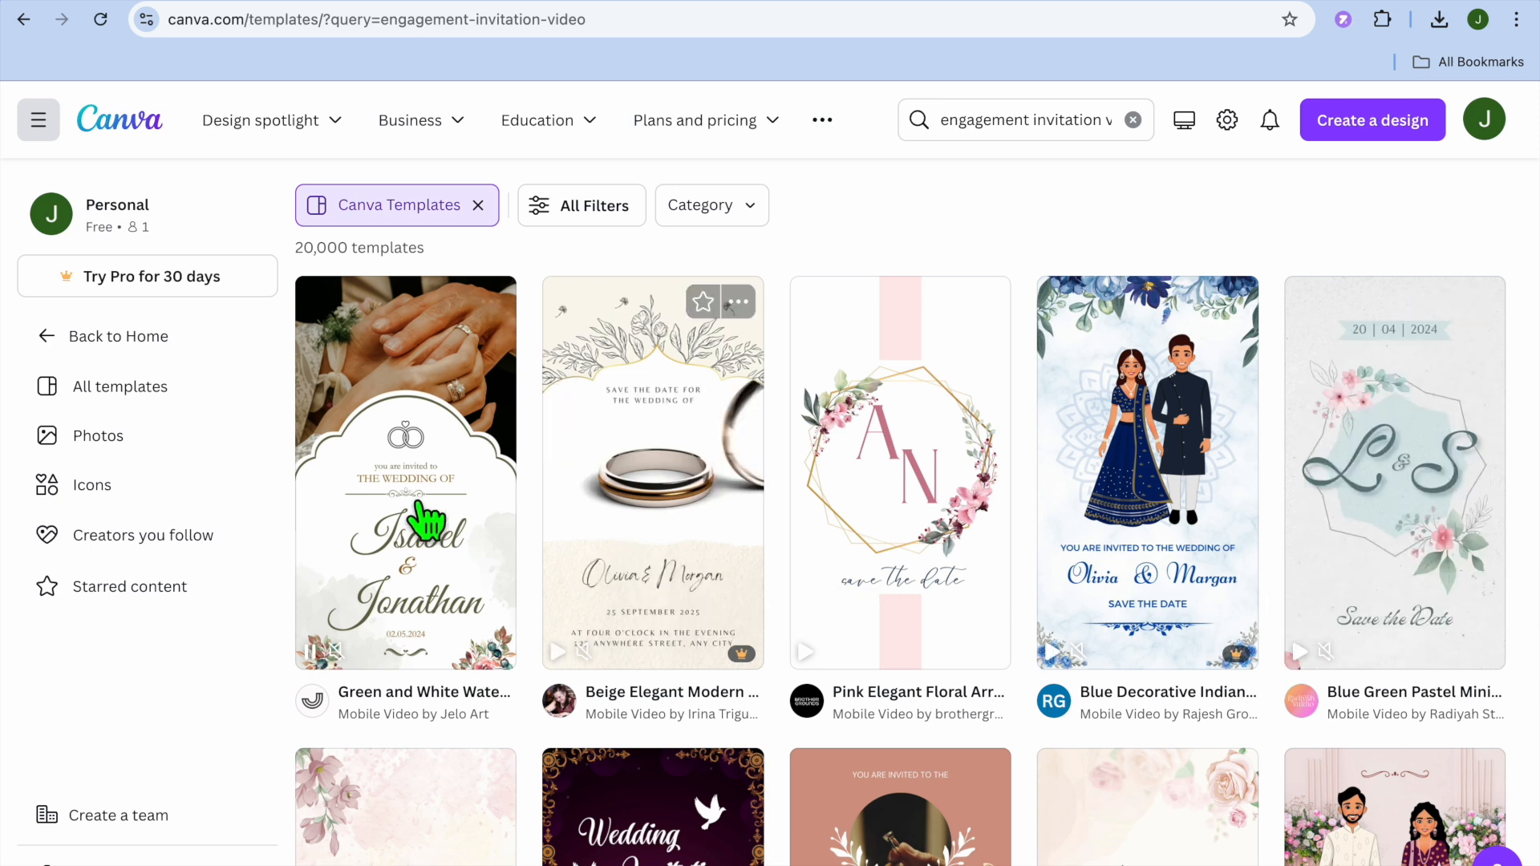
- Browse the results and open the Simple Elegant Floral Wedding Invitation Mobile Video template for customizing
{"action": "mouse_move", "coordinate": [414, 502]}
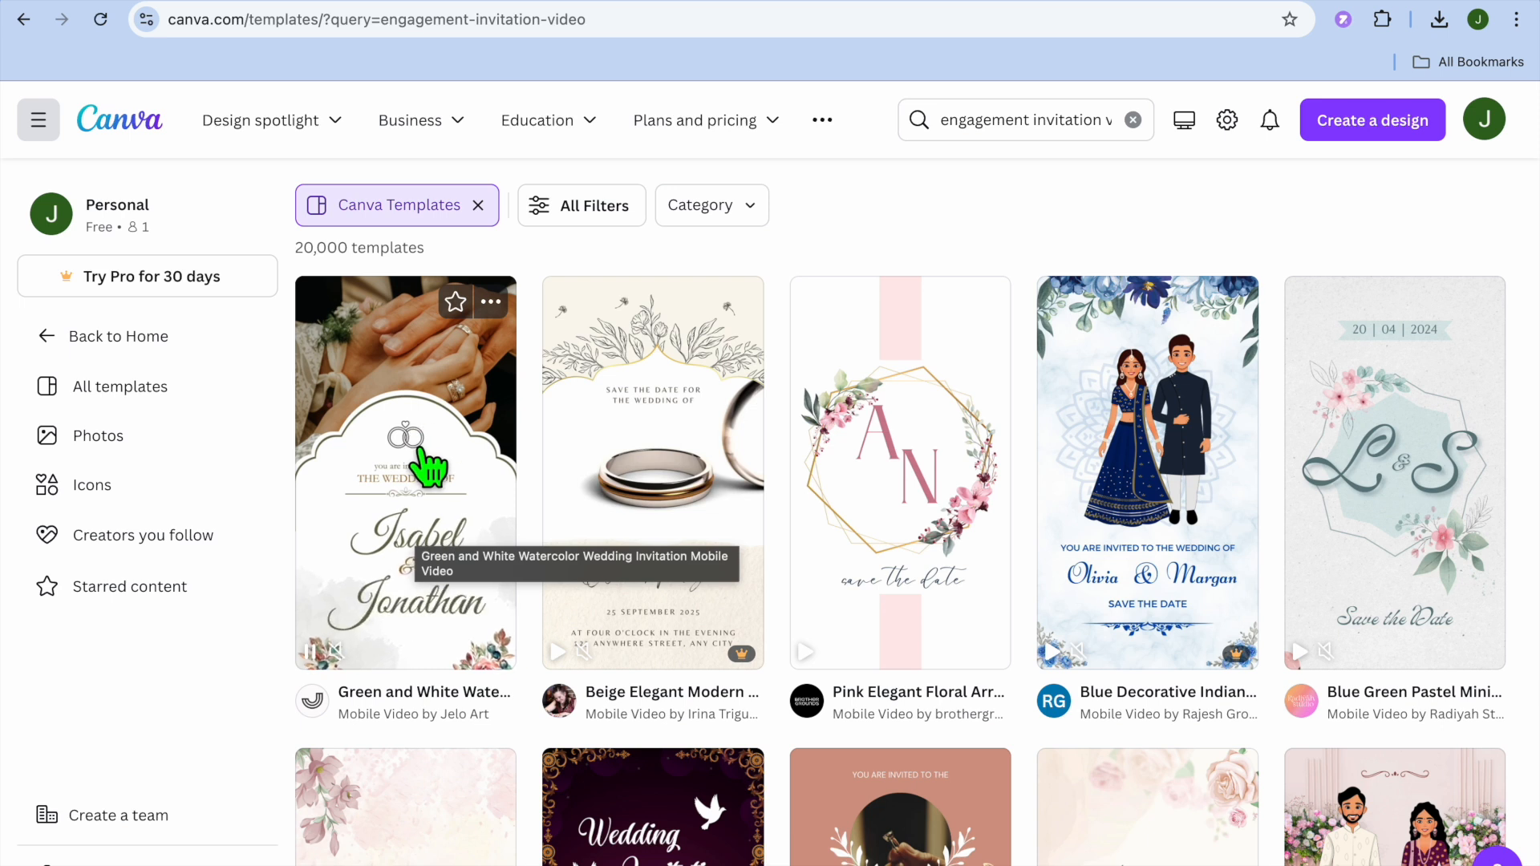
{"action": "scroll", "coordinate": [431, 469], "scroll_direction": "down", "scroll_amount": 1}
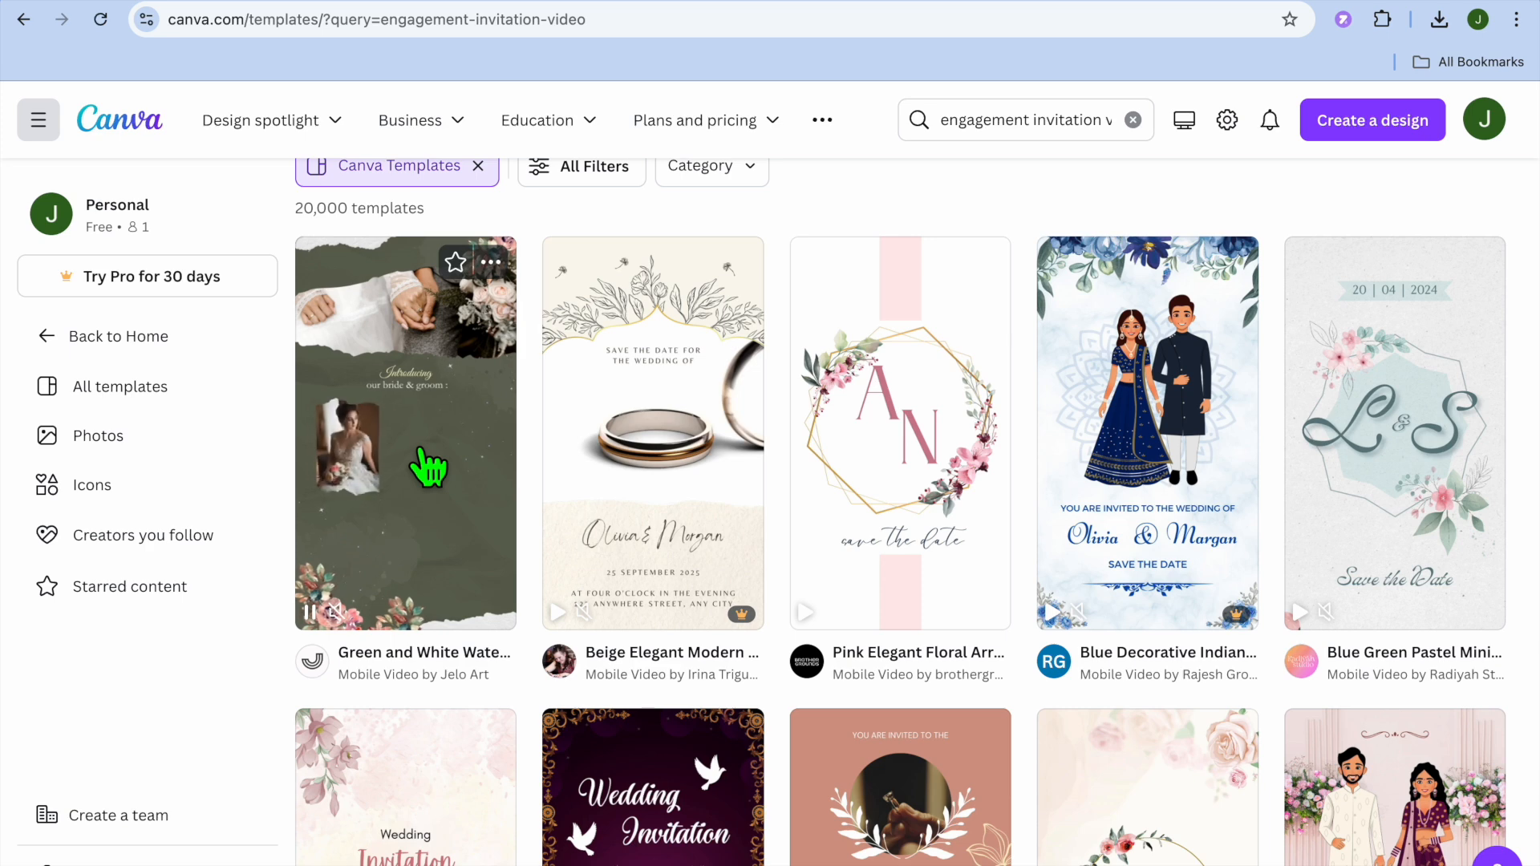
{"action": "scroll", "coordinate": [418, 463], "scroll_direction": "down", "scroll_amount": 2}
{"action": "scroll", "coordinate": [415, 461], "scroll_direction": "down", "scroll_amount": 2}
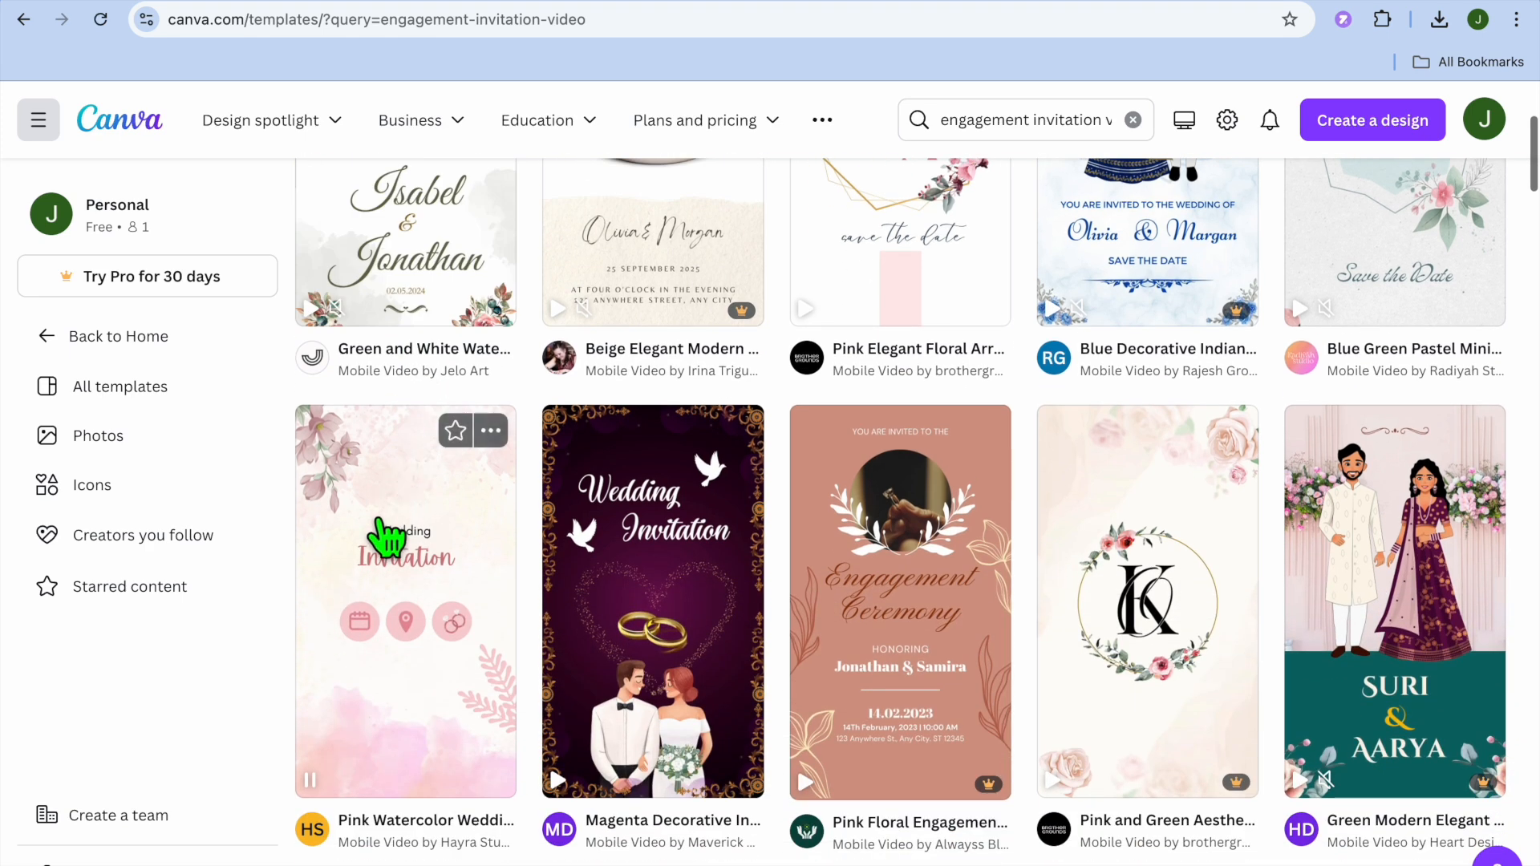
{"action": "scroll", "coordinate": [386, 538], "scroll_direction": "down", "scroll_amount": 2}
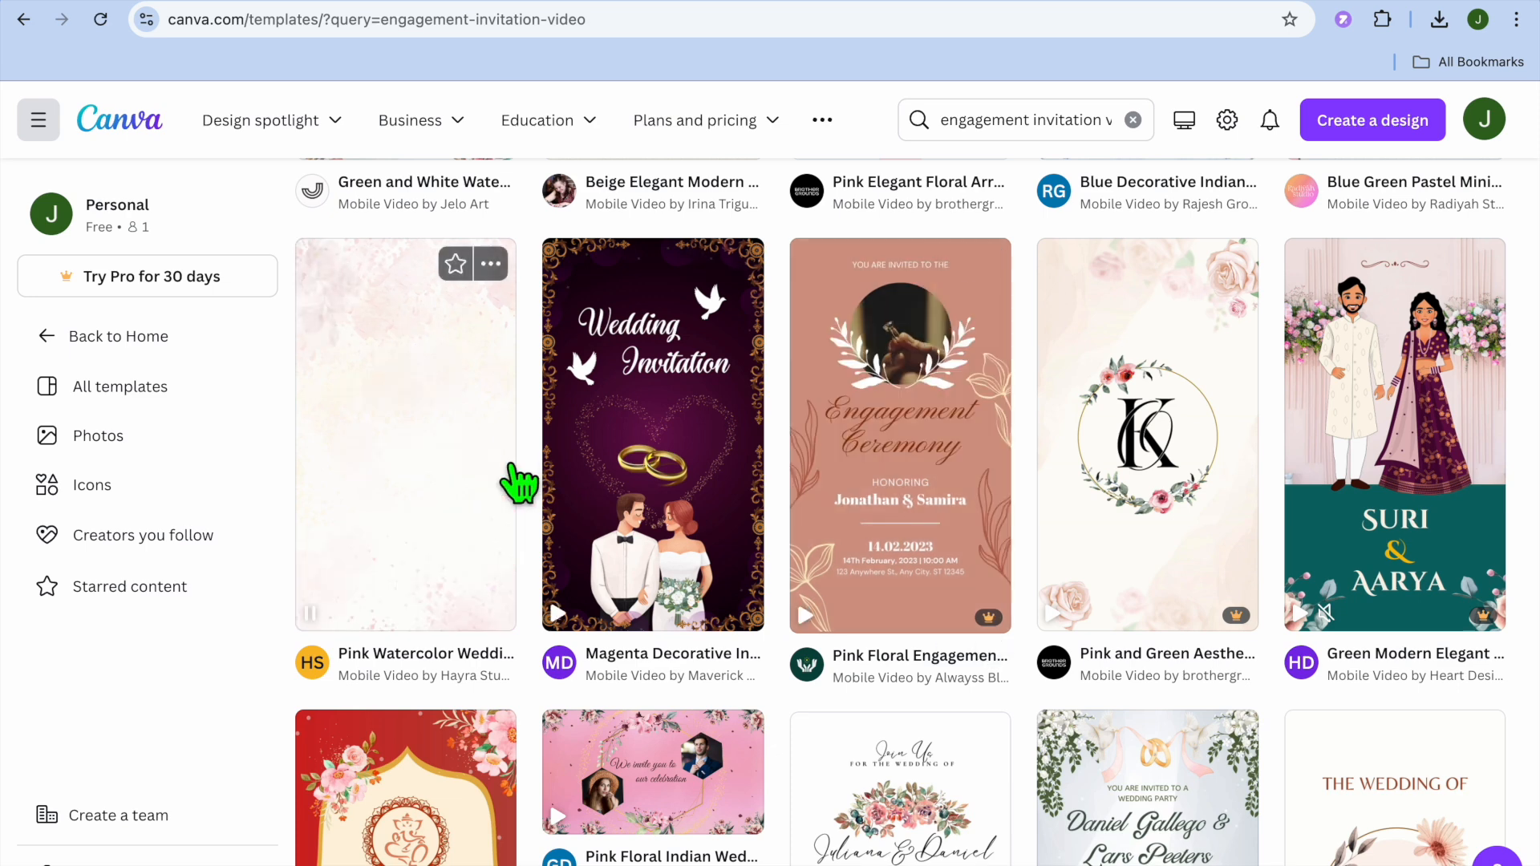
{"action": "scroll", "coordinate": [469, 491], "scroll_direction": "down", "scroll_amount": 3}
{"action": "scroll", "coordinate": [466, 483], "scroll_direction": "down", "scroll_amount": 2}
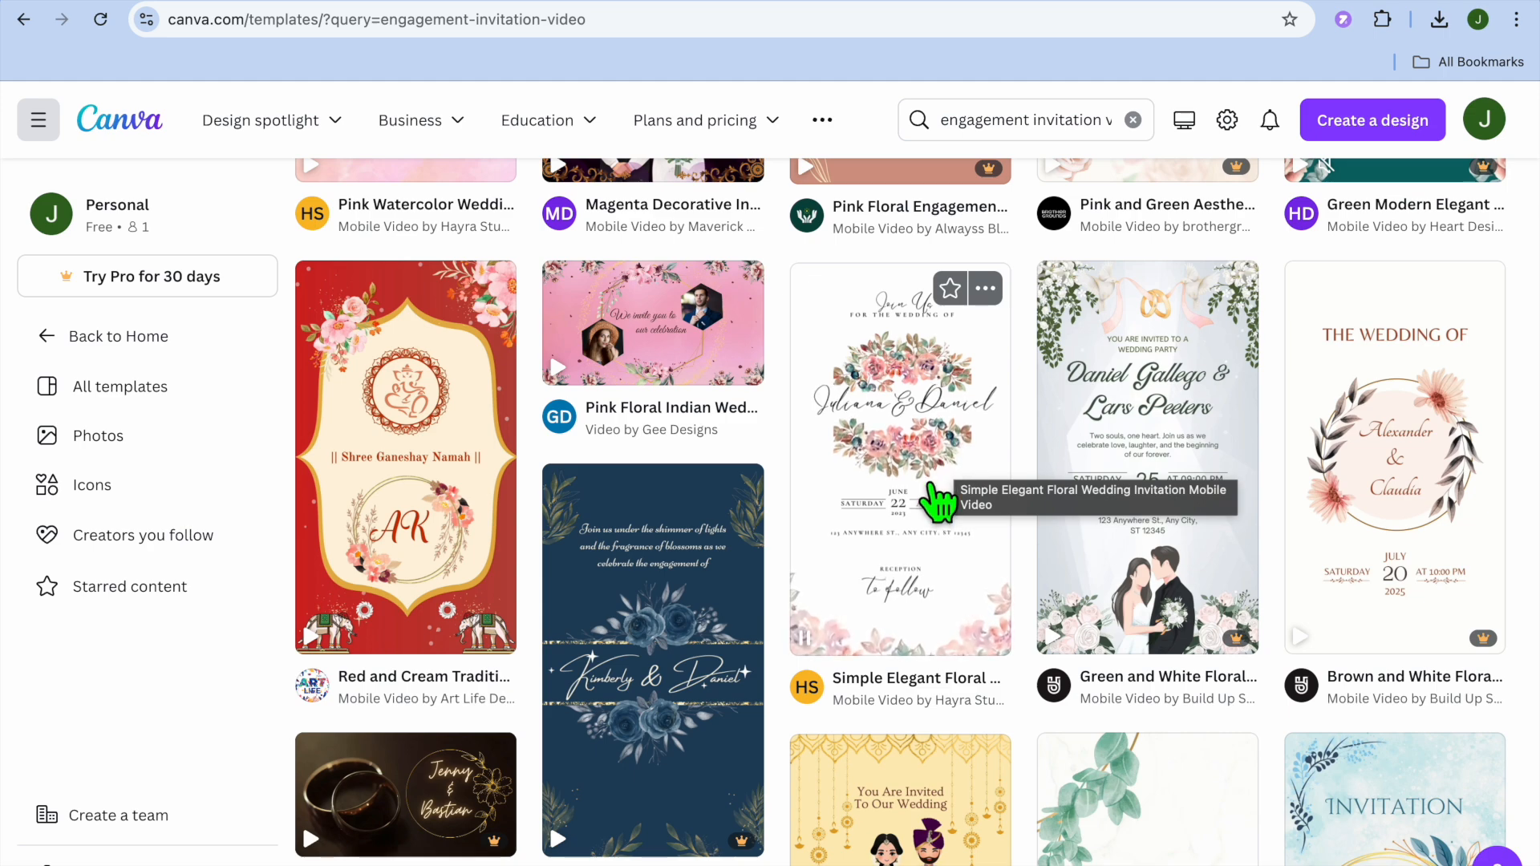
{"action": "left_click", "coordinate": [934, 501]}
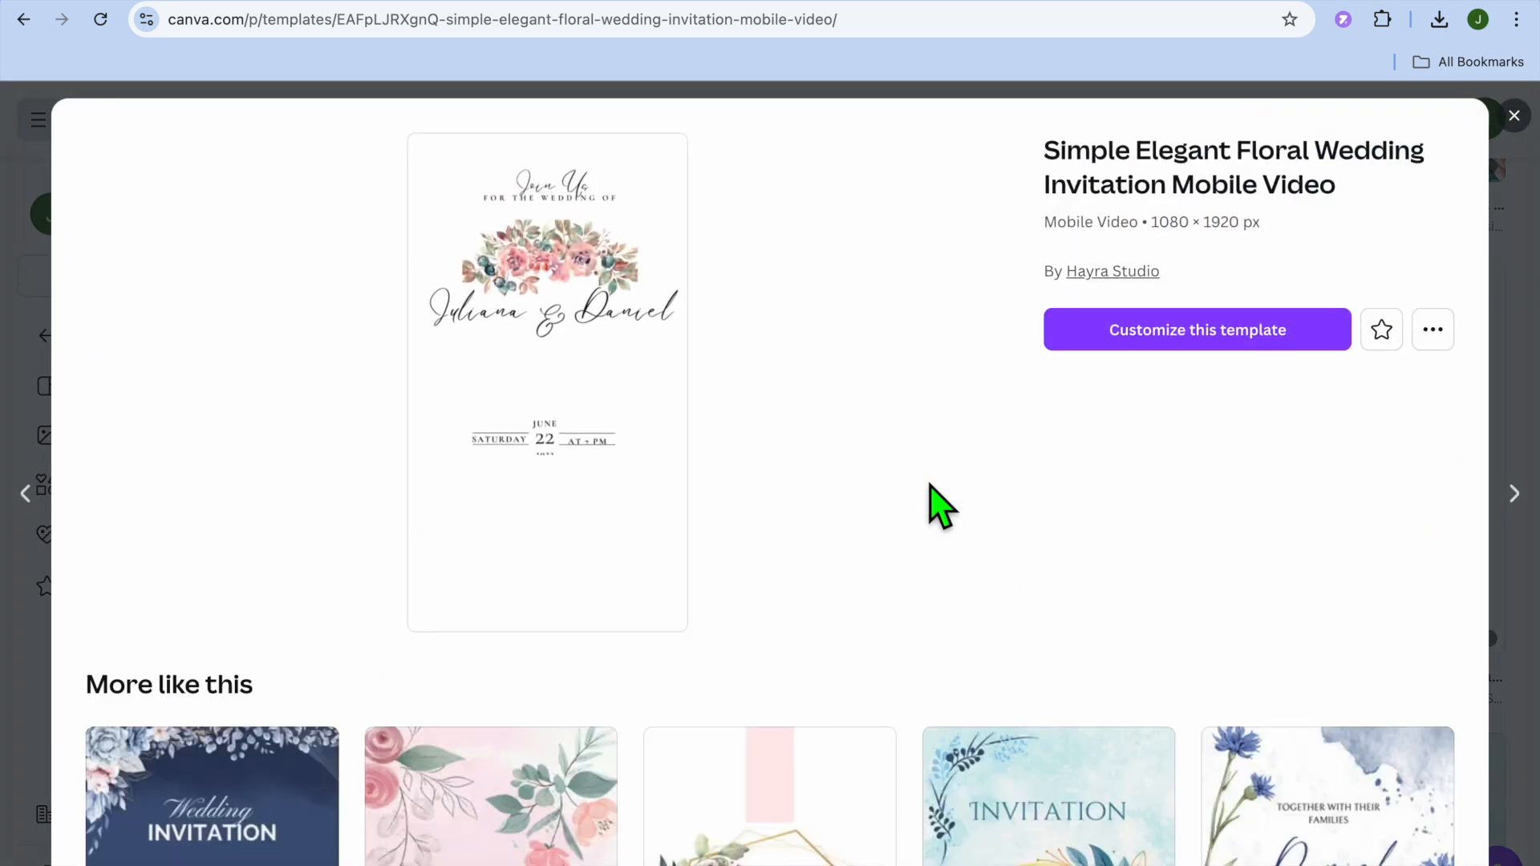
{"action": "left_click", "coordinate": [1169, 332]}
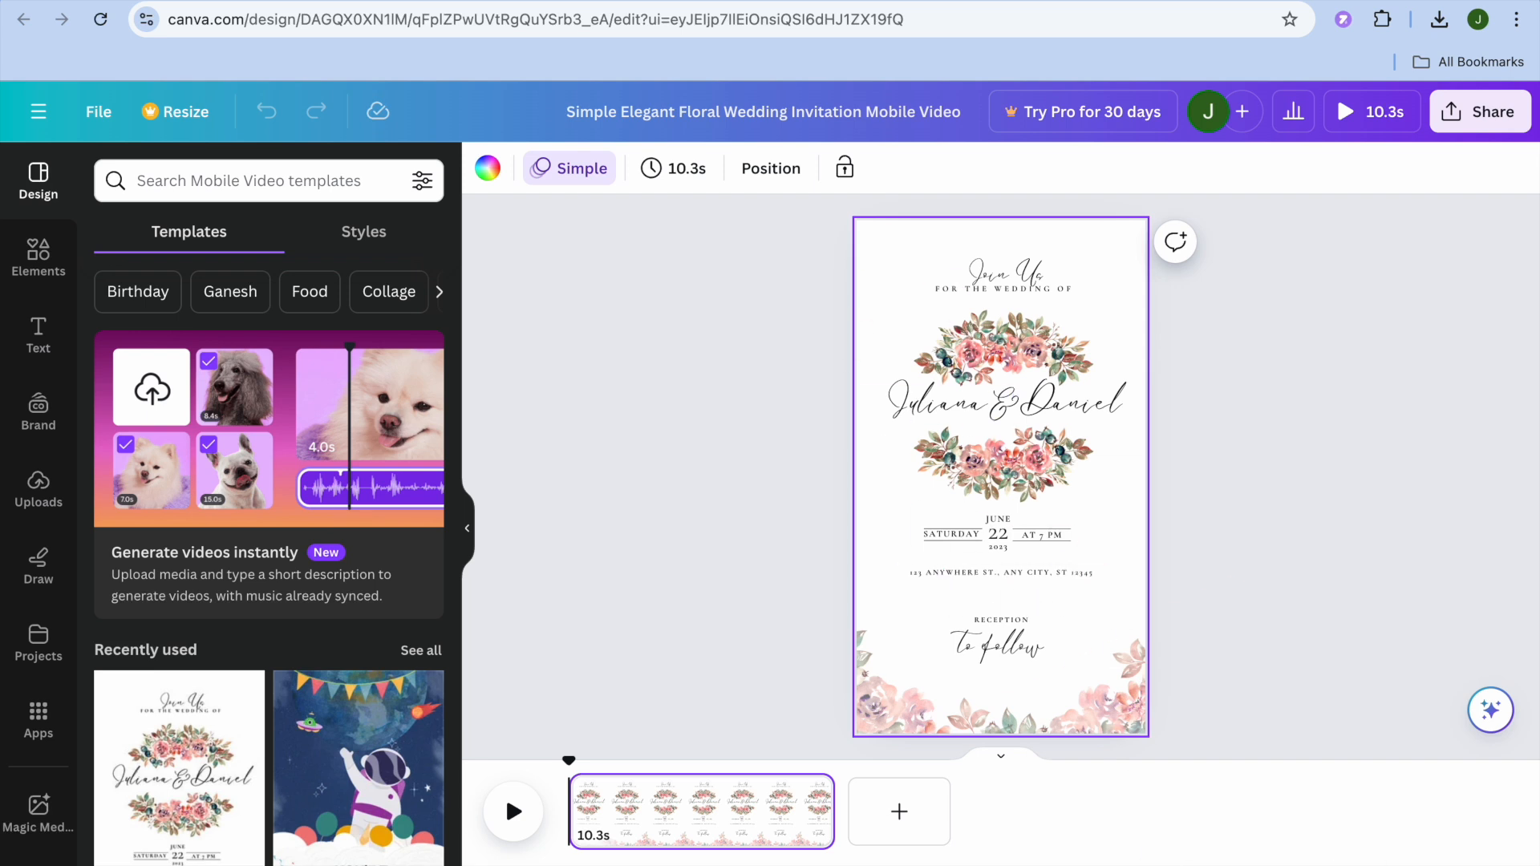
- Replace the first partner's name, before the ampersand, with the new first name in capitals
{"action": "scroll", "coordinate": [1074, 504], "scroll_direction": "up", "scroll_amount": 5}
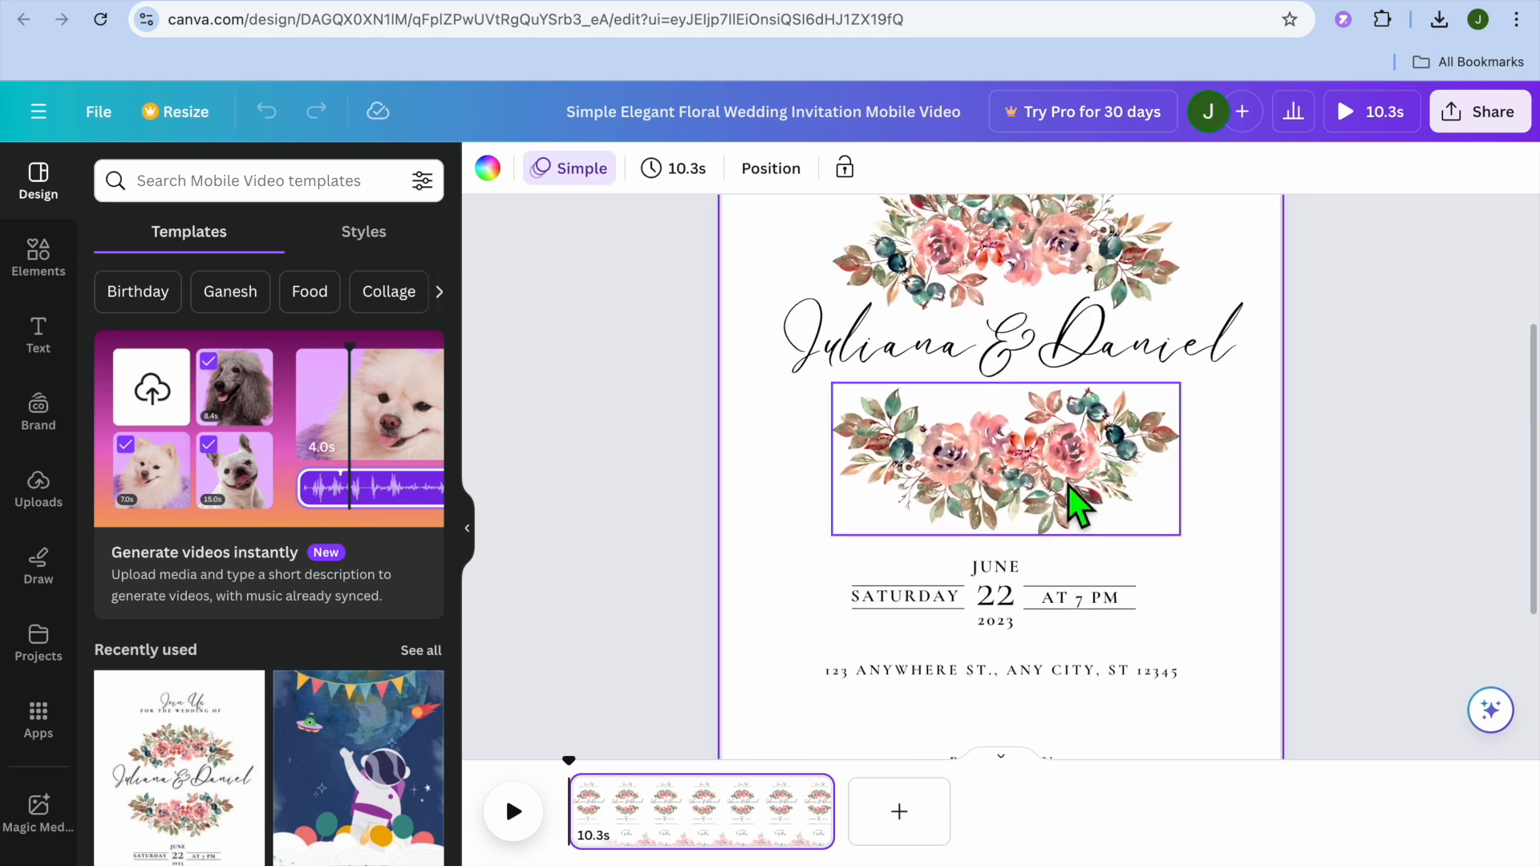
{"action": "scroll", "coordinate": [1073, 504], "scroll_direction": "down", "scroll_amount": 3}
{"action": "scroll", "coordinate": [1074, 504], "scroll_direction": "up", "scroll_amount": 6}
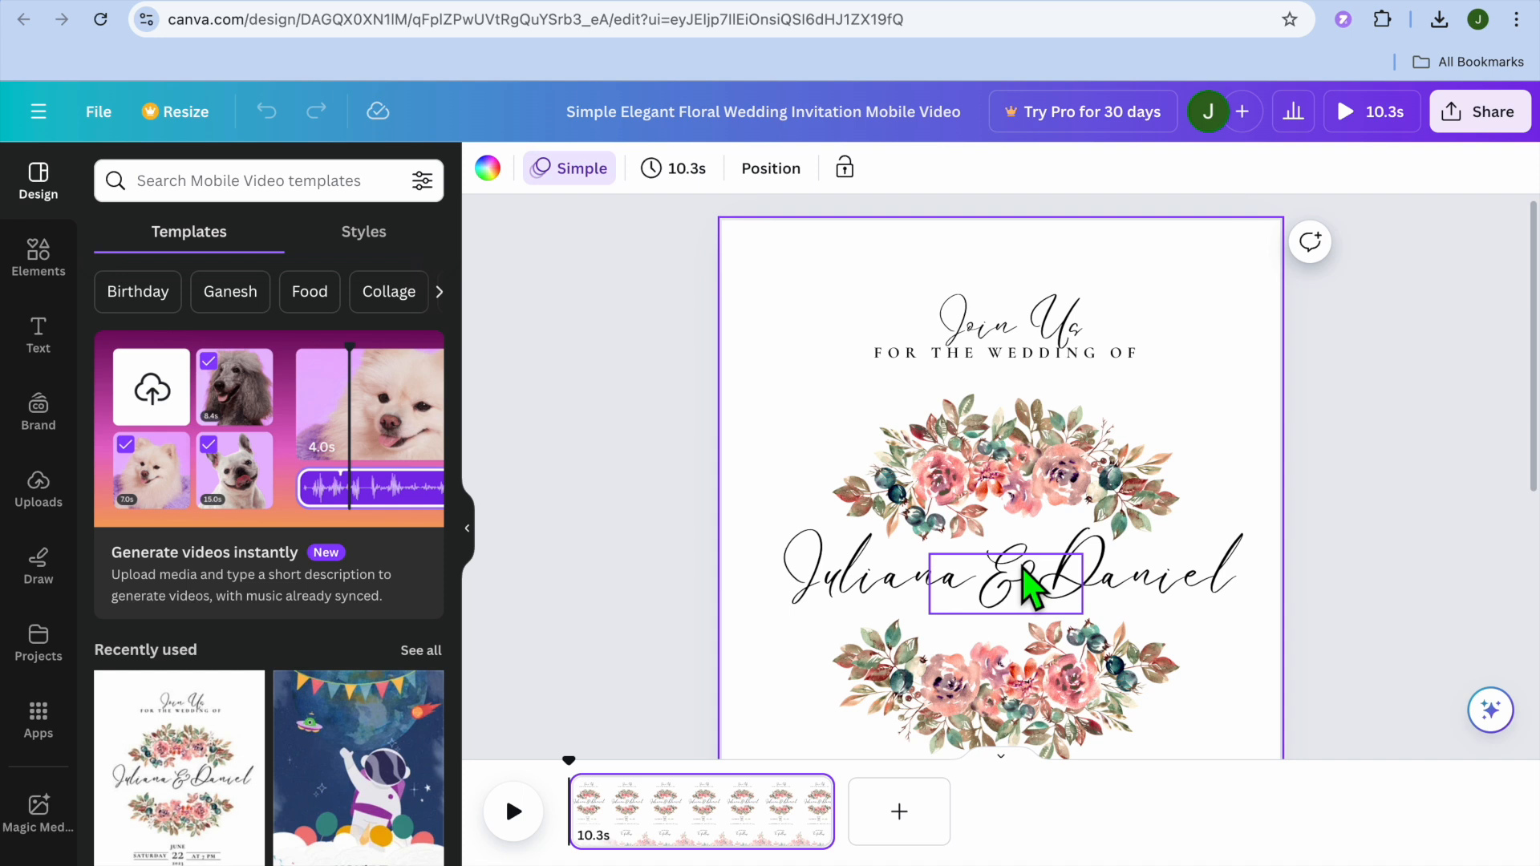
{"action": "scroll", "coordinate": [1030, 585], "scroll_direction": "down", "scroll_amount": 1}
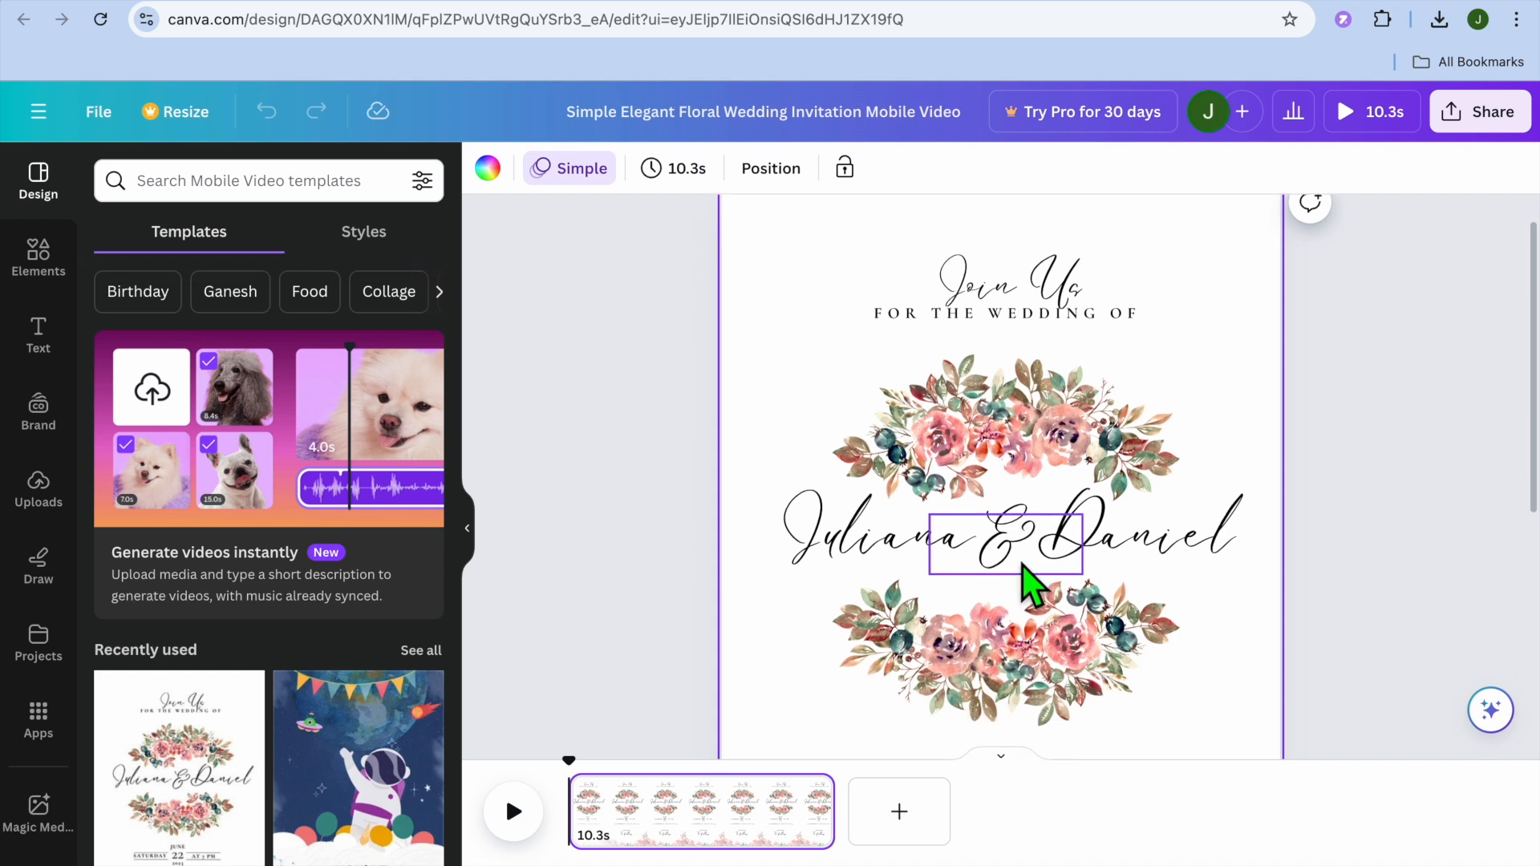
{"action": "left_click", "coordinate": [852, 539]}
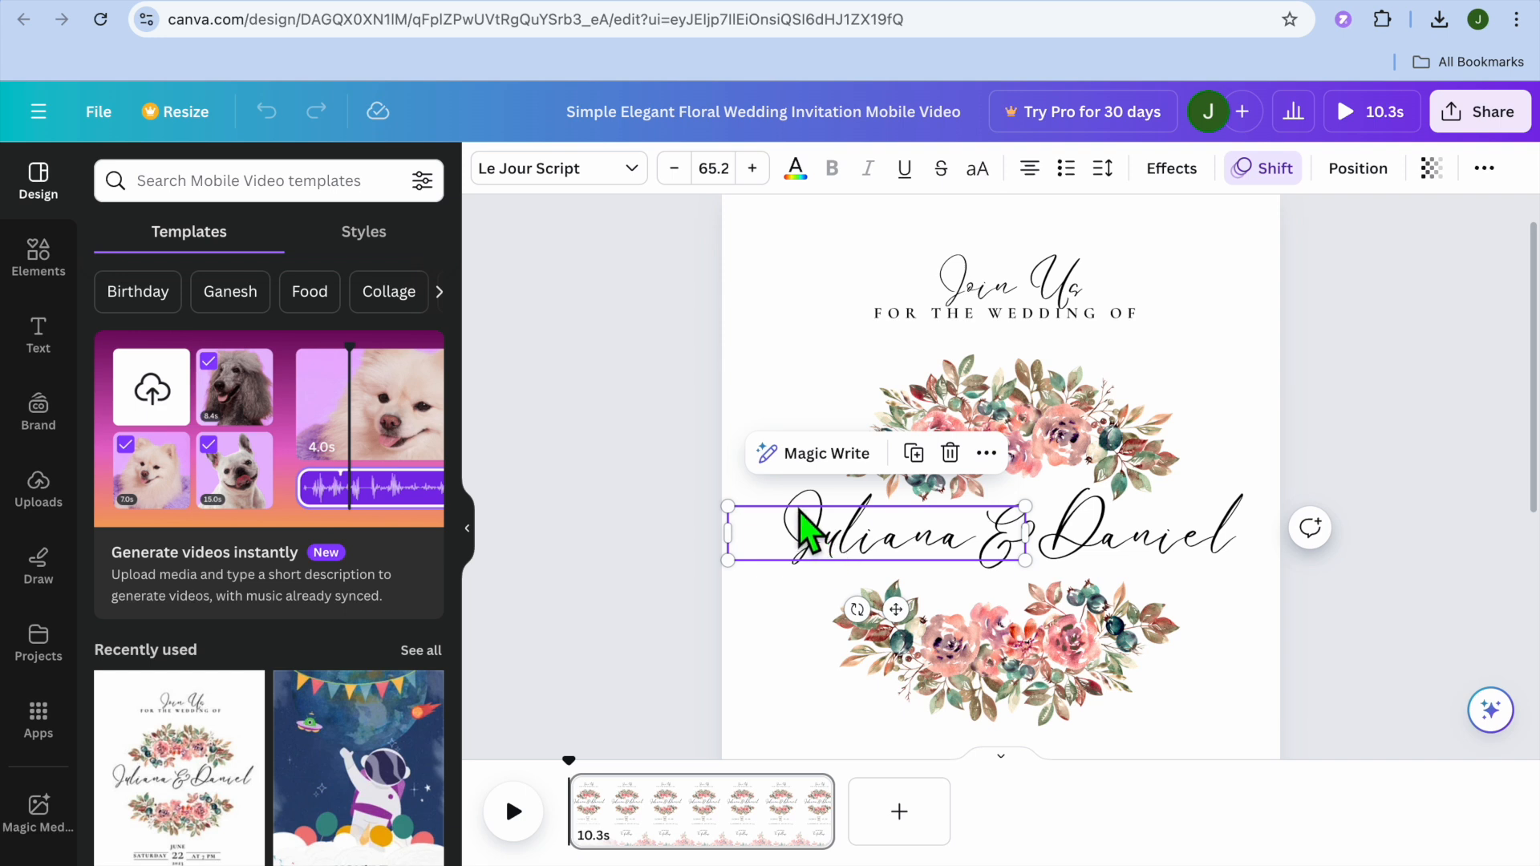
{"action": "left_click", "coordinate": [803, 554]}
{"action": "left_click_drag", "start_coordinate": [791, 540], "coordinate": [987, 554]}
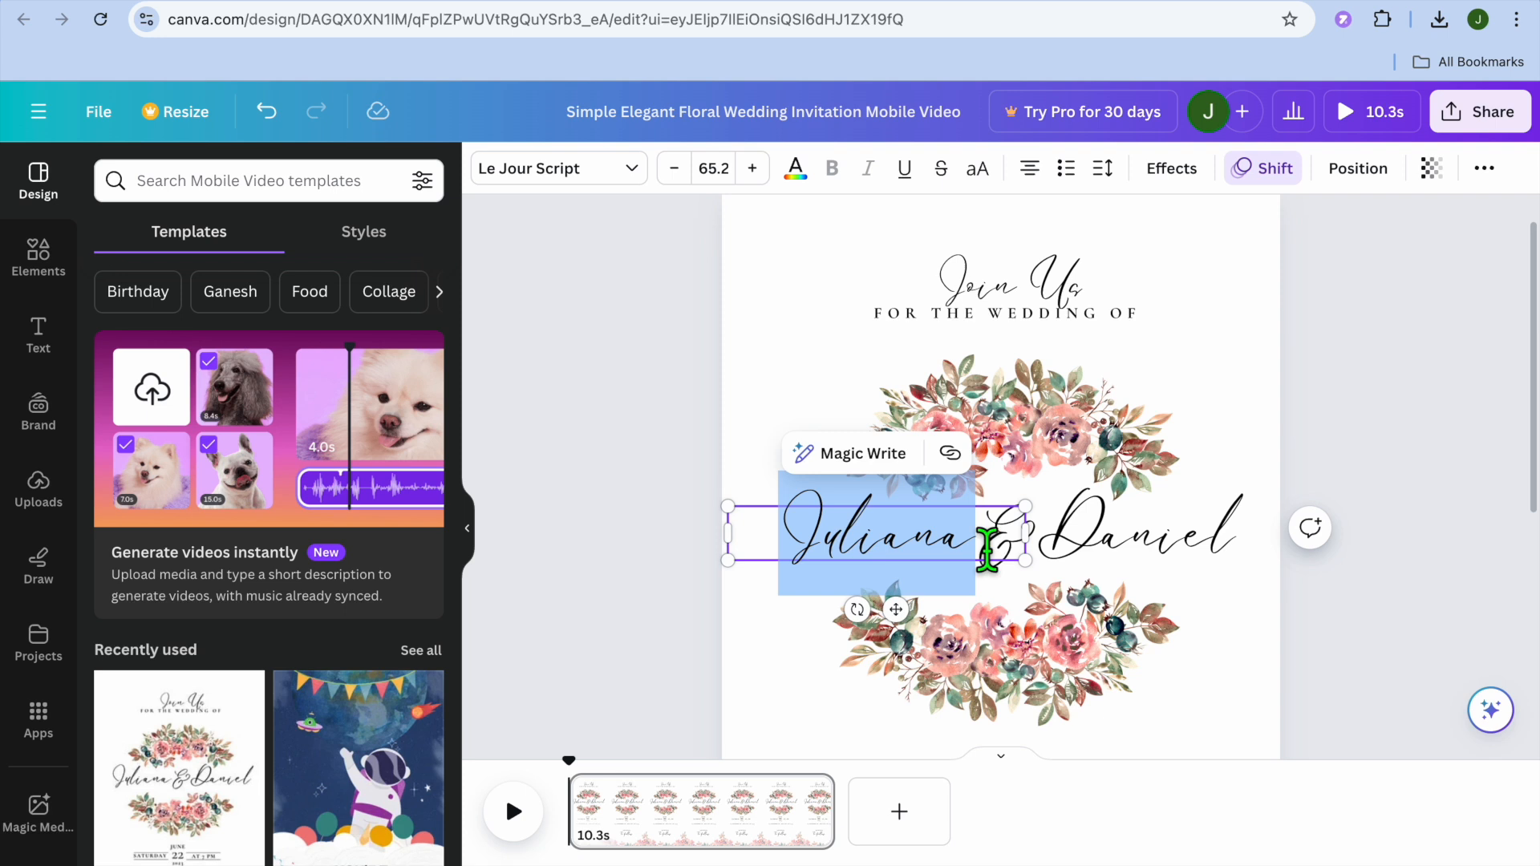
{"action": "type", "text": "VAL"}
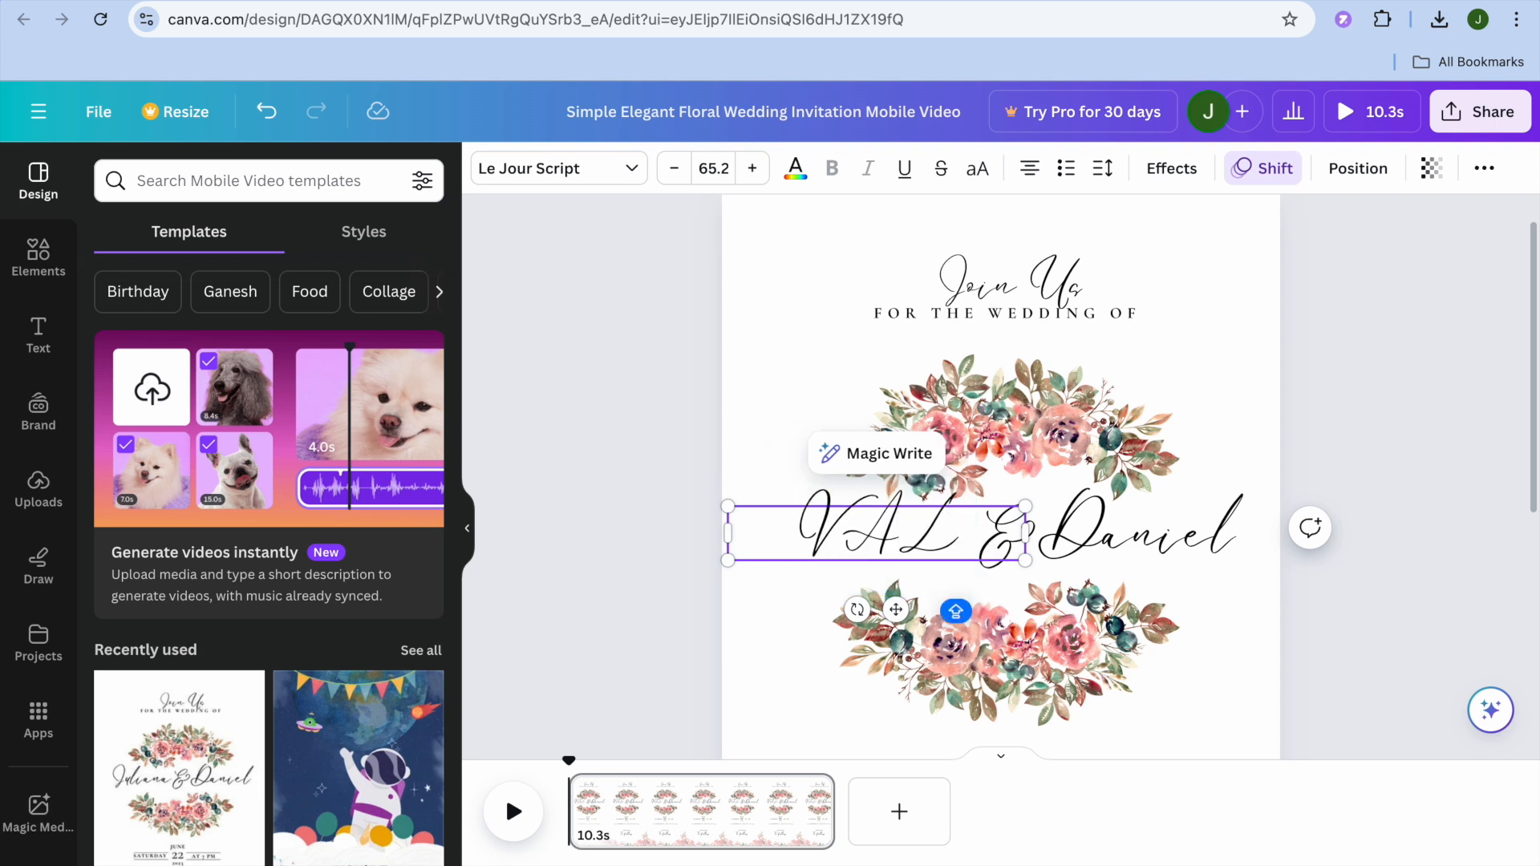
- Replace the second partner's name, after the ampersand, with the new name in capitals
{"action": "left_click", "coordinate": [1147, 553]}
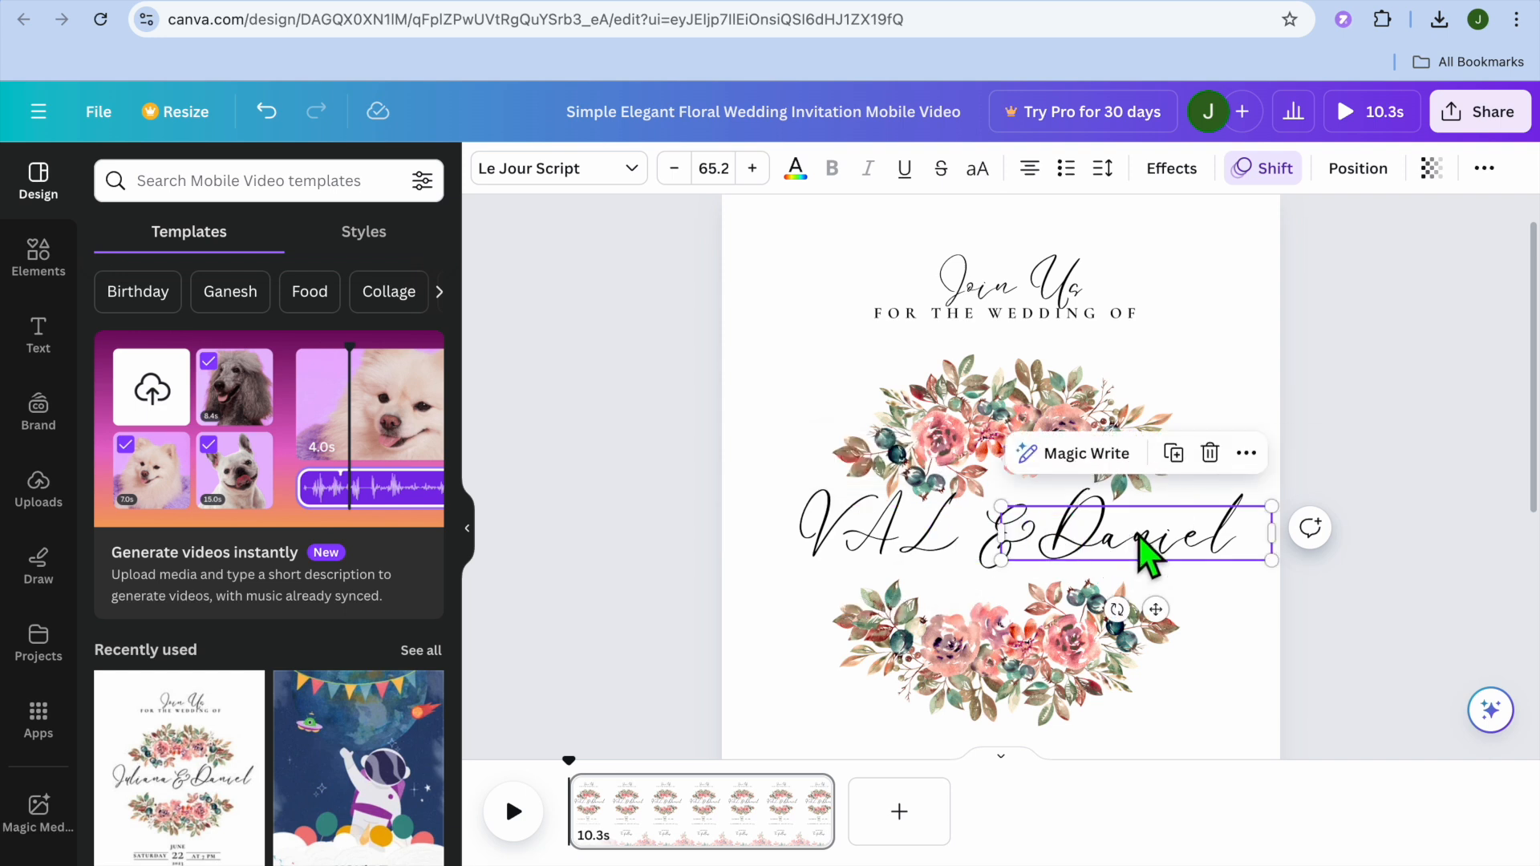
{"action": "left_click", "coordinate": [1076, 557]}
{"action": "left_click_drag", "start_coordinate": [1075, 557], "coordinate": [1259, 550]}
{"action": "type", "text": "JASON"}
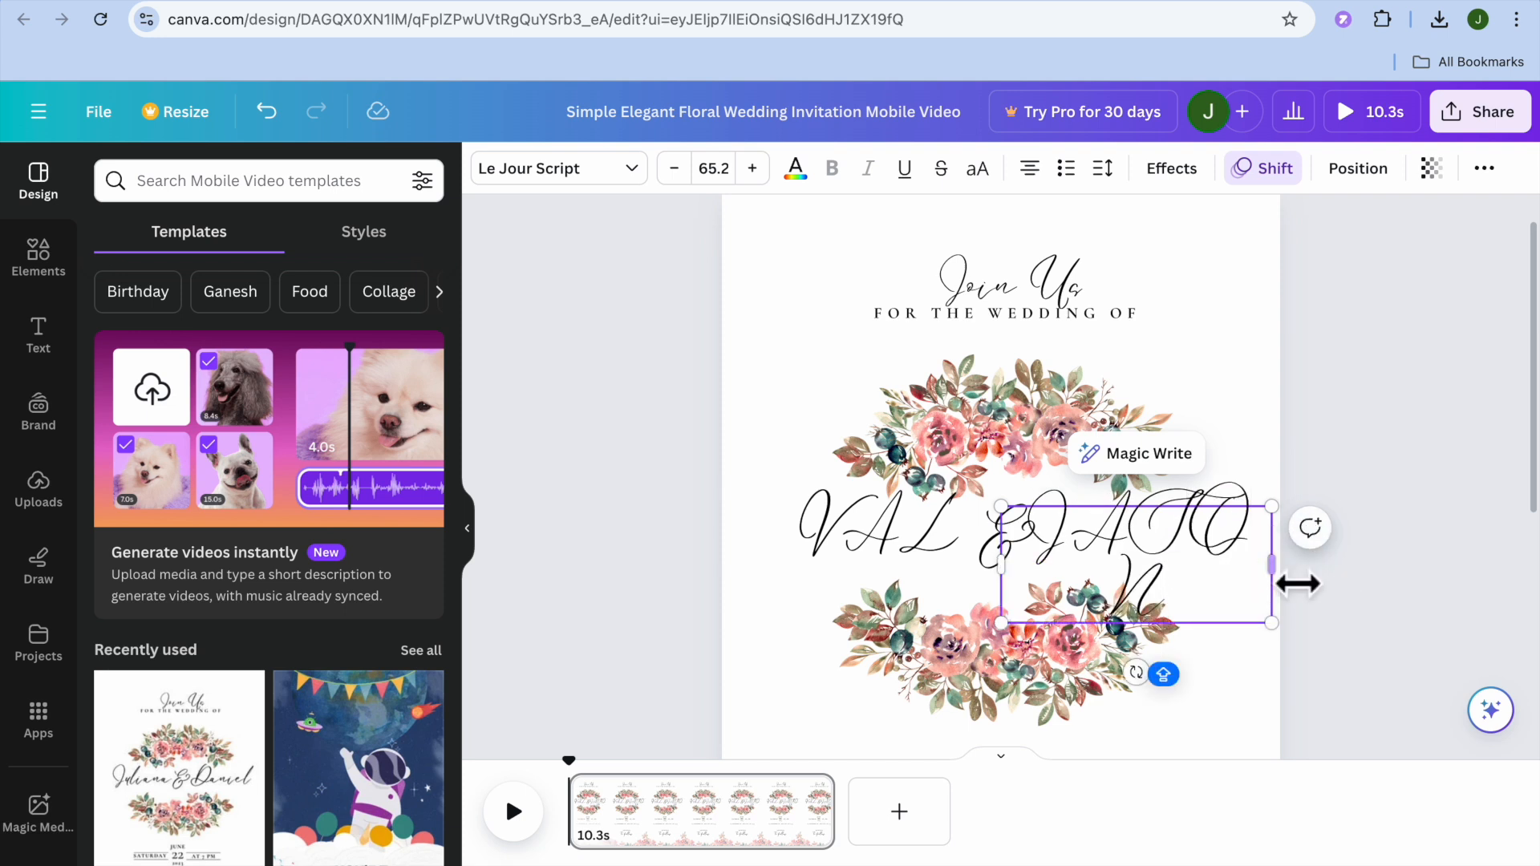
- Widen the second name's text box to fit one line, then scale it down to font size 55.3
{"action": "left_click_drag", "start_coordinate": [1298, 584], "coordinate": [1316, 585]}
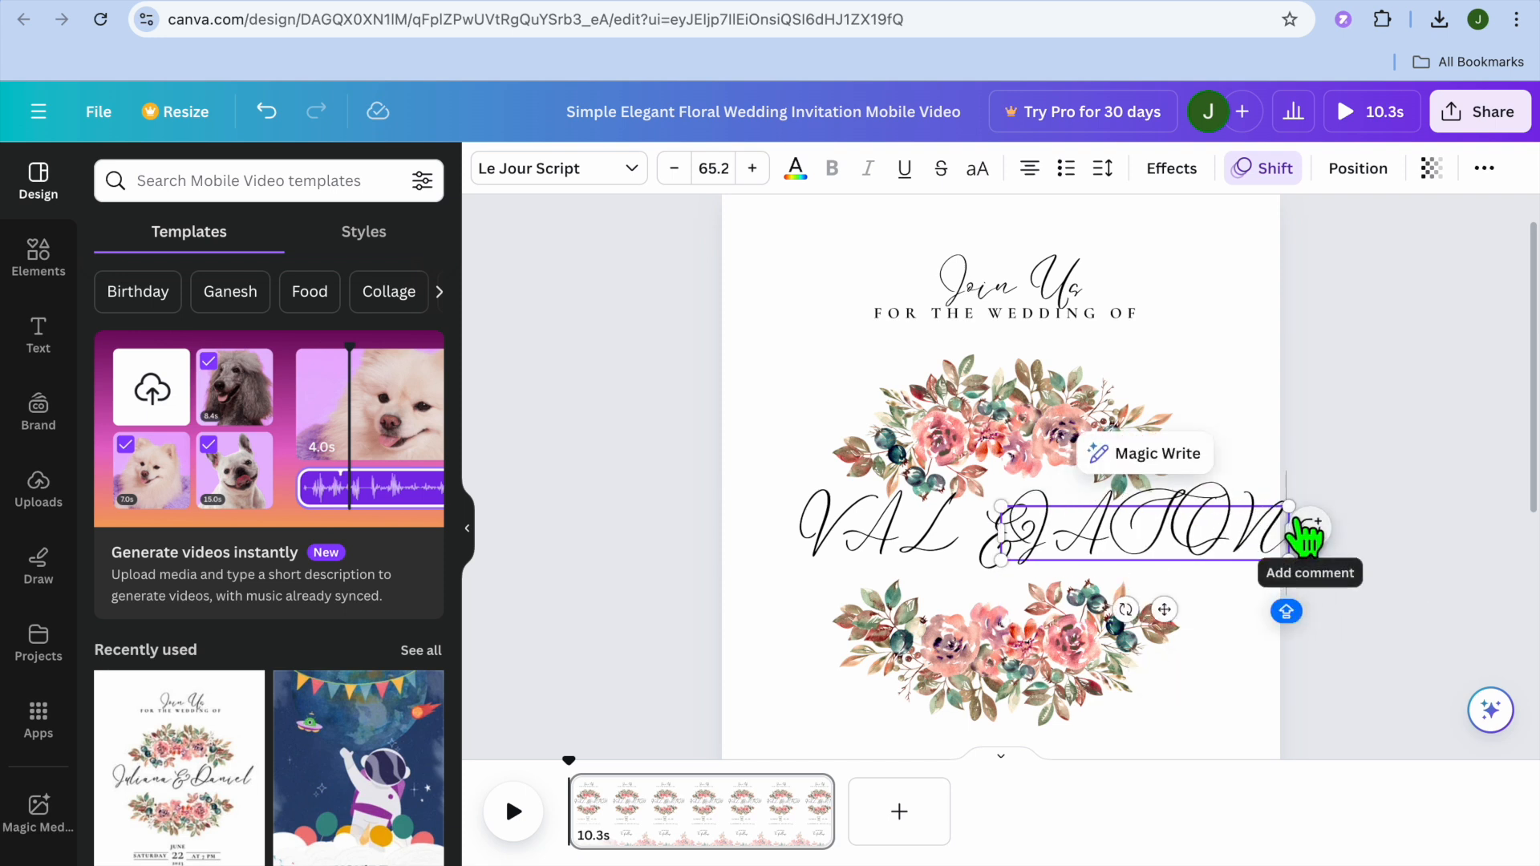
{"action": "left_click_drag", "start_coordinate": [1288, 507], "coordinate": [1271, 510]}
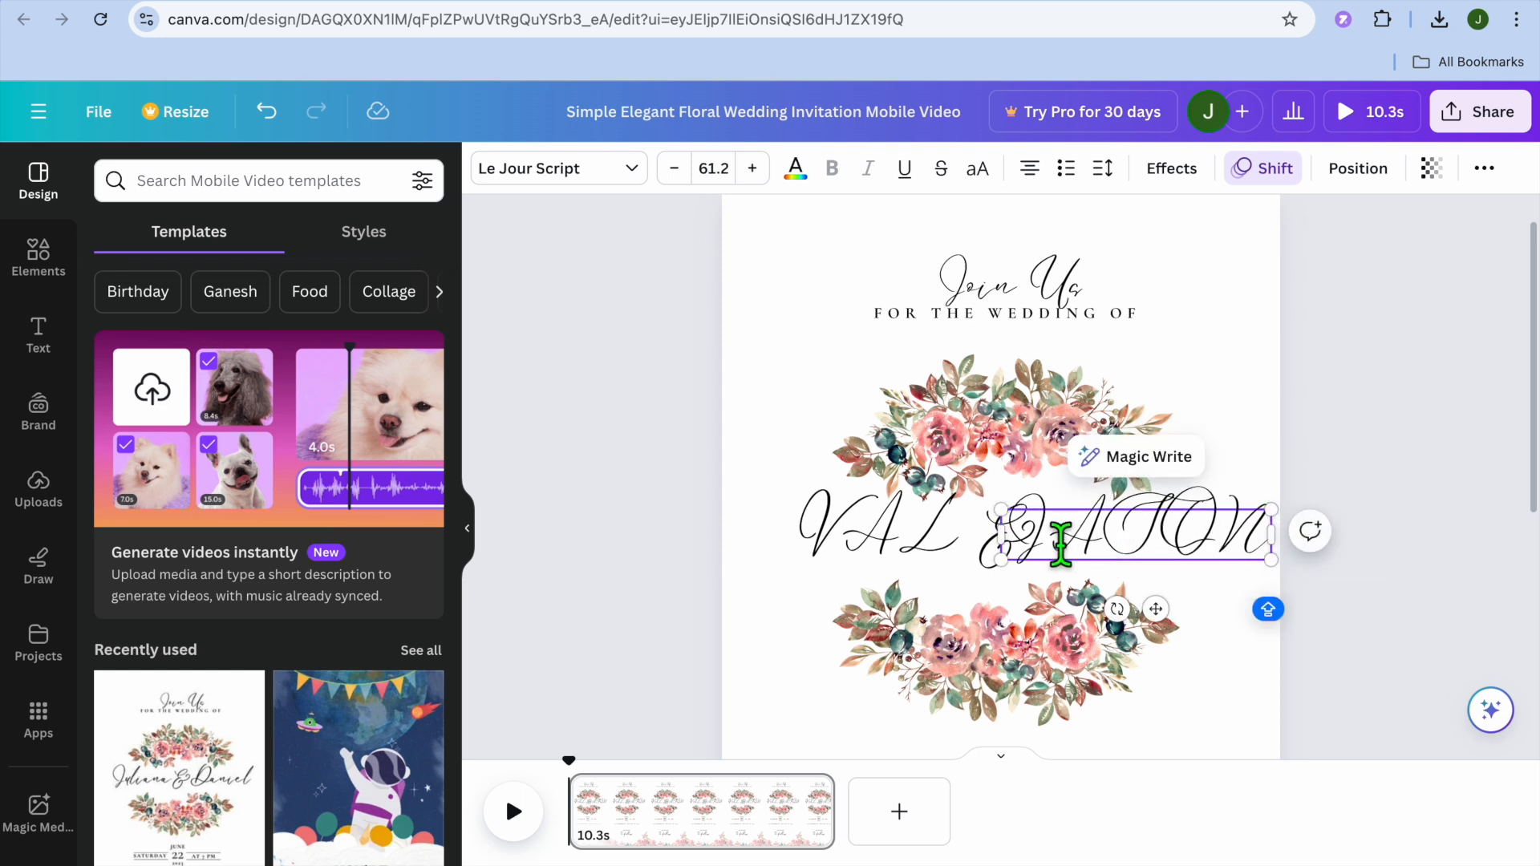
{"action": "left_click_drag", "start_coordinate": [1001, 510], "coordinate": [1042, 540]}
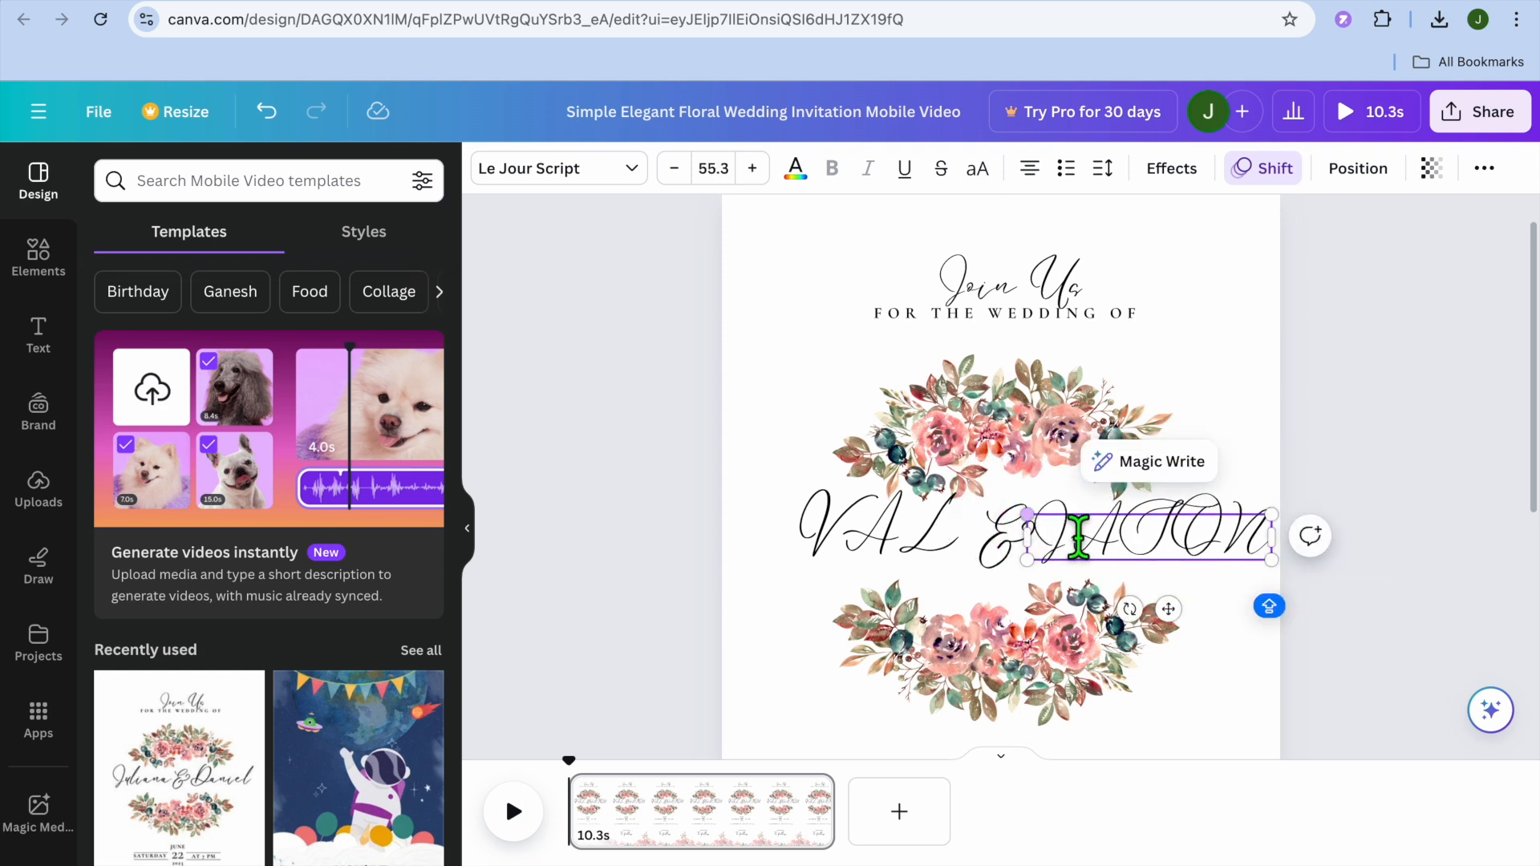
- Try IM Fell and Rasputin on the first partner's name, then set its font to Cormorant Garamond
{"action": "left_click", "coordinate": [889, 552]}
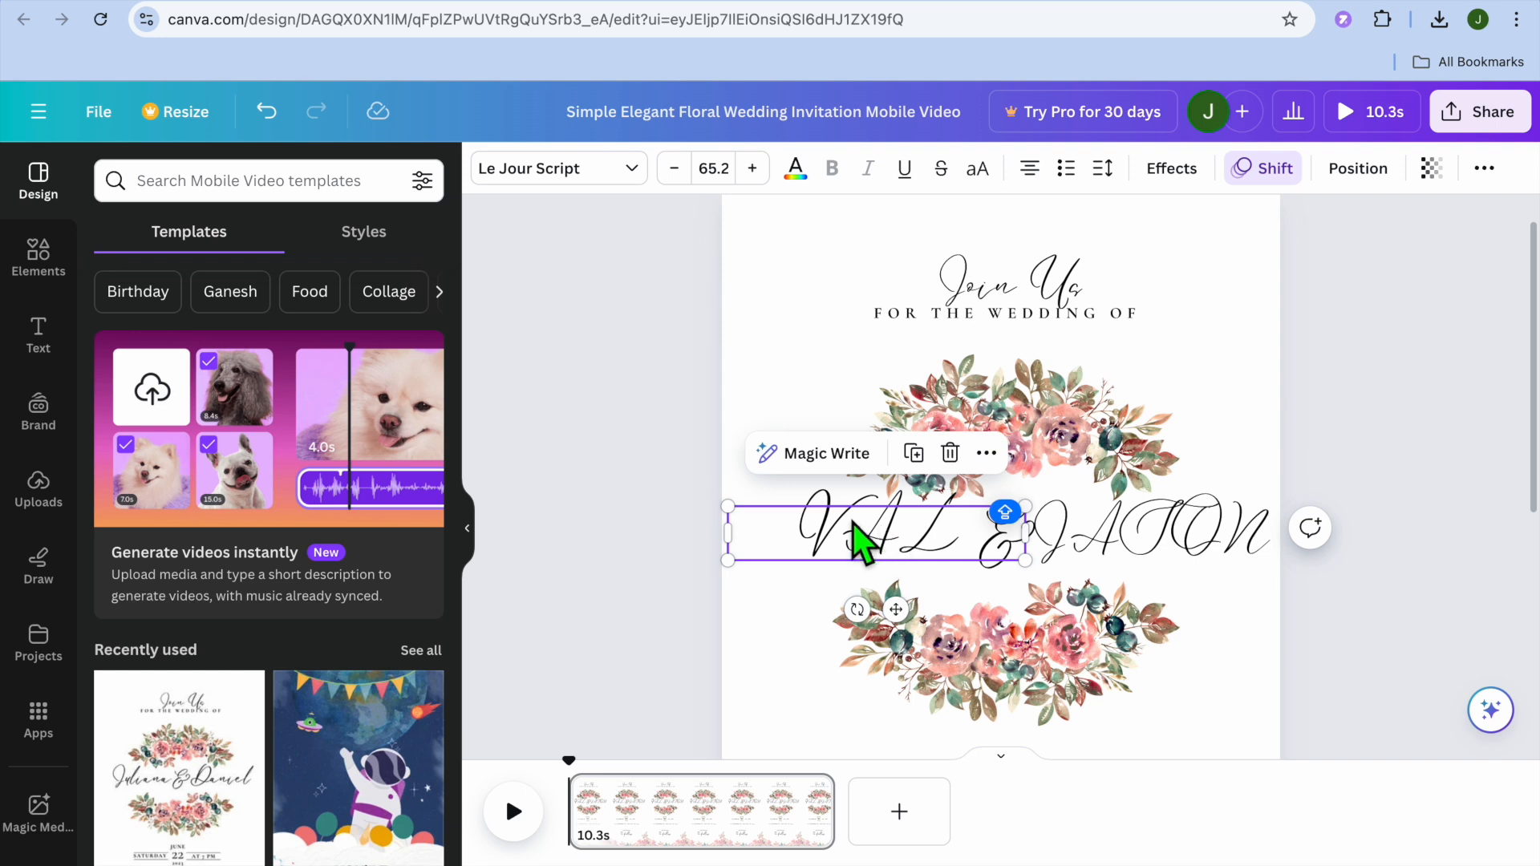
{"action": "left_click", "coordinate": [830, 518]}
{"action": "left_click_drag", "start_coordinate": [799, 520], "coordinate": [972, 536]}
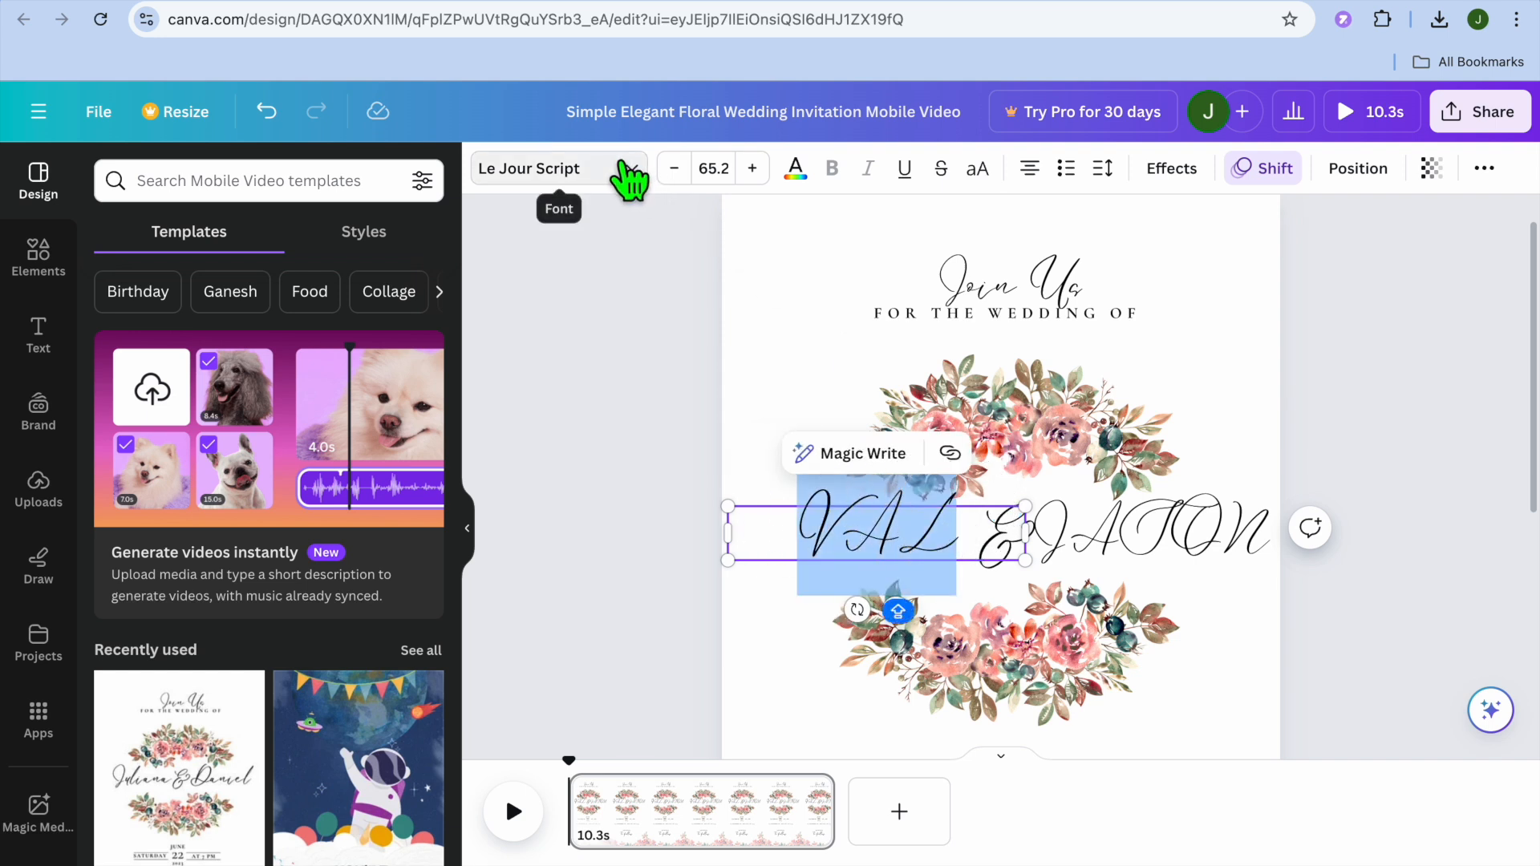
{"action": "left_click", "coordinate": [630, 173]}
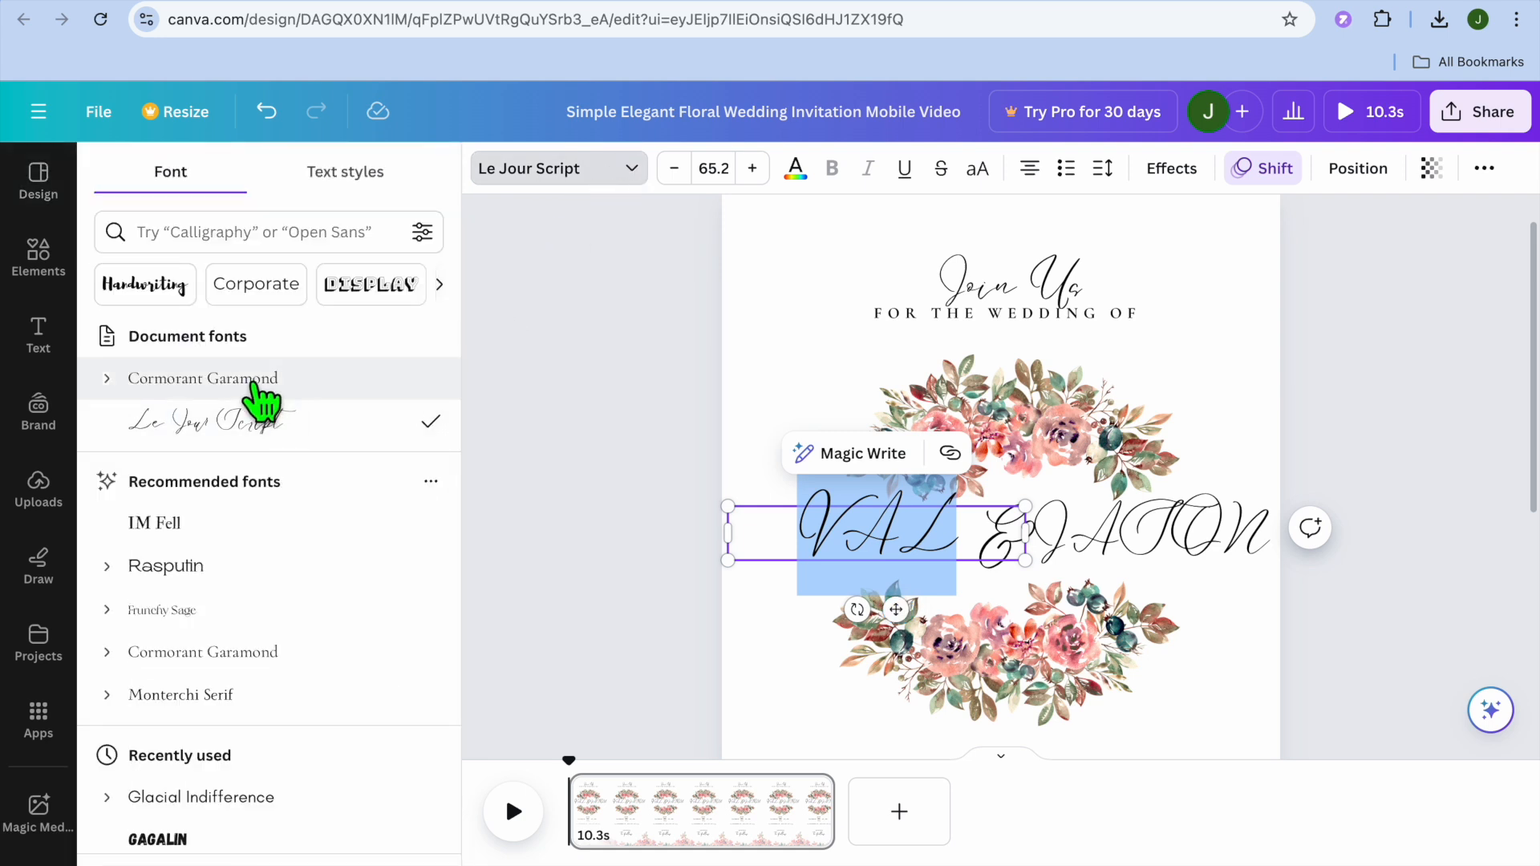
{"action": "left_click", "coordinate": [181, 536]}
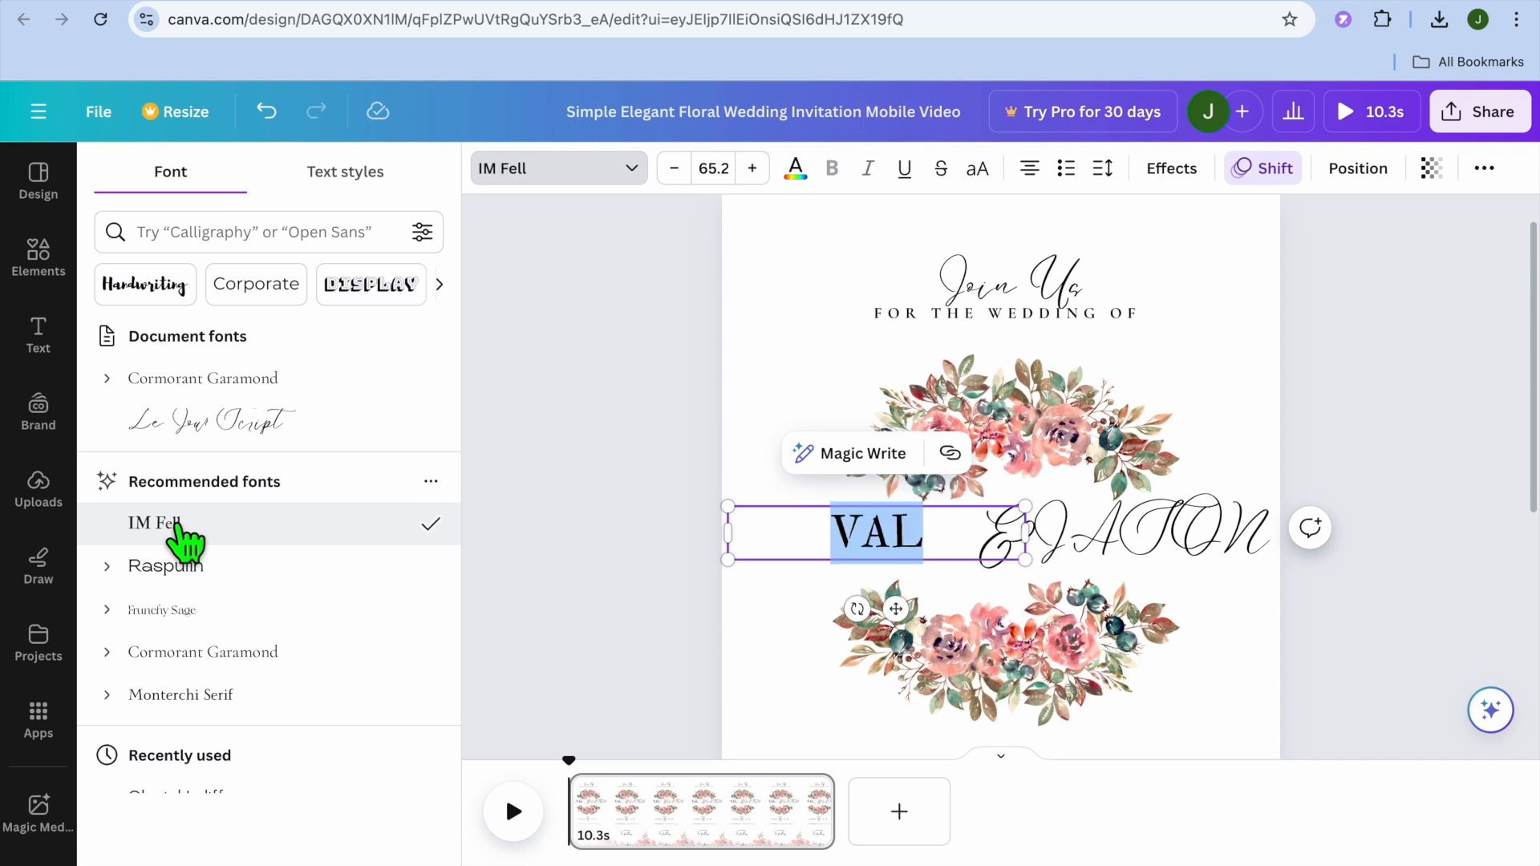
{"action": "left_click", "coordinate": [201, 563]}
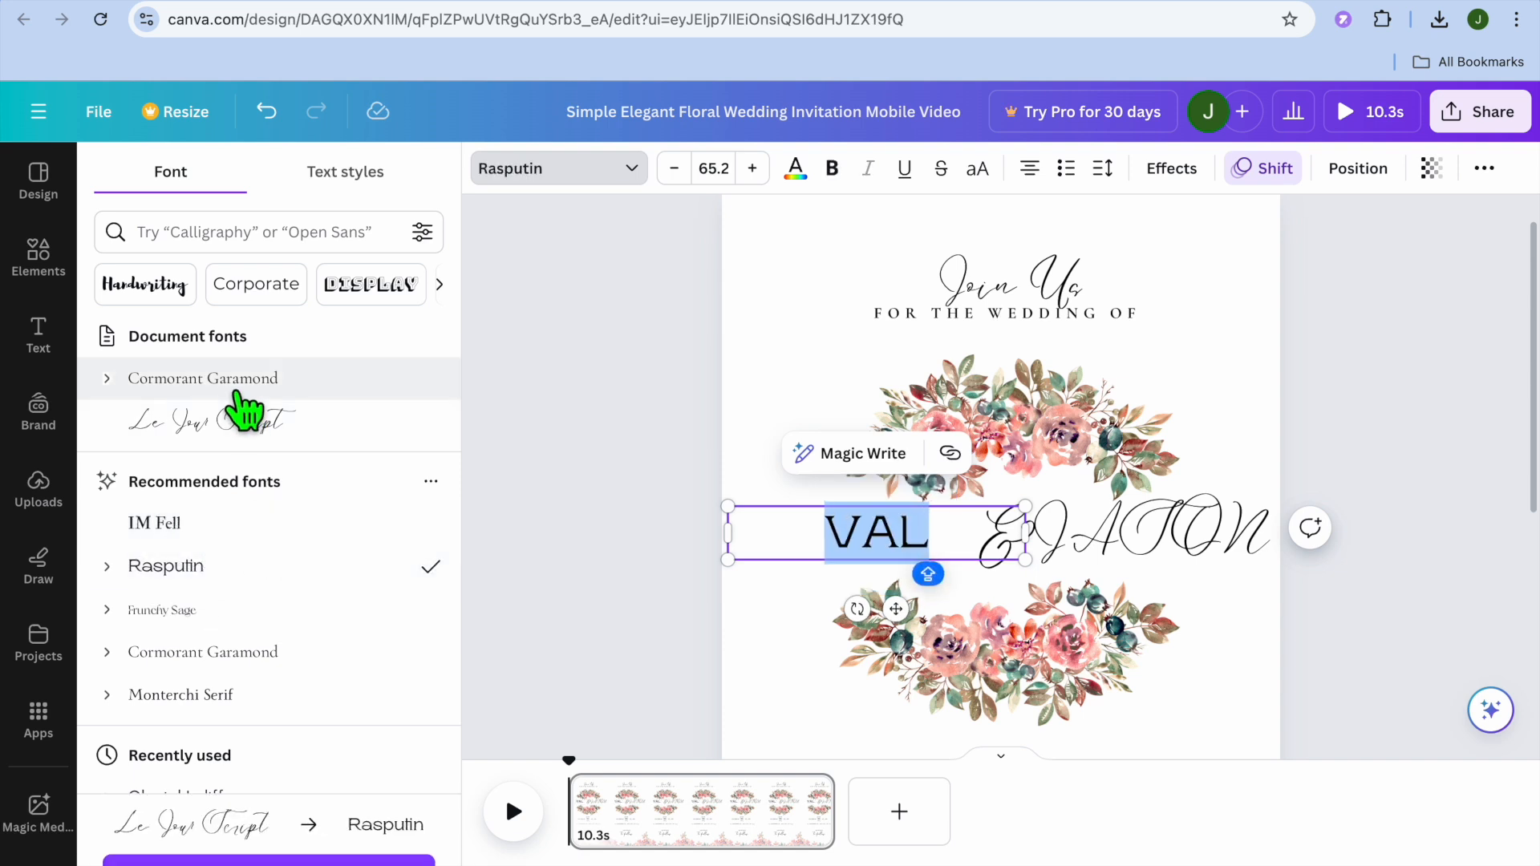
{"action": "left_click", "coordinate": [234, 384]}
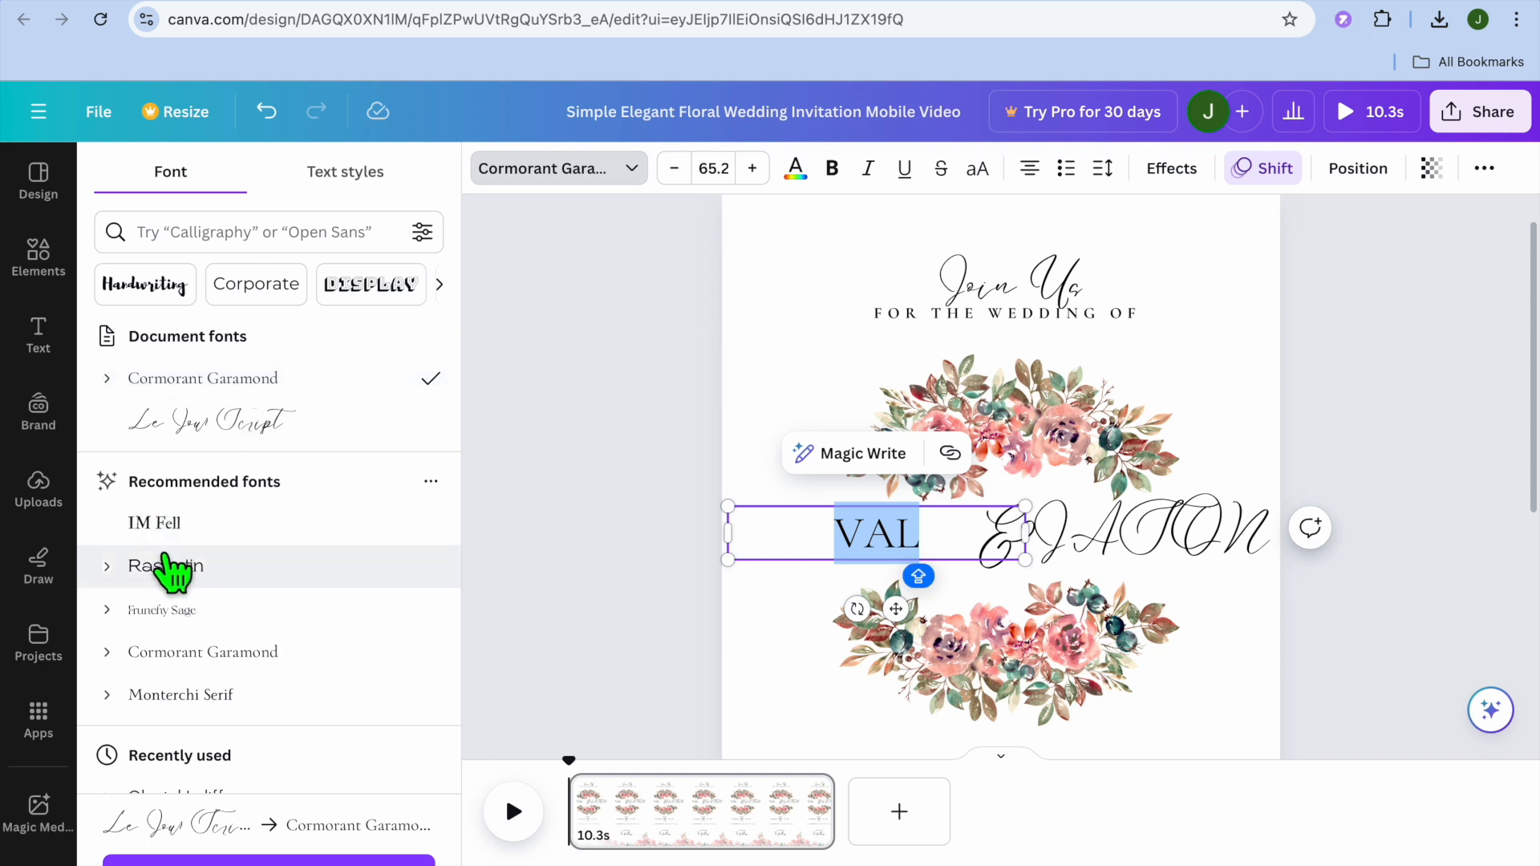
- Try Rasputin, Monterchi Serif and Gagalin on the first partner's name, then return it to Cormorant Garamond
{"action": "left_click", "coordinate": [206, 572]}
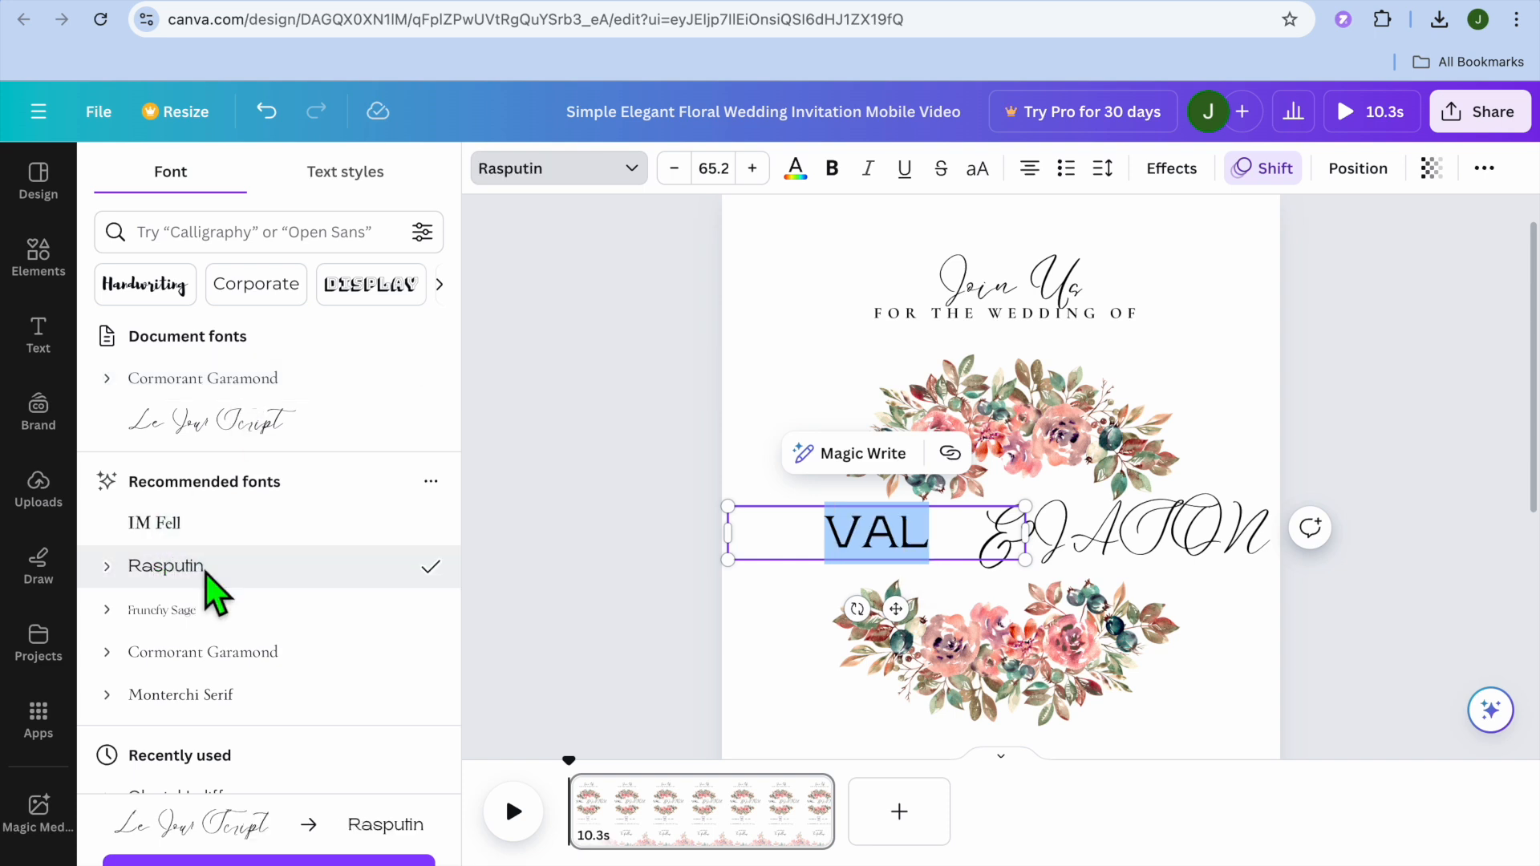
{"action": "left_click", "coordinate": [223, 697]}
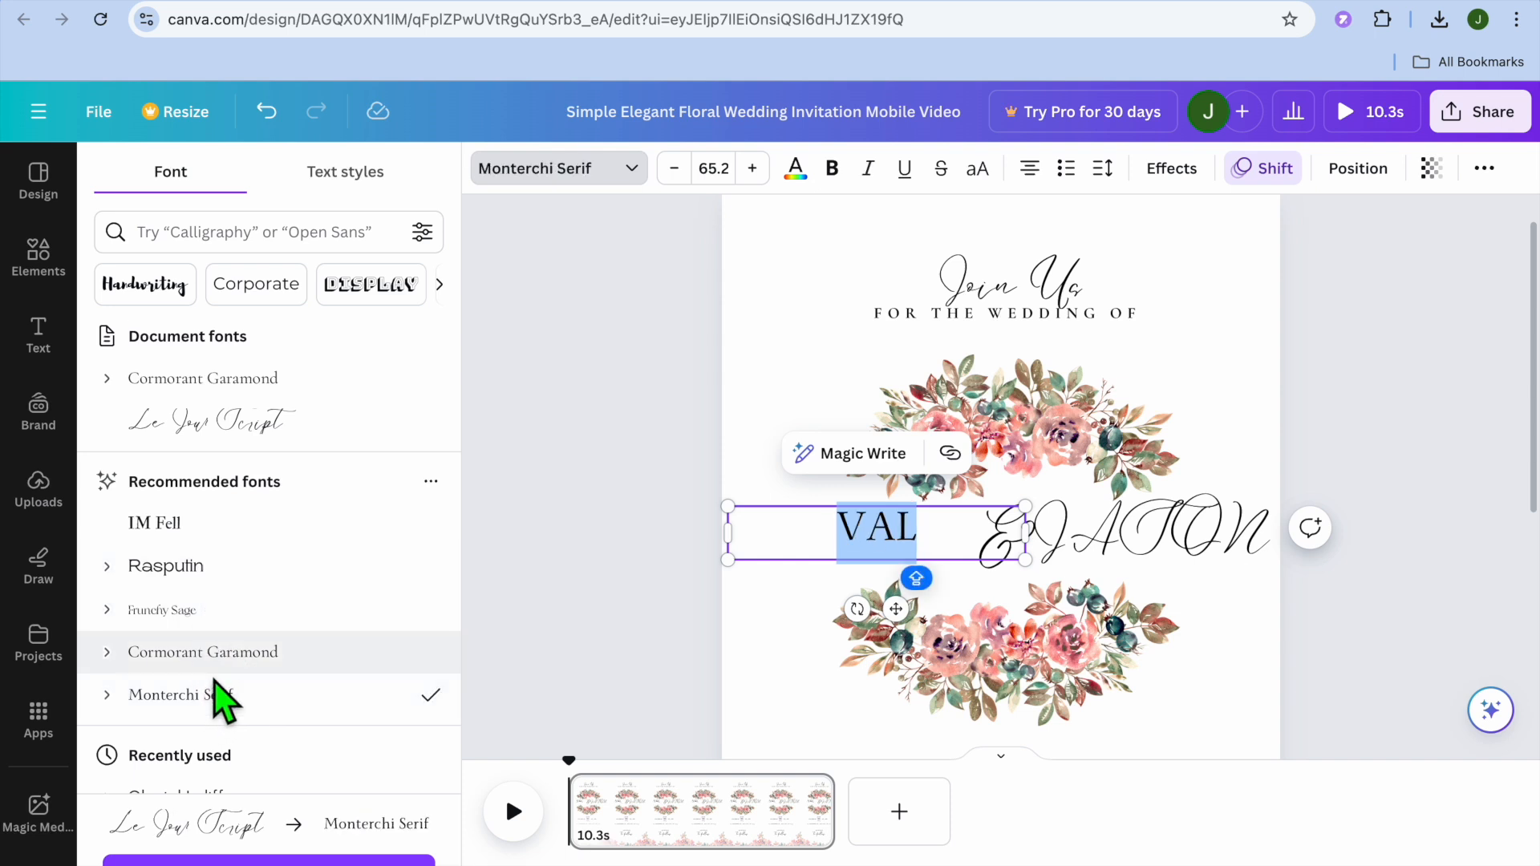
{"action": "scroll", "coordinate": [220, 694], "scroll_direction": "down", "scroll_amount": 2}
{"action": "scroll", "coordinate": [217, 690], "scroll_direction": "down", "scroll_amount": 1}
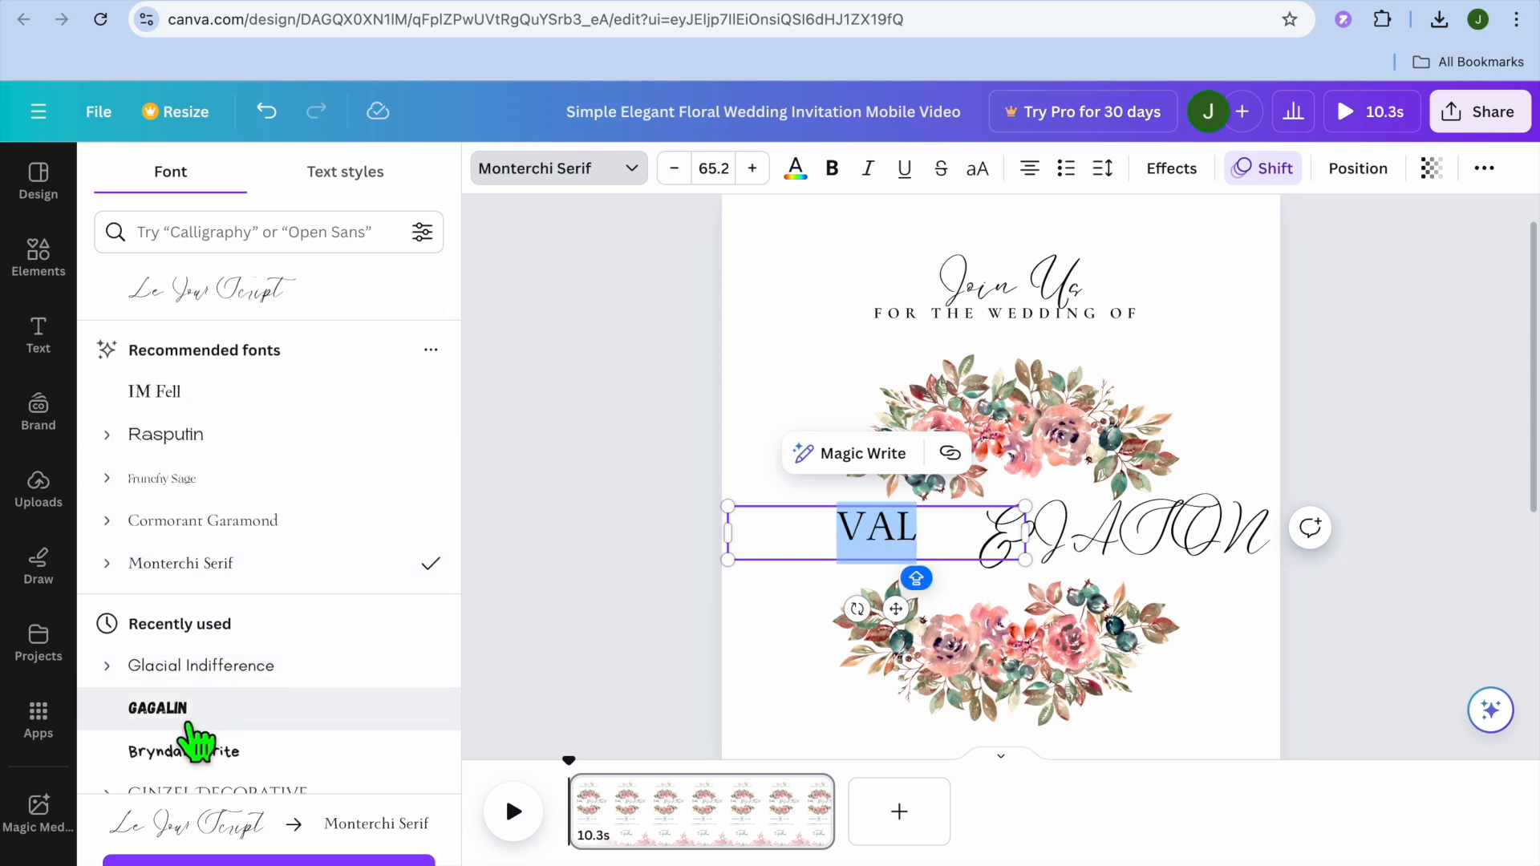
{"action": "left_click", "coordinate": [193, 722]}
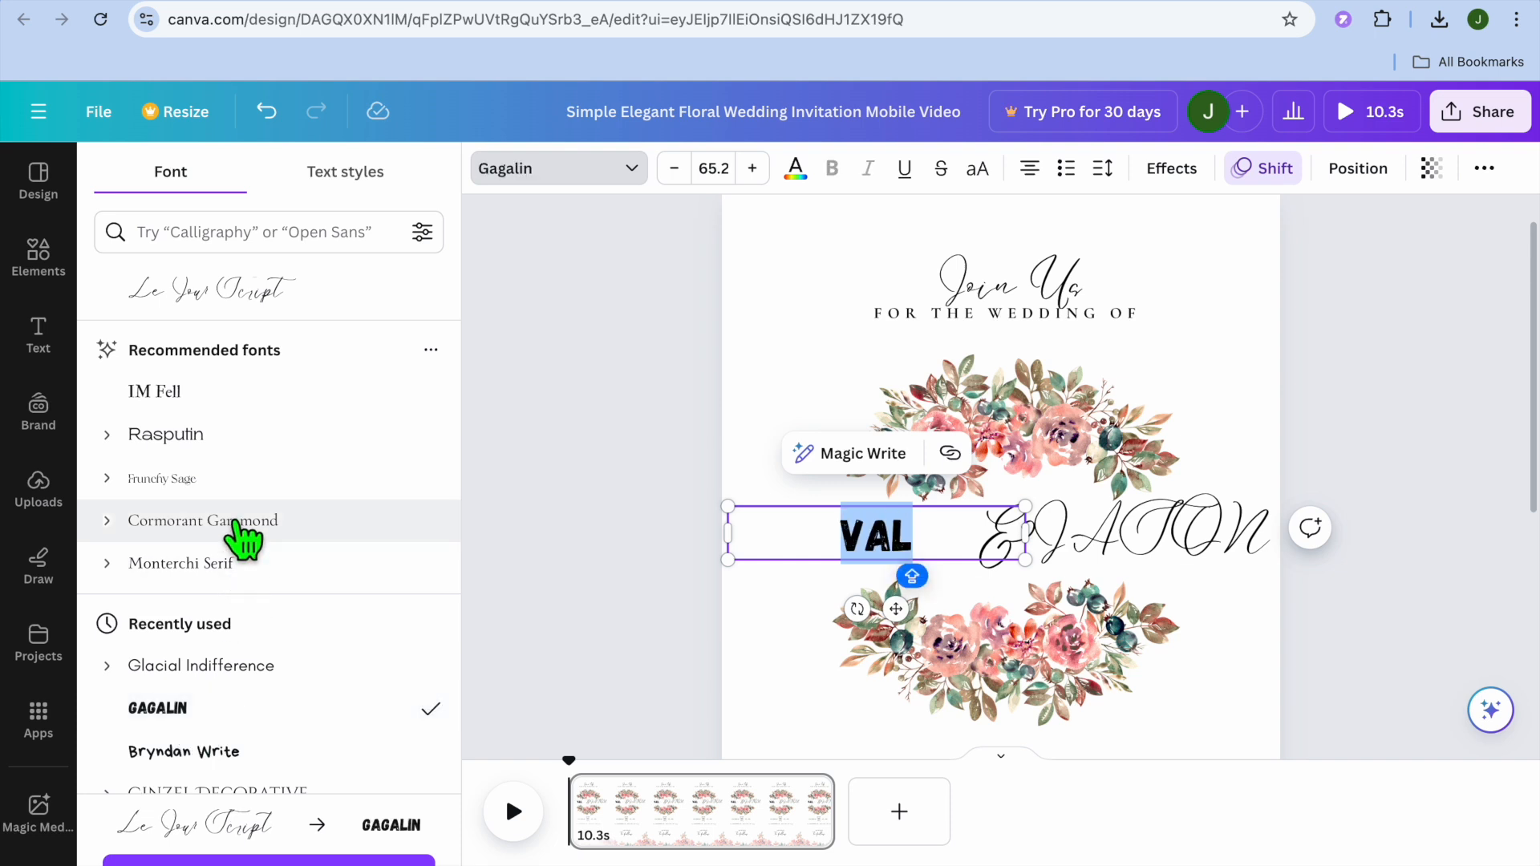
{"action": "left_click", "coordinate": [236, 525]}
- Select the second partner's whole name and set its font to Monterchi Serif
{"action": "left_click", "coordinate": [1187, 526]}
{"action": "left_click", "coordinate": [1171, 515]}
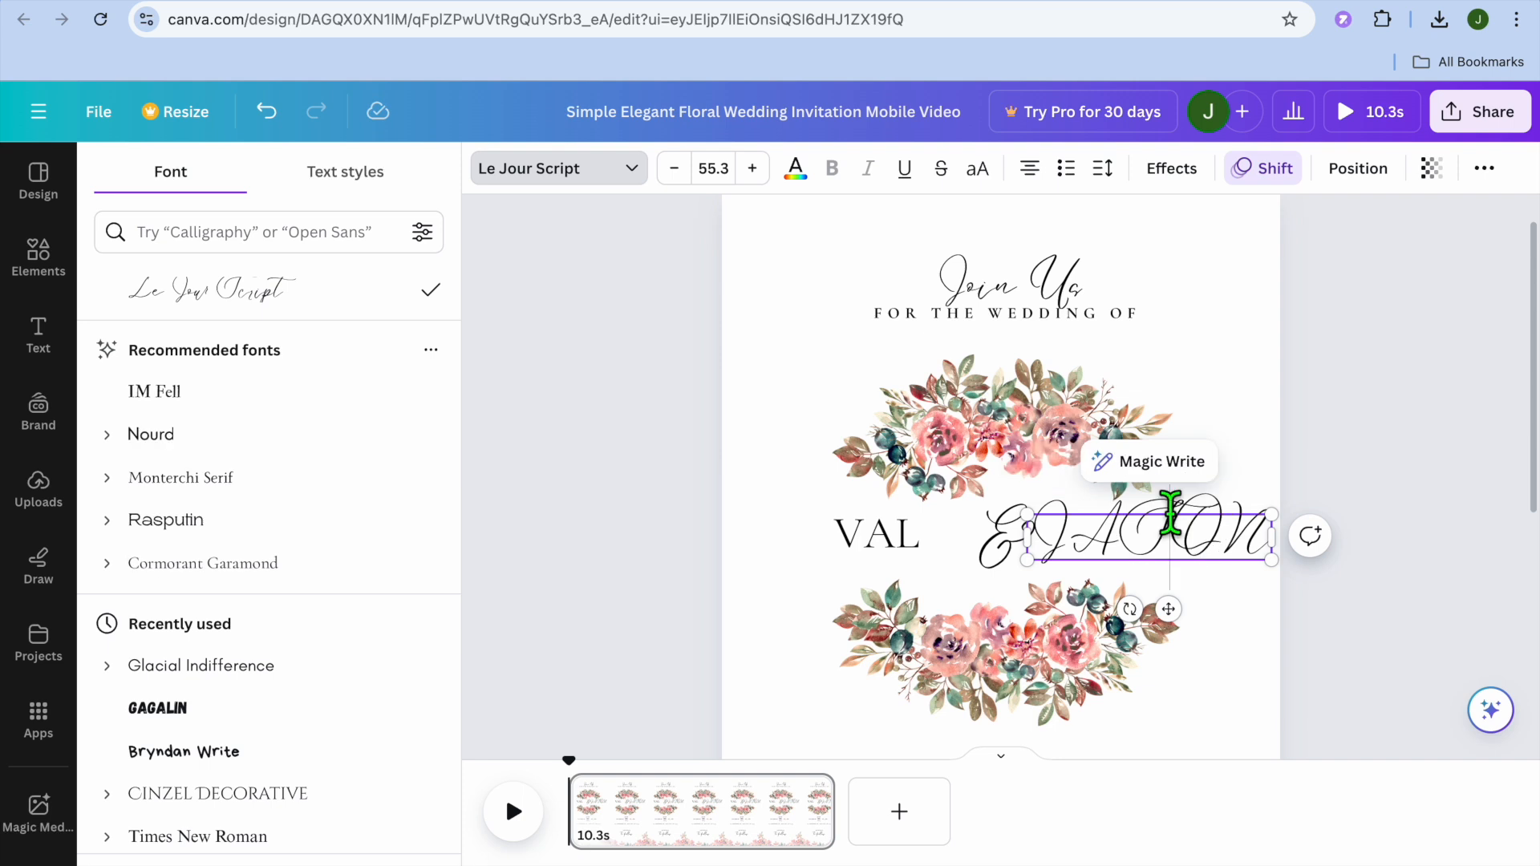
{"action": "left_click", "coordinate": [1053, 538]}
{"action": "mouse_move", "coordinate": [1059, 543]}
{"action": "left_mouse_down"}
{"action": "mouse_move", "coordinate": [1267, 530]}
{"action": "mouse_move", "coordinate": [1086, 550]}
{"action": "mouse_move", "coordinate": [1025, 543]}
{"action": "mouse_move", "coordinate": [1062, 533]}
{"action": "mouse_move", "coordinate": [1034, 534]}
{"action": "left_mouse_up"}
{"action": "left_click", "coordinate": [1273, 542]}
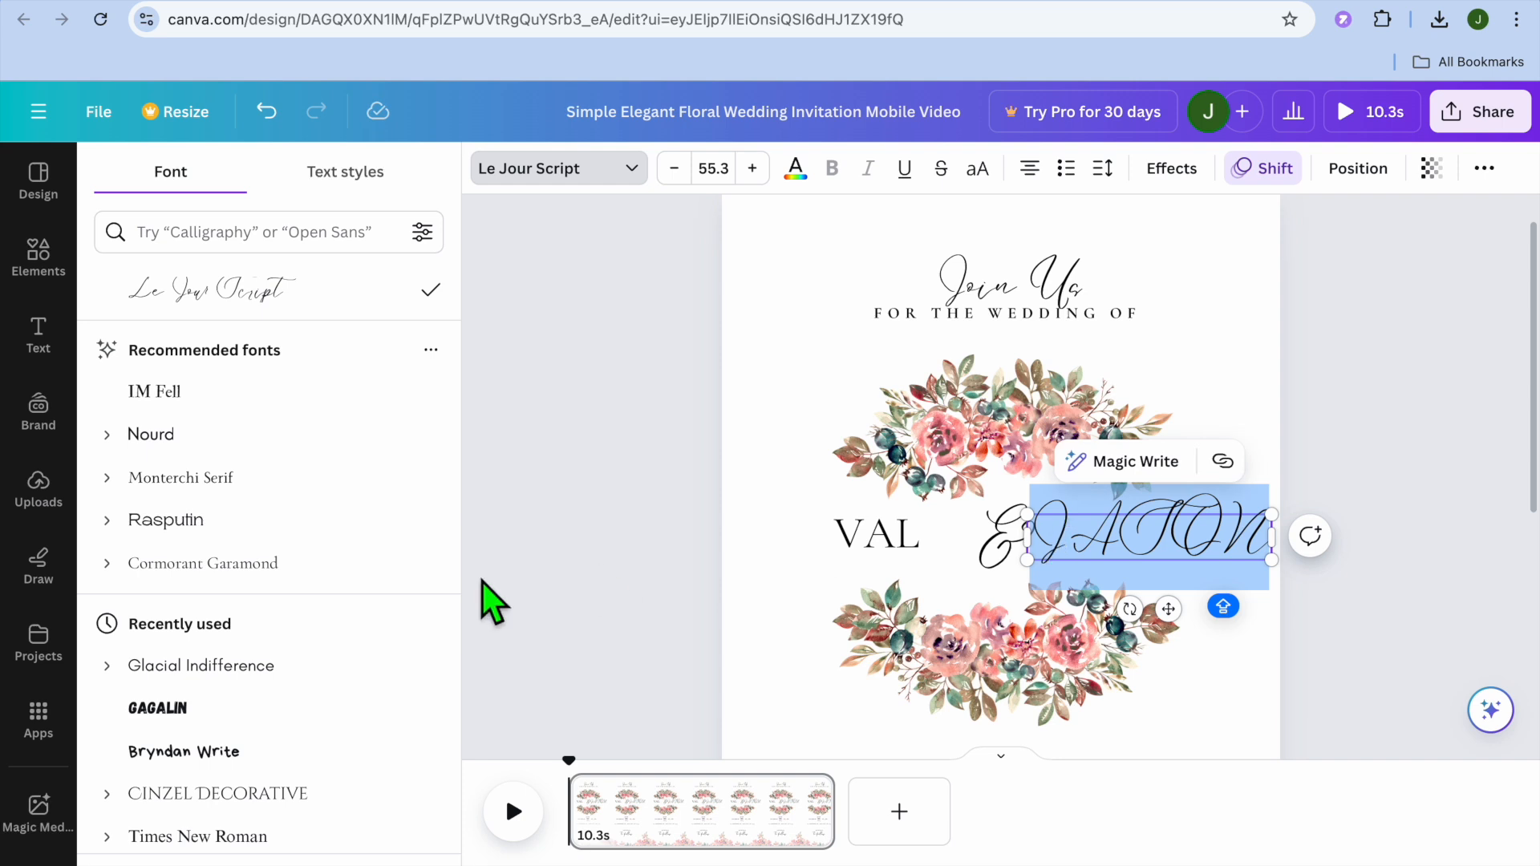
{"action": "left_click", "coordinate": [205, 478]}
- Set the font size of both partners' names to 72
{"action": "left_click", "coordinate": [883, 541]}
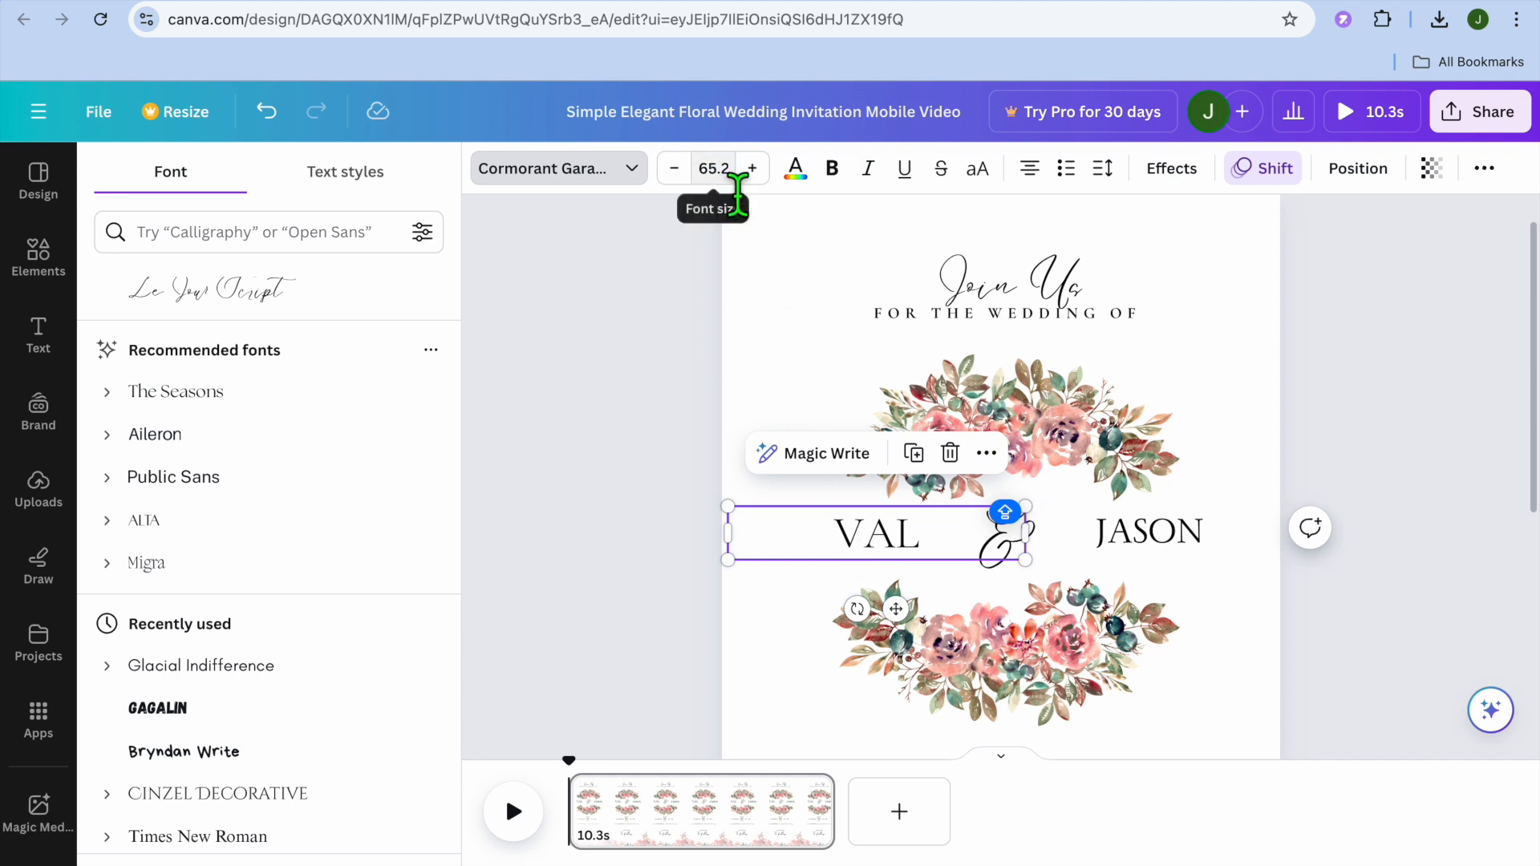
{"action": "left_click", "coordinate": [736, 183]}
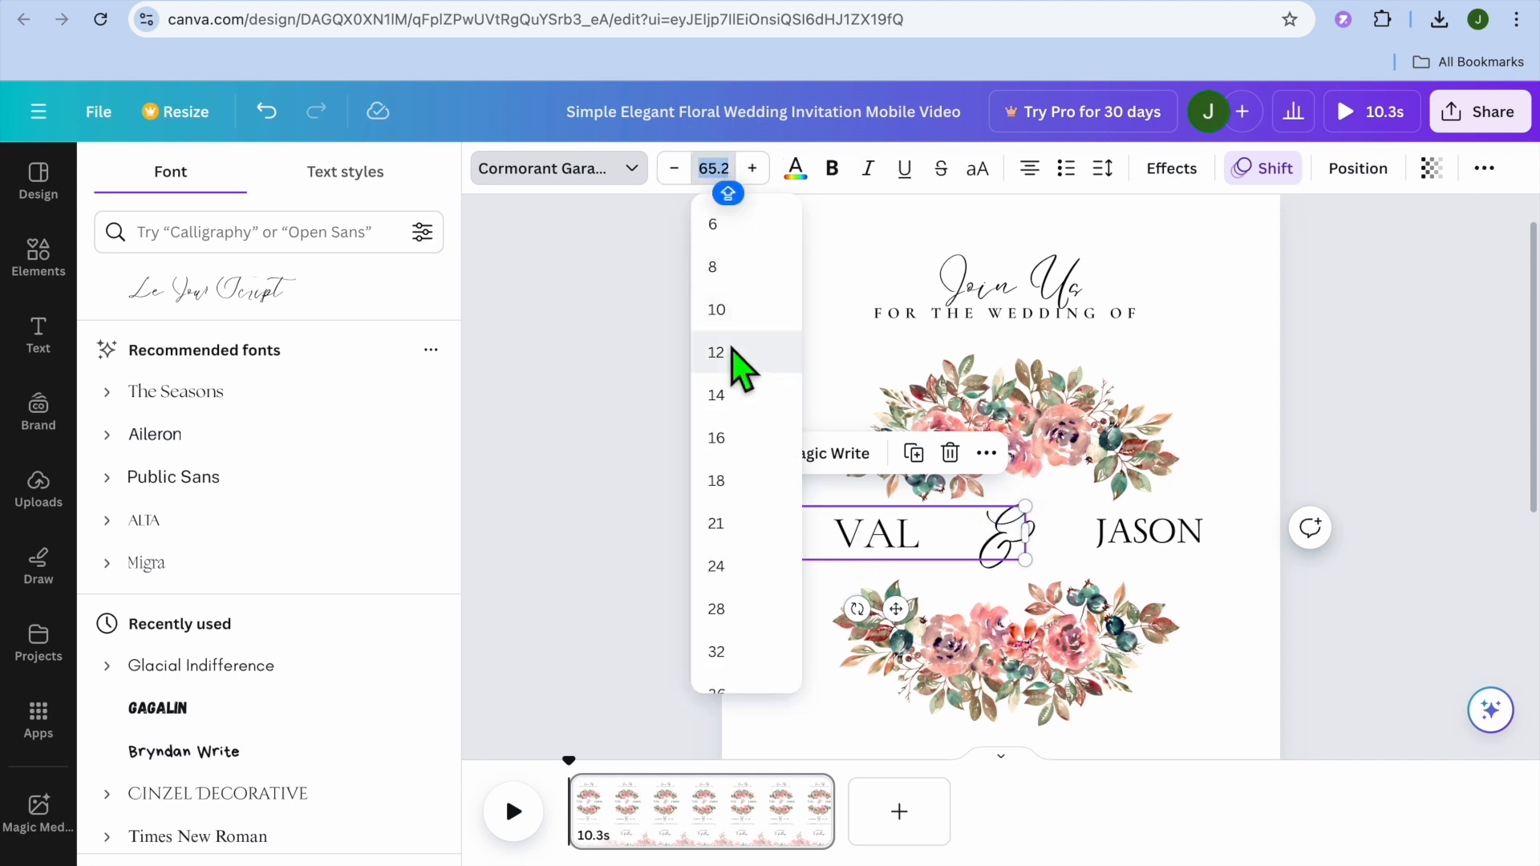
{"action": "scroll", "coordinate": [739, 368], "scroll_direction": "down", "scroll_amount": 5}
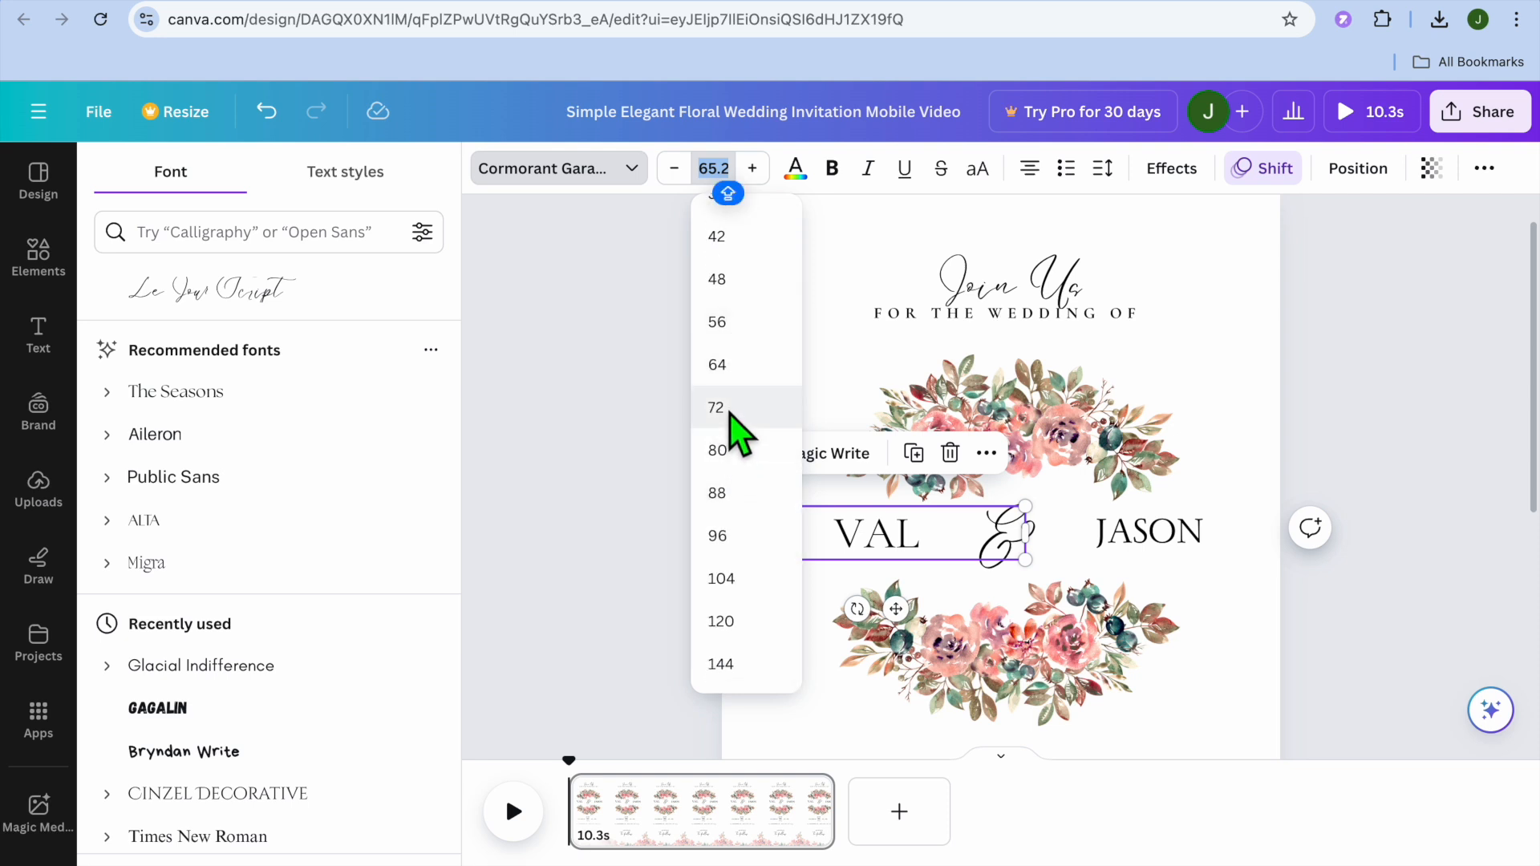
{"action": "left_click", "coordinate": [730, 411]}
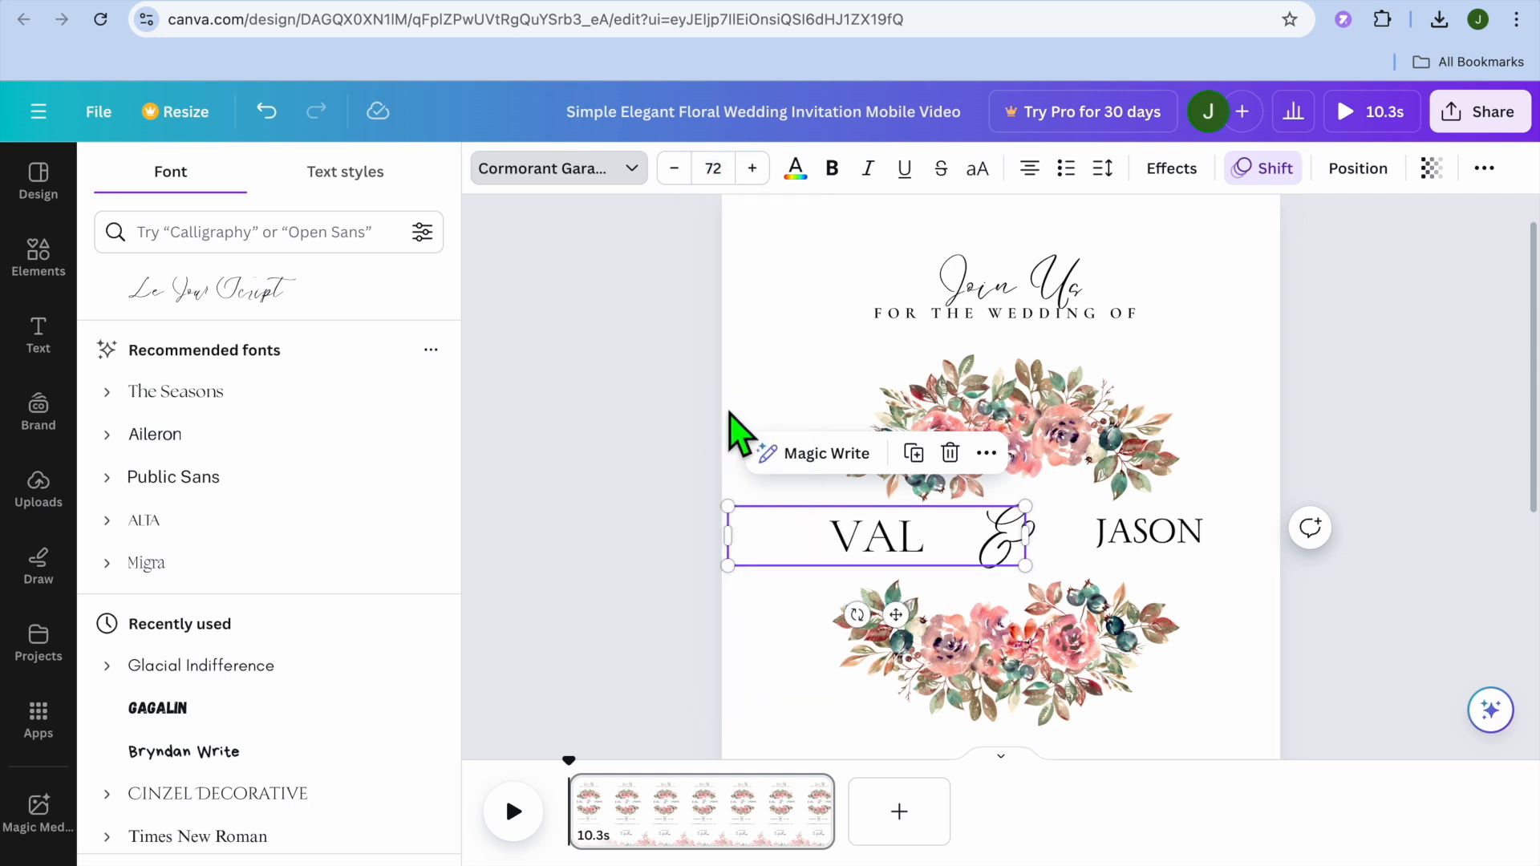
{"action": "left_click", "coordinate": [1173, 540]}
{"action": "left_click", "coordinate": [730, 175]}
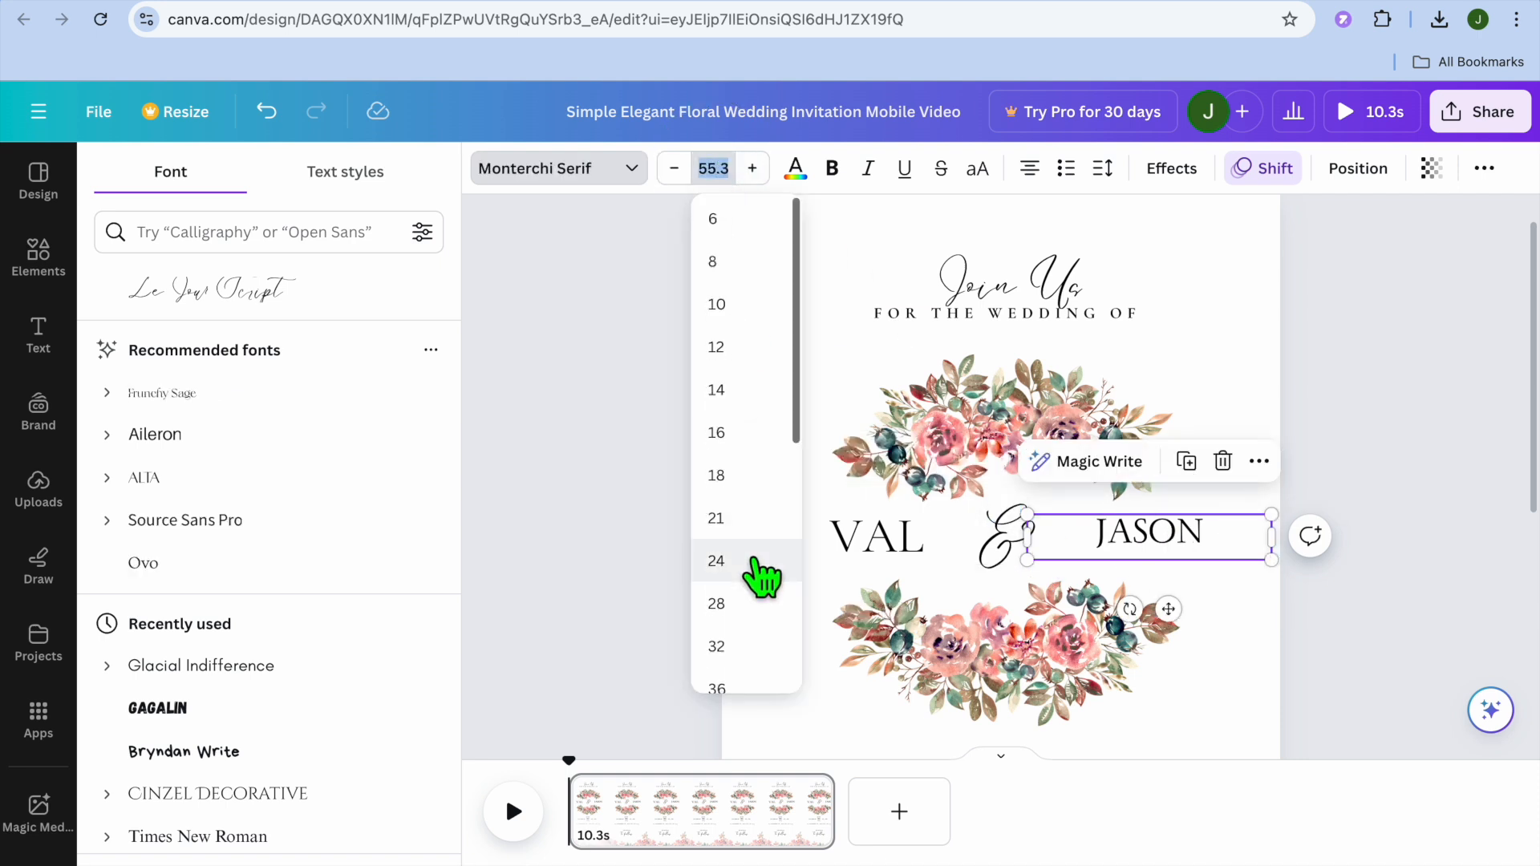
{"action": "scroll", "coordinate": [760, 478], "scroll_direction": "down", "scroll_amount": 5}
{"action": "left_click", "coordinate": [743, 471]}
- Move the first and second partners' names inward so they sit closer to the ampersand
{"action": "left_click", "coordinate": [894, 551]}
{"action": "left_click_drag", "start_coordinate": [894, 551], "coordinate": [922, 557]}
{"action": "mouse_move", "coordinate": [1176, 575]}
{"action": "left_mouse_down"}
{"action": "mouse_move", "coordinate": [1176, 561]}
{"action": "mouse_move", "coordinate": [1155, 565]}
{"action": "left_mouse_up"}
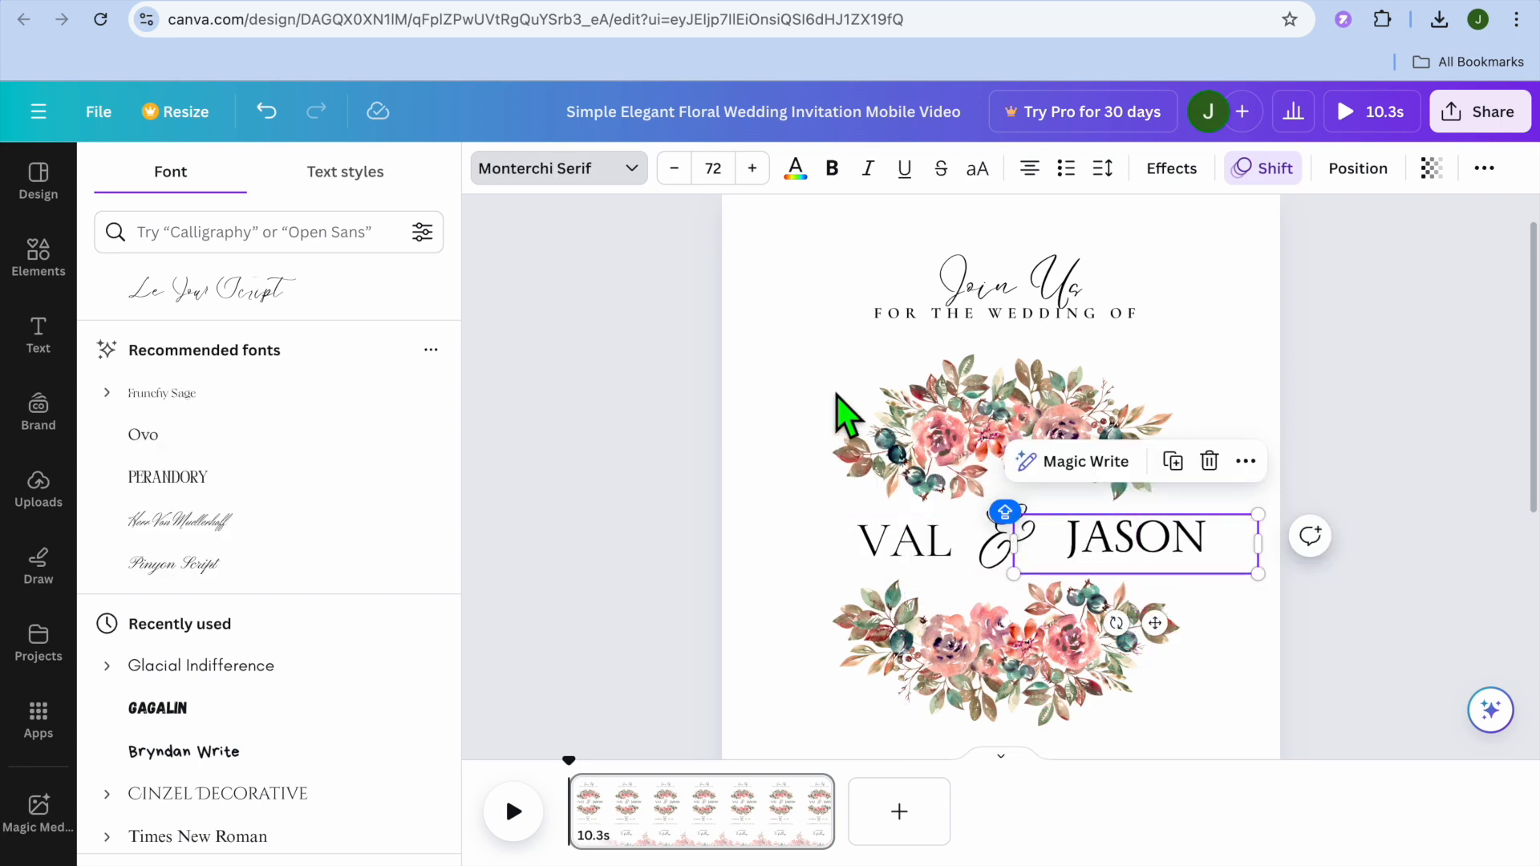
- Look through the photo colors, default solid colors and gradients offered for the invitation page's background
{"action": "left_click", "coordinate": [770, 307]}
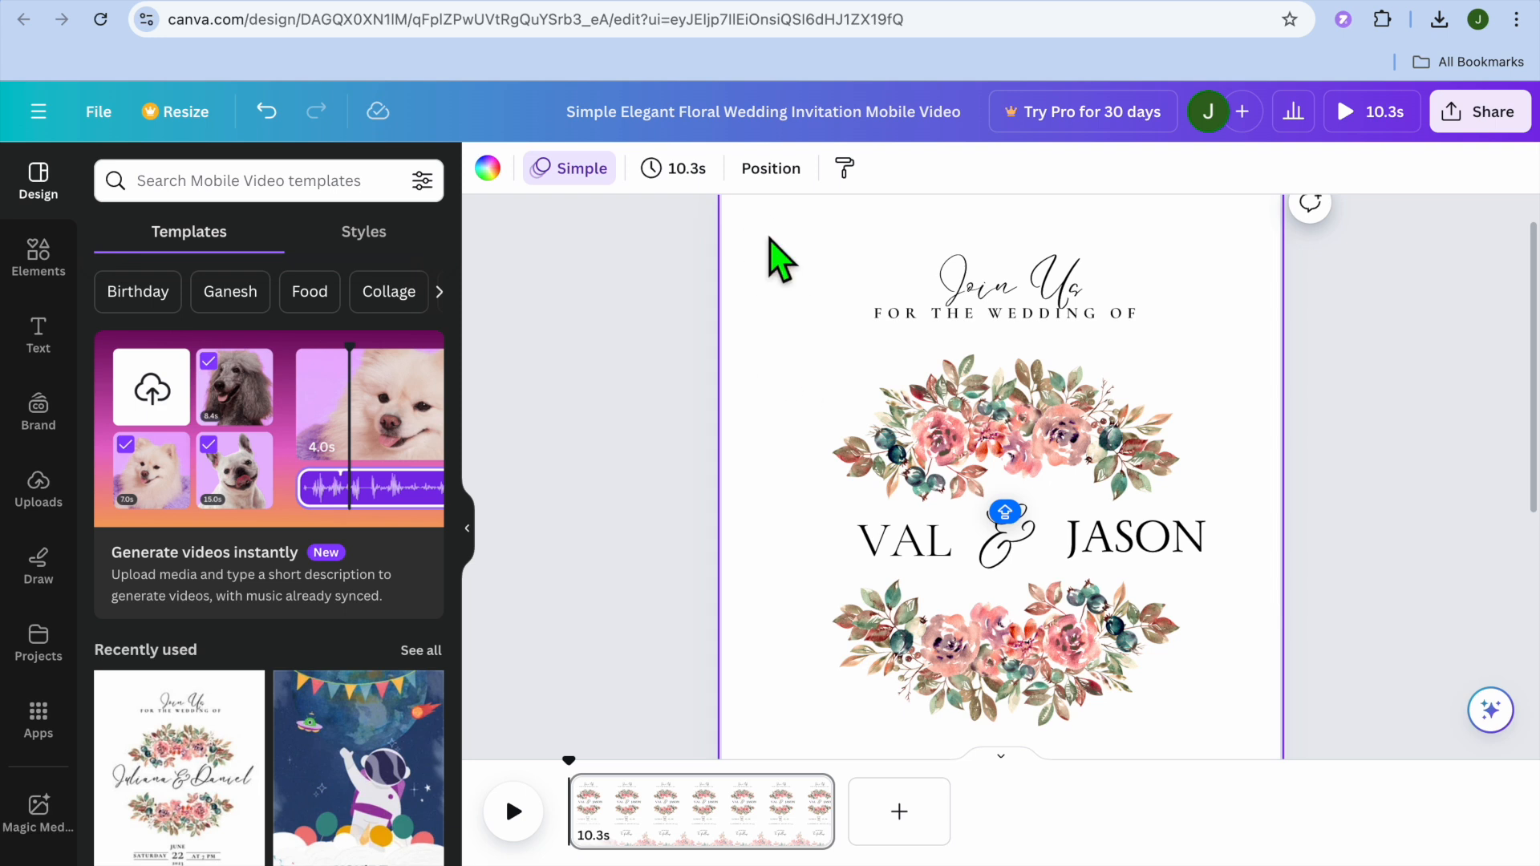
{"action": "left_click", "coordinate": [489, 170]}
{"action": "scroll", "coordinate": [313, 369], "scroll_direction": "down", "scroll_amount": 3}
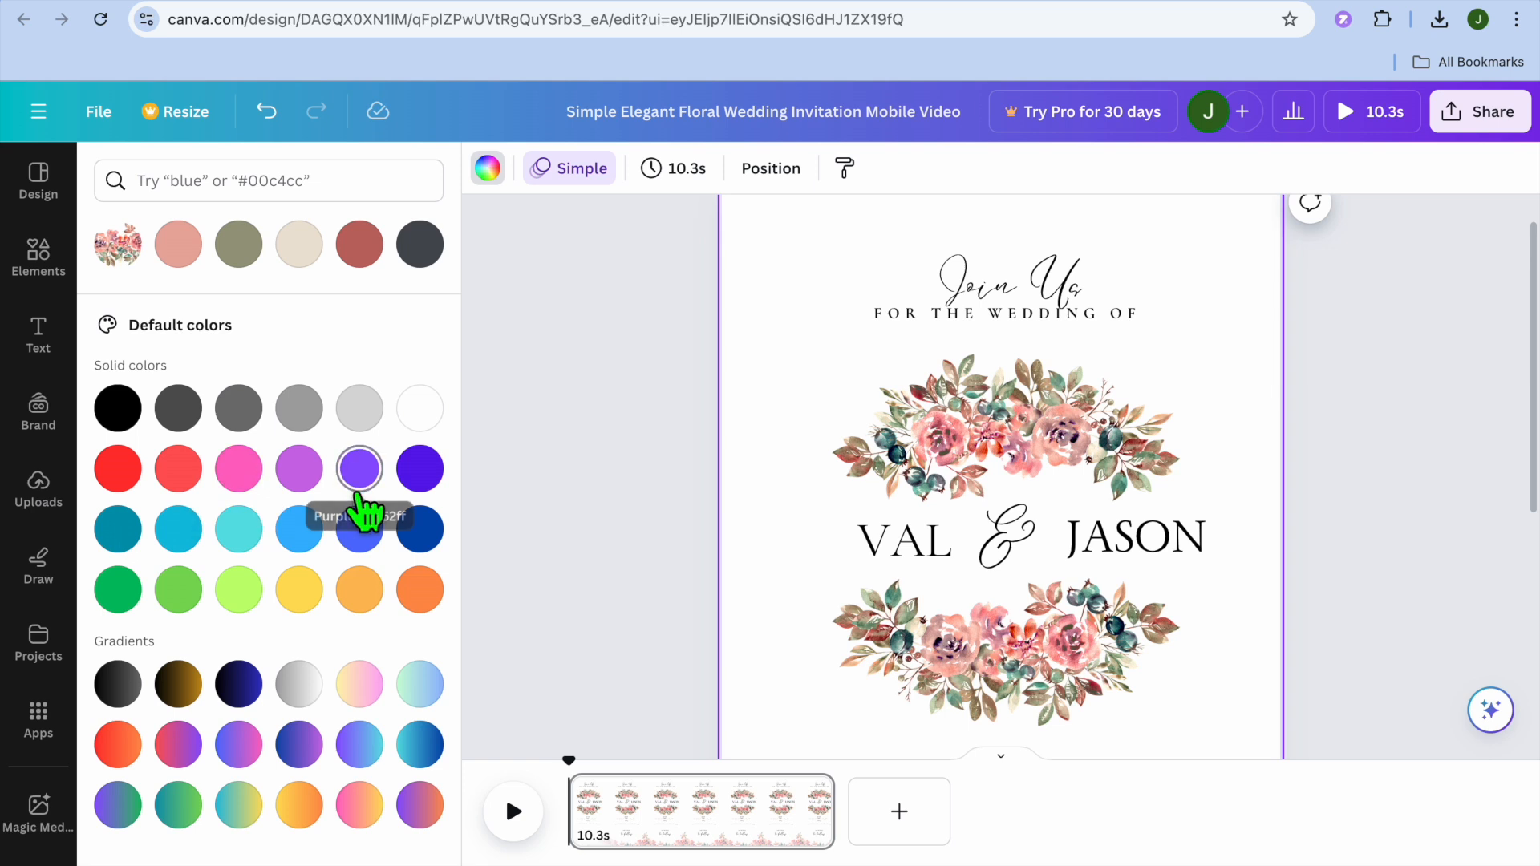
{"action": "scroll", "coordinate": [360, 510], "scroll_direction": "up", "scroll_amount": 3}
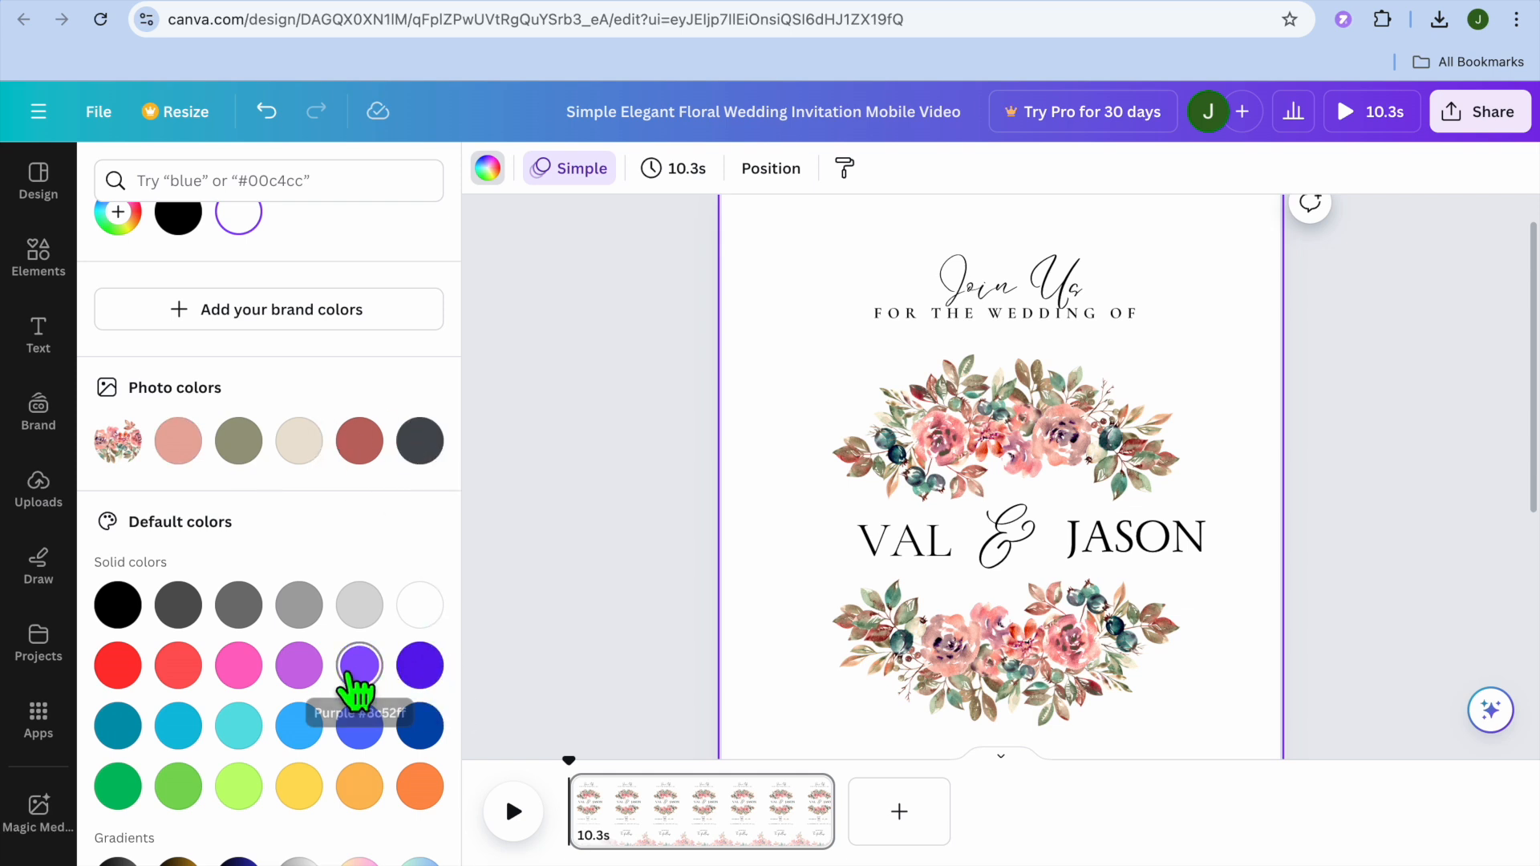
{"action": "scroll", "coordinate": [357, 684], "scroll_direction": "down", "scroll_amount": 3}
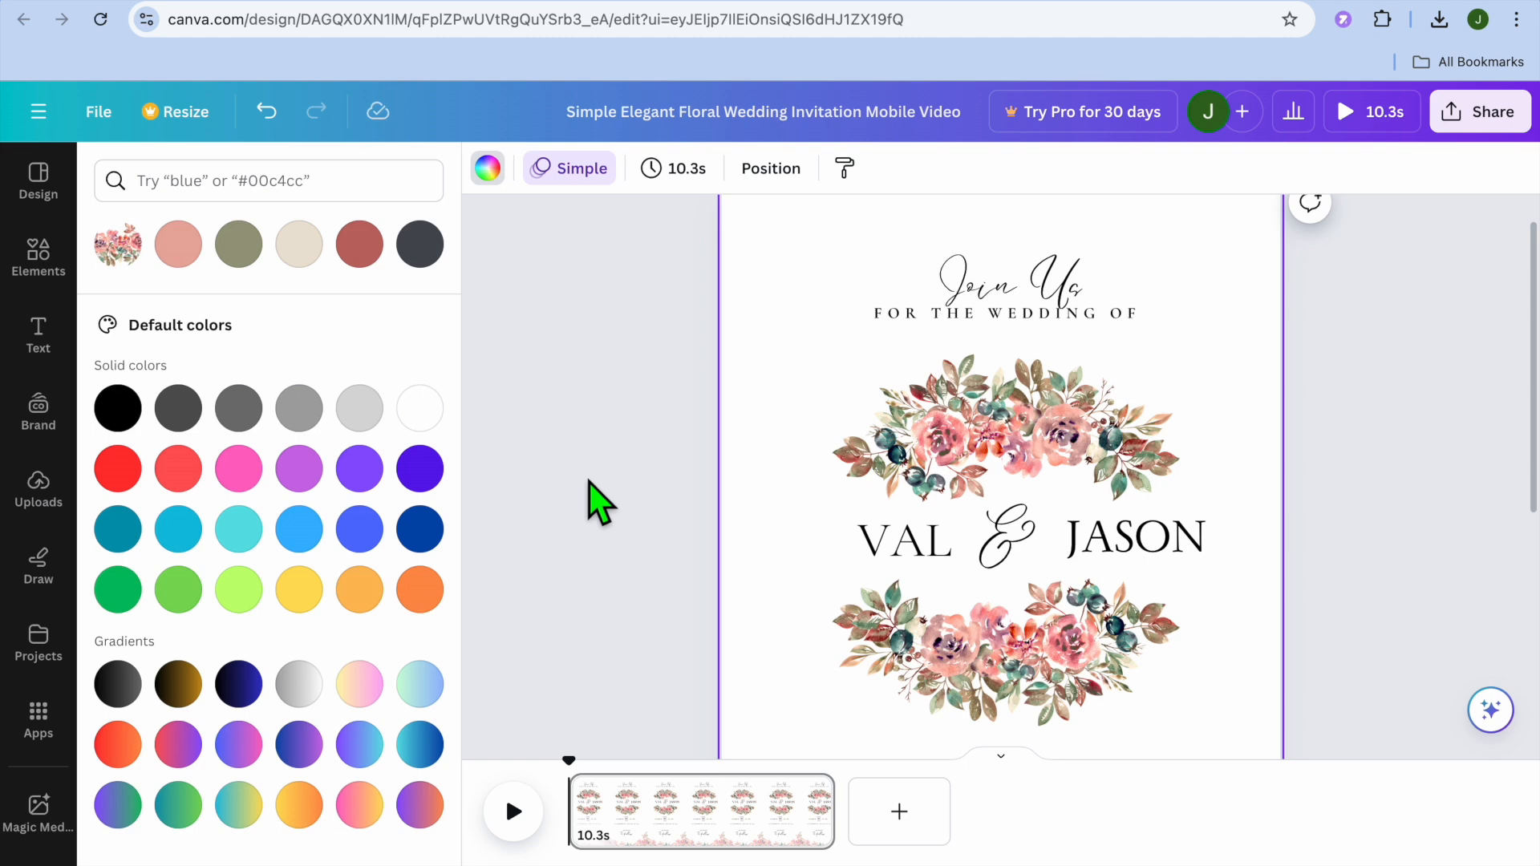
{"action": "left_click", "coordinate": [658, 498]}
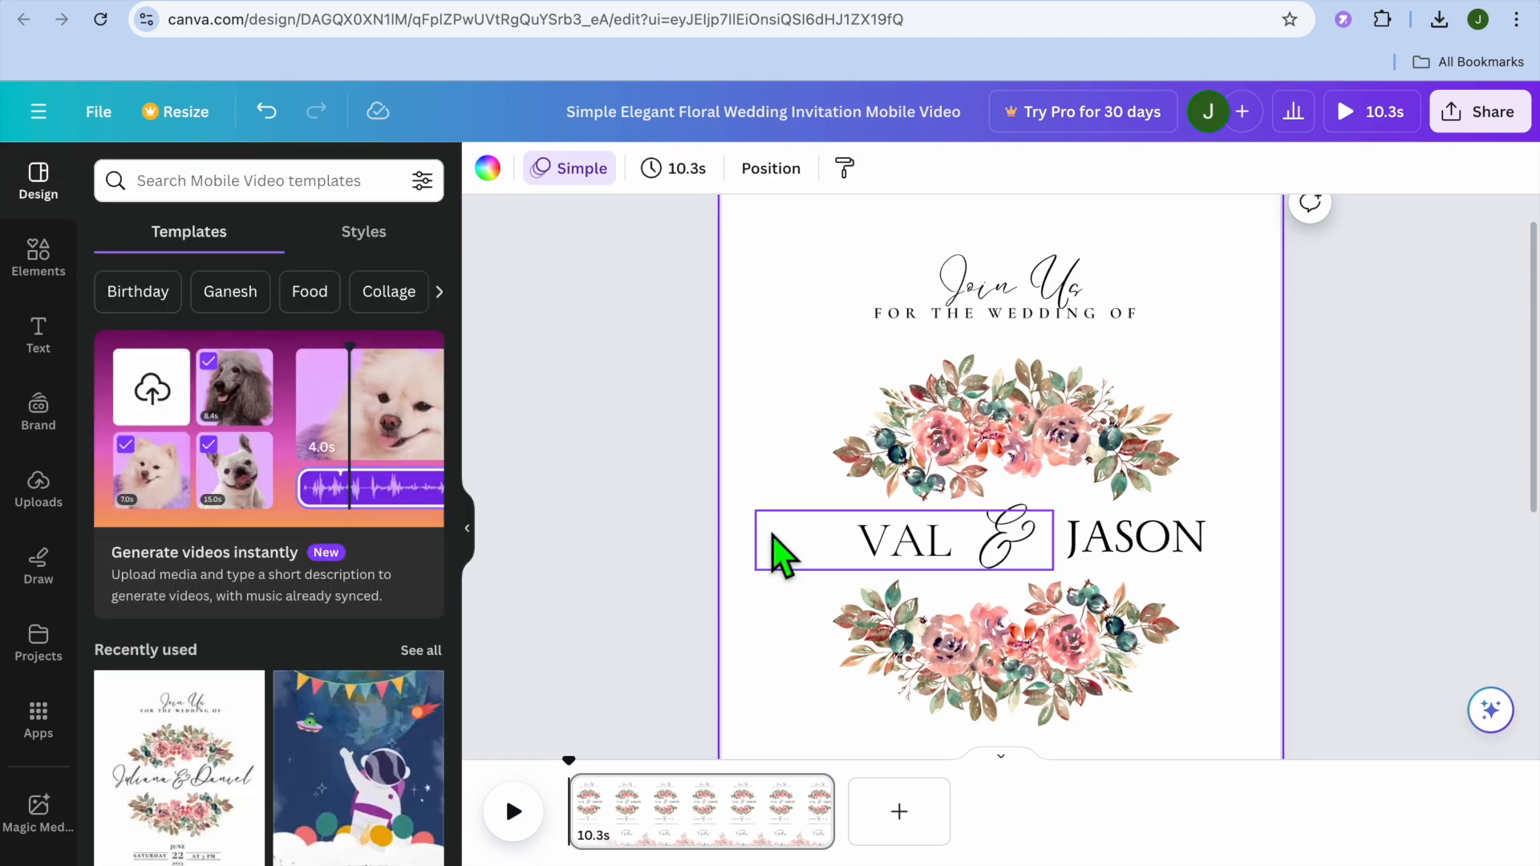
- Change the year in the event date below the flowers to 2025
{"action": "scroll", "coordinate": [784, 553], "scroll_direction": "down", "scroll_amount": 5}
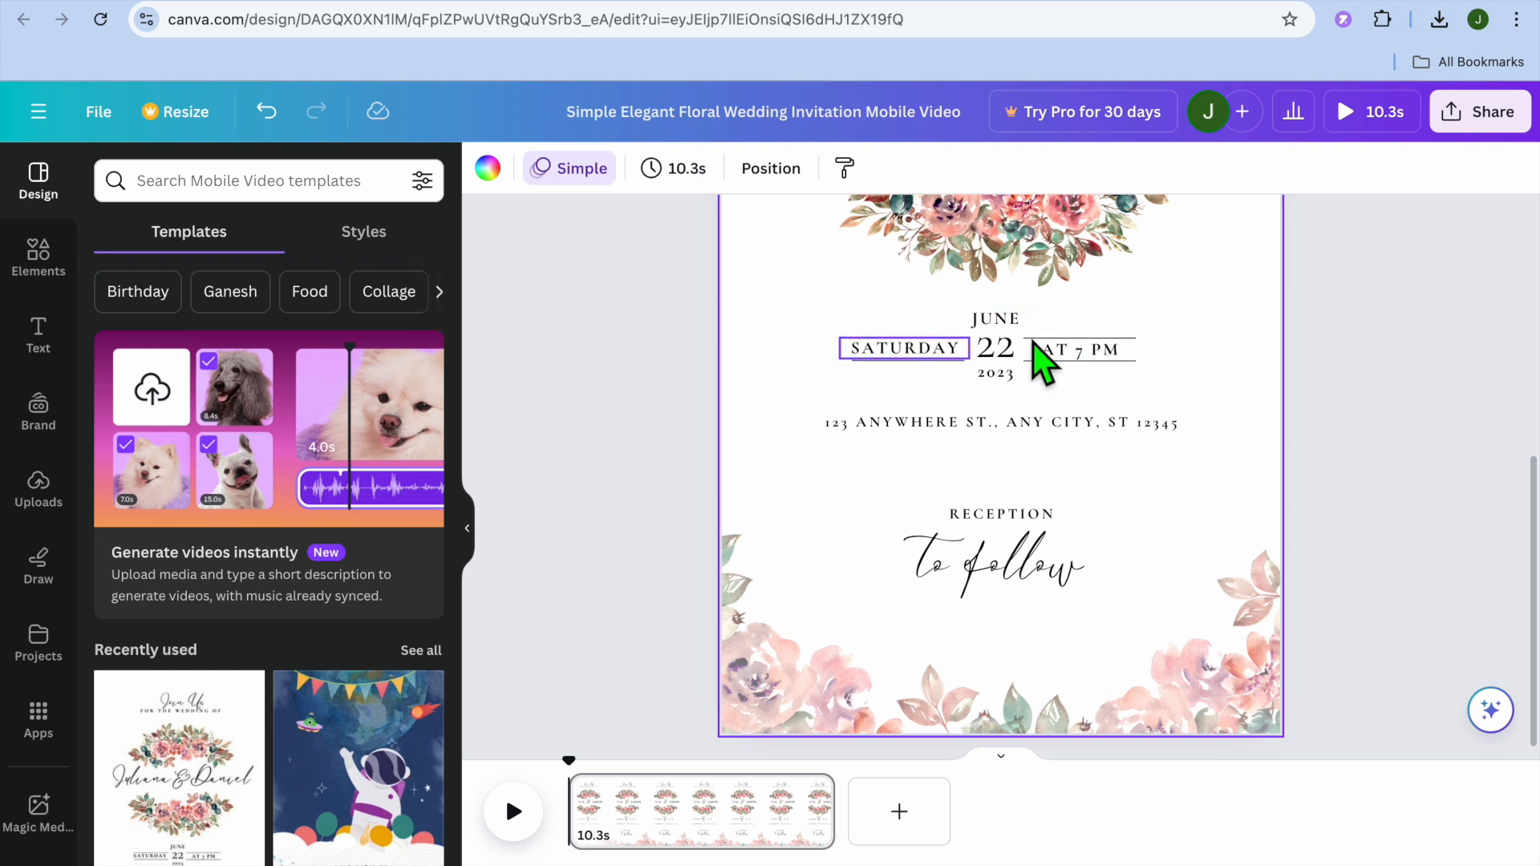
{"action": "left_click", "coordinate": [1015, 377]}
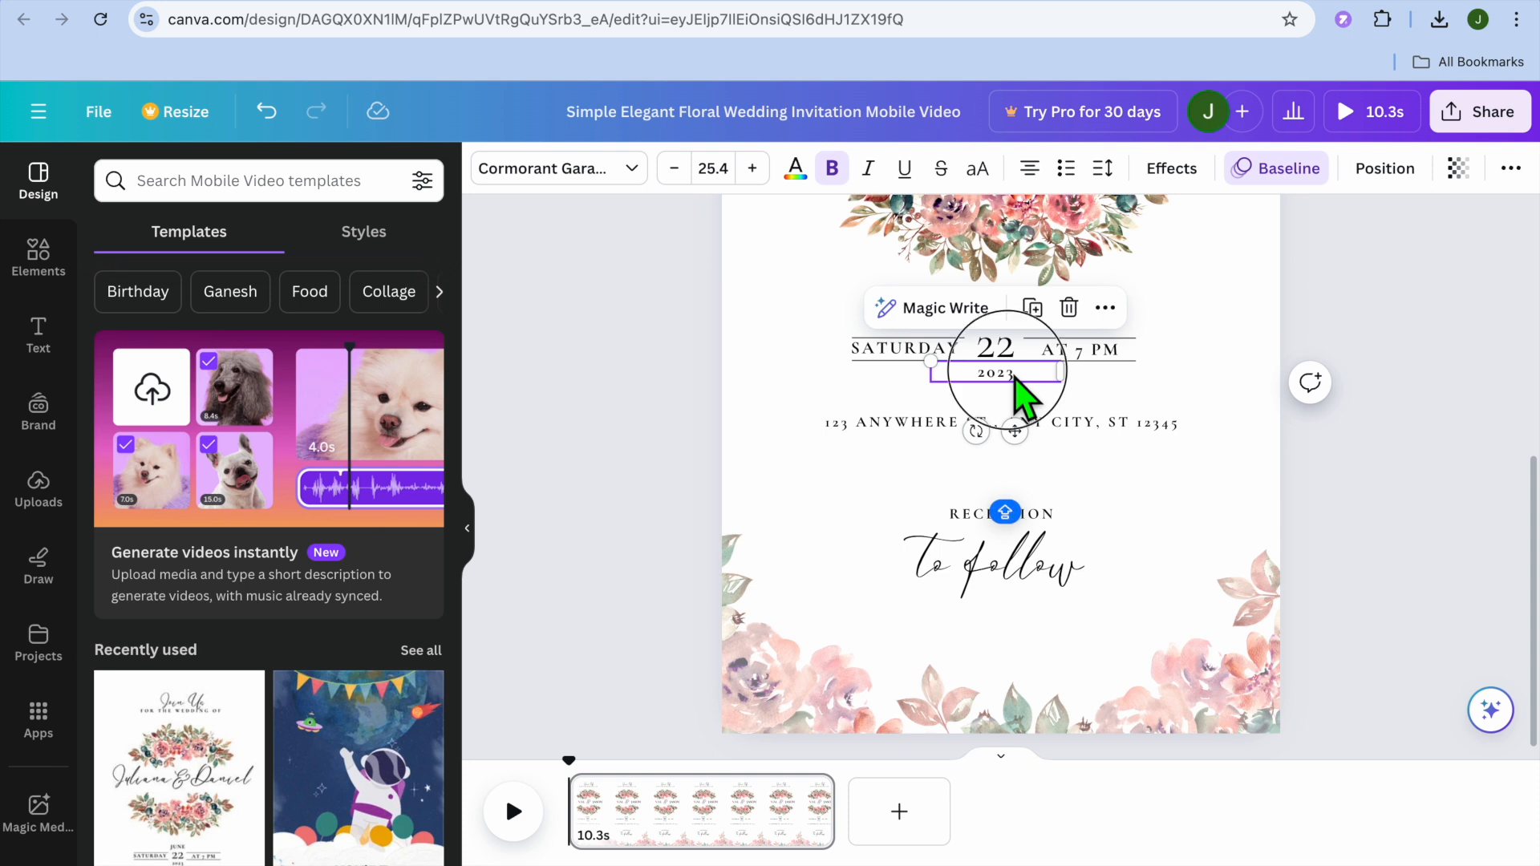
{"action": "left_click", "coordinate": [1007, 370]}
{"action": "left_click_drag", "start_coordinate": [1007, 370], "coordinate": [1040, 389]}
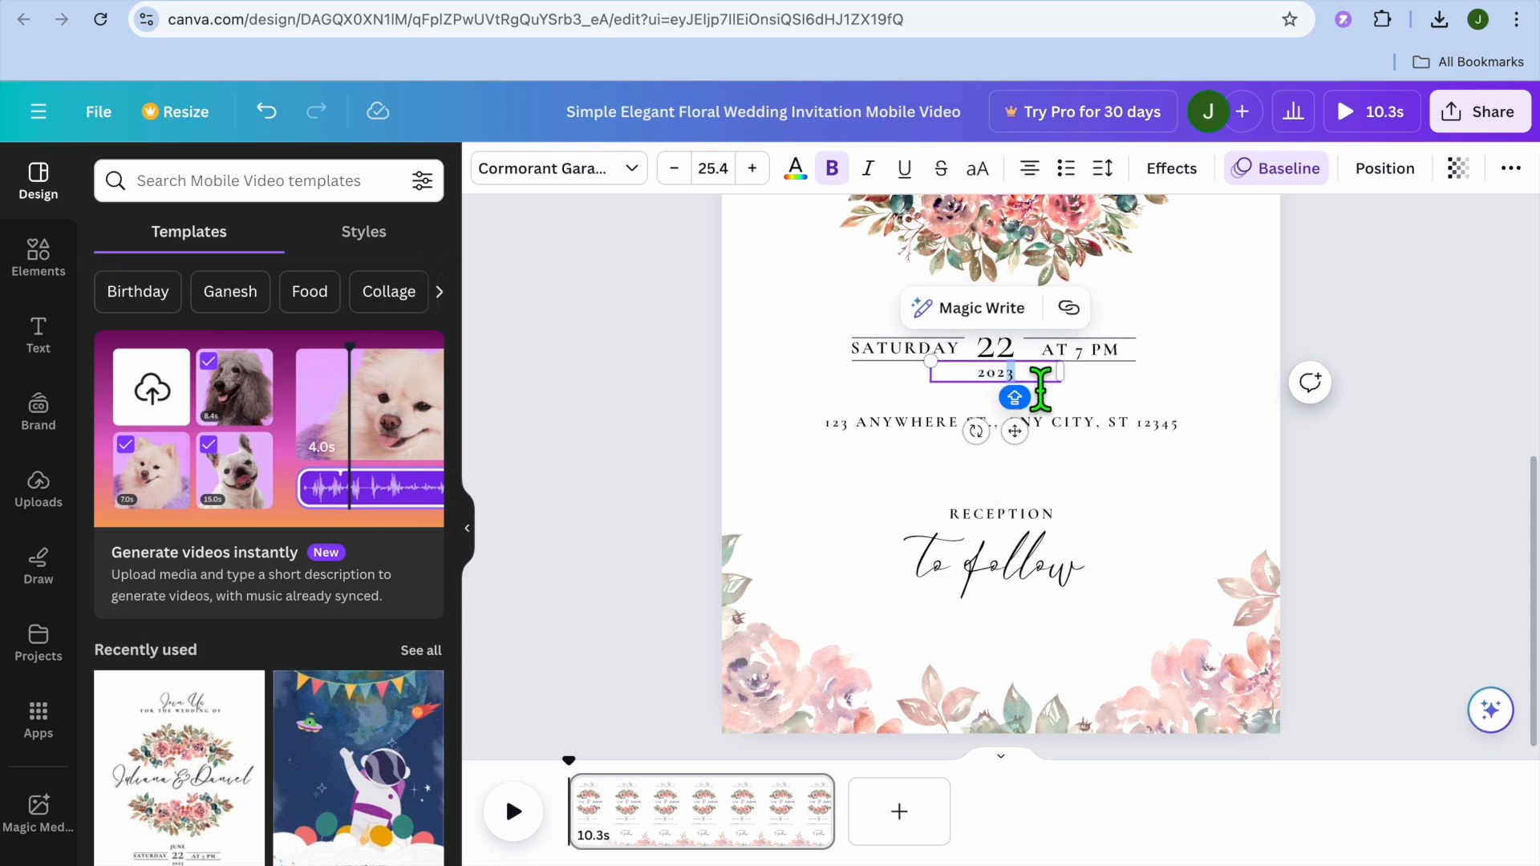
{"action": "type", "text": "5"}
{"action": "left_click", "coordinate": [1127, 425]}
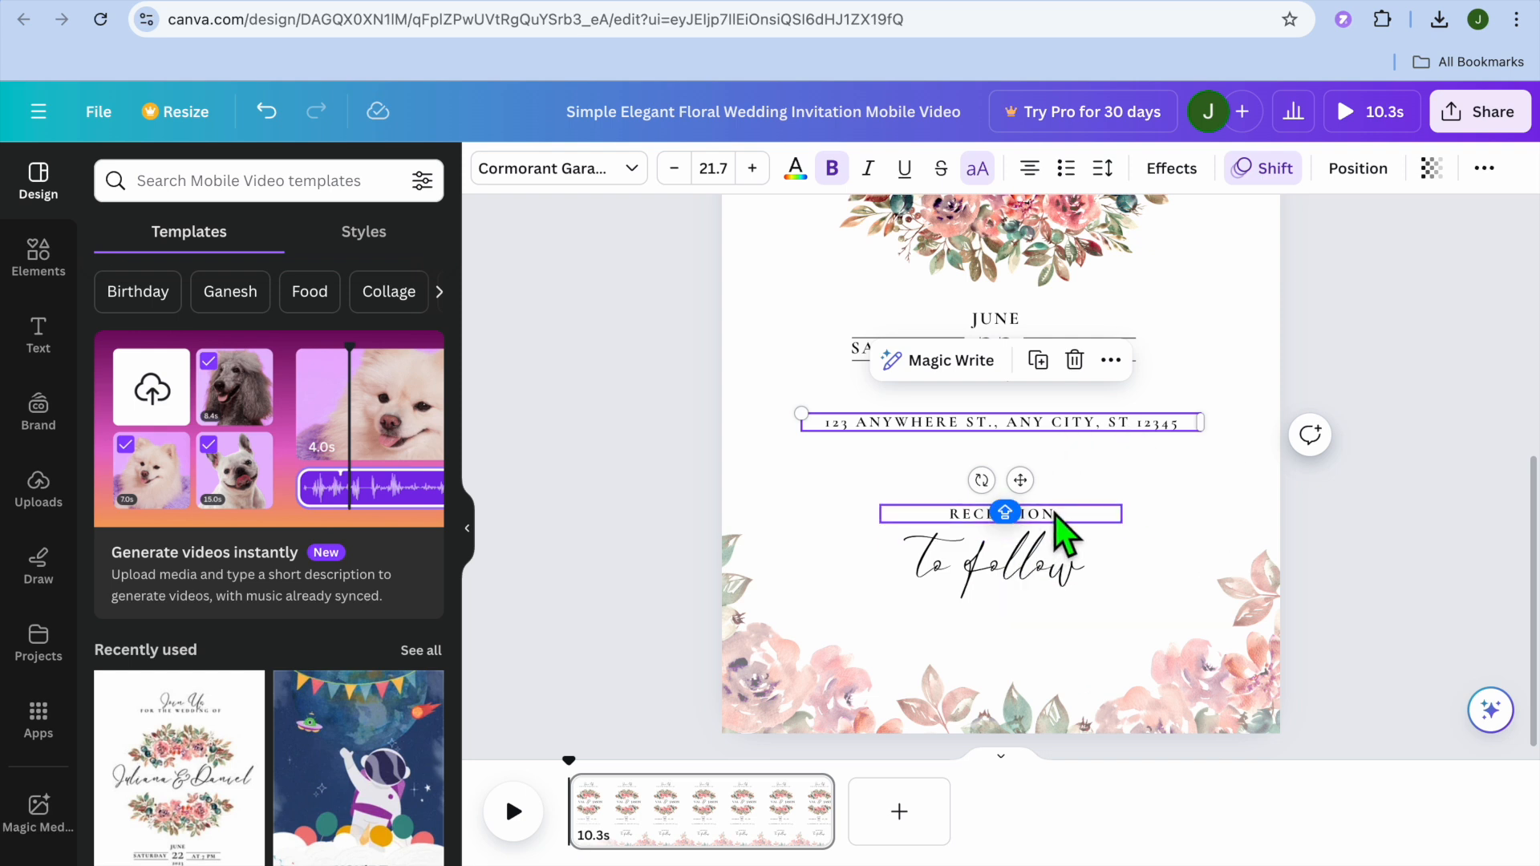
- Preview the invitation page's playback and add a blank page after it
{"action": "left_click", "coordinate": [518, 823]}
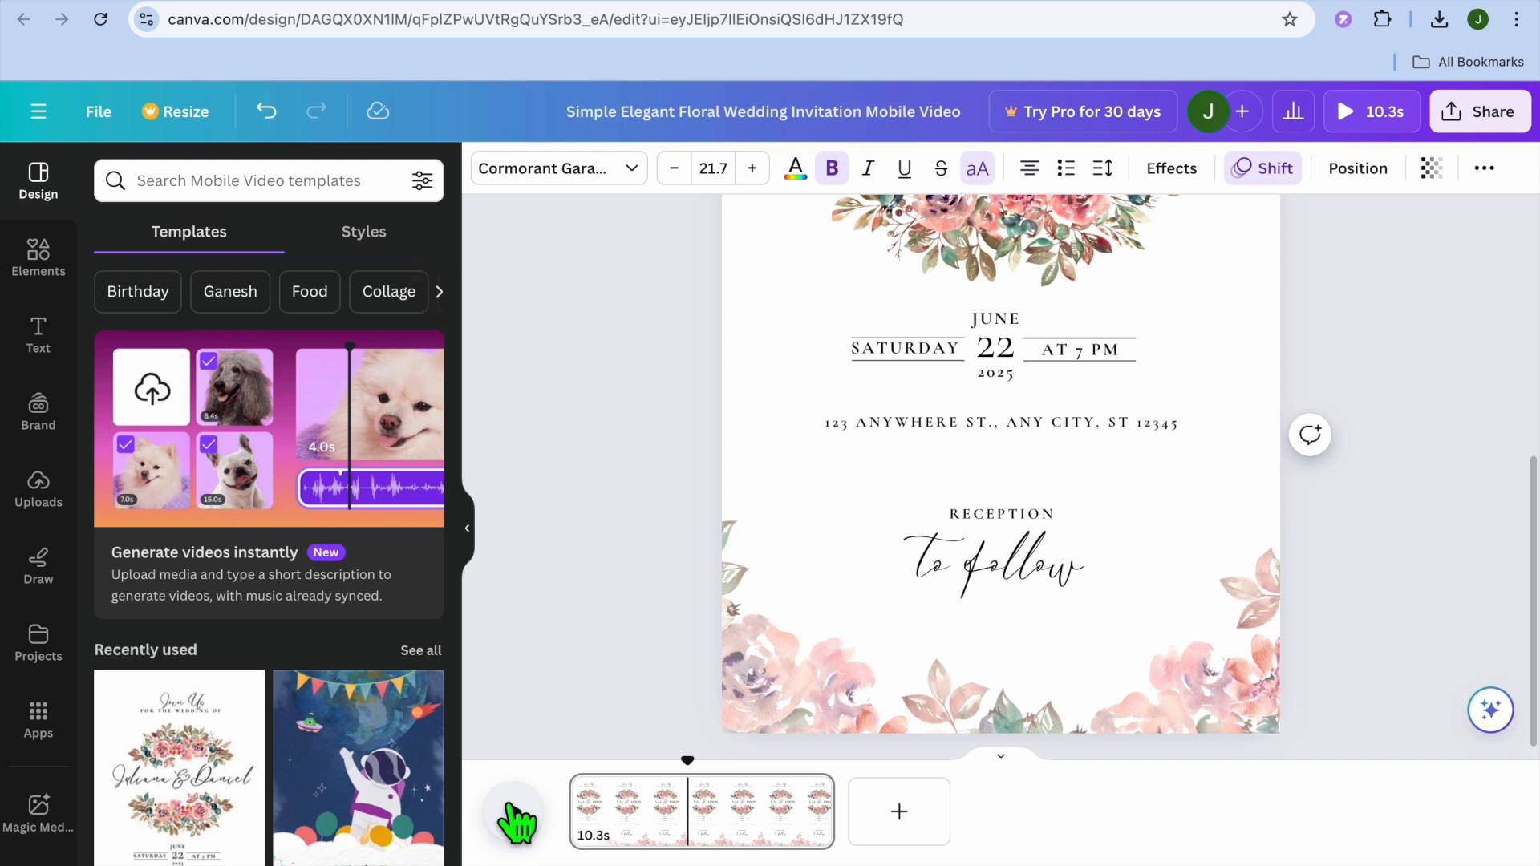
{"action": "left_click", "coordinate": [899, 812]}
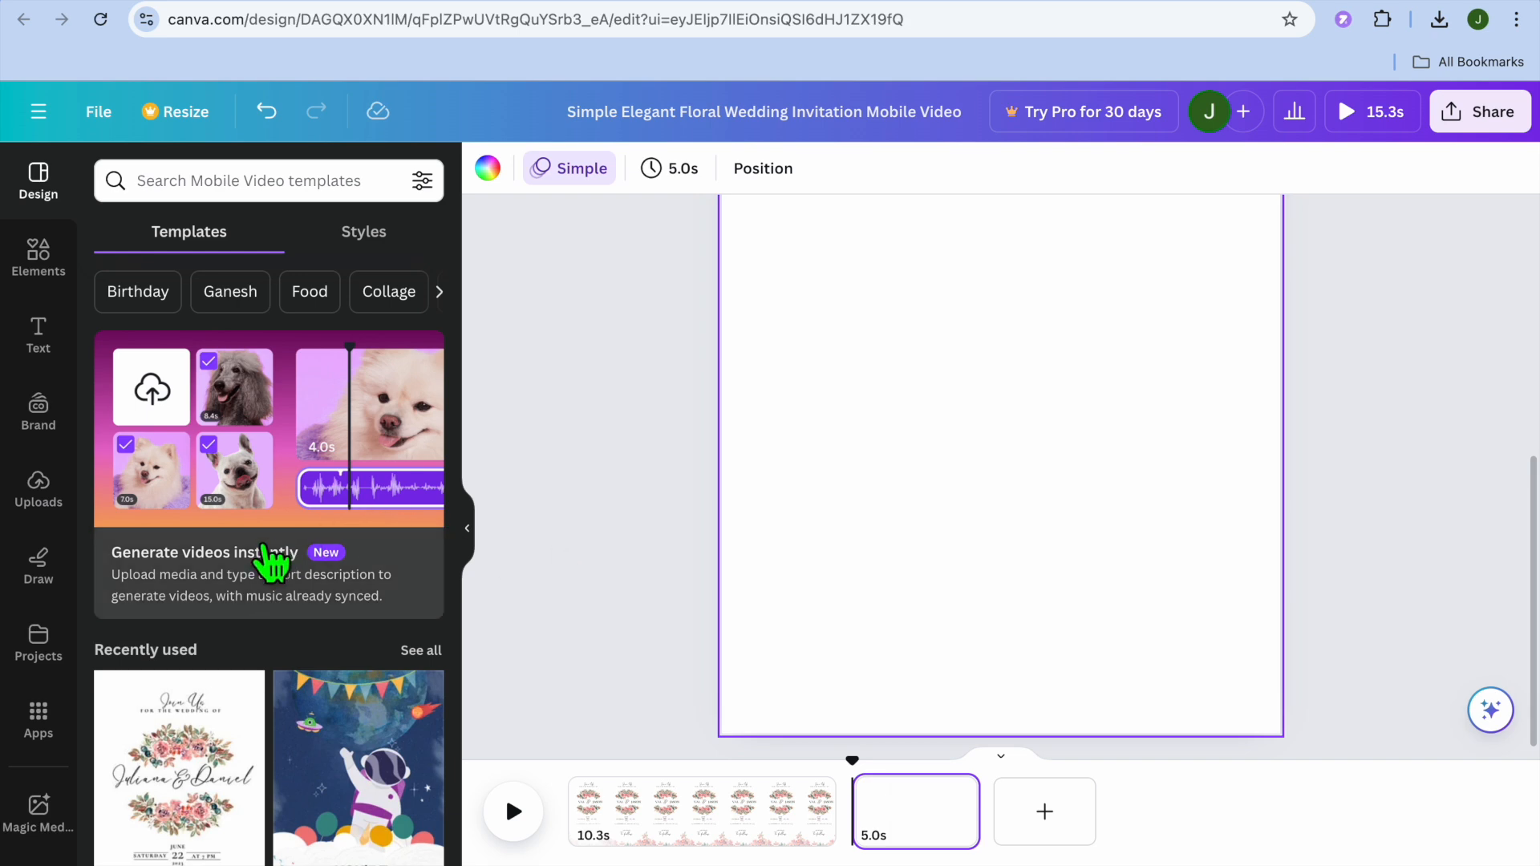
- Look through the video templates and the uploaded images for content for the blank page
{"action": "scroll", "coordinate": [268, 550], "scroll_direction": "down", "scroll_amount": 8}
{"action": "scroll", "coordinate": [268, 482], "scroll_direction": "up", "scroll_amount": 8}
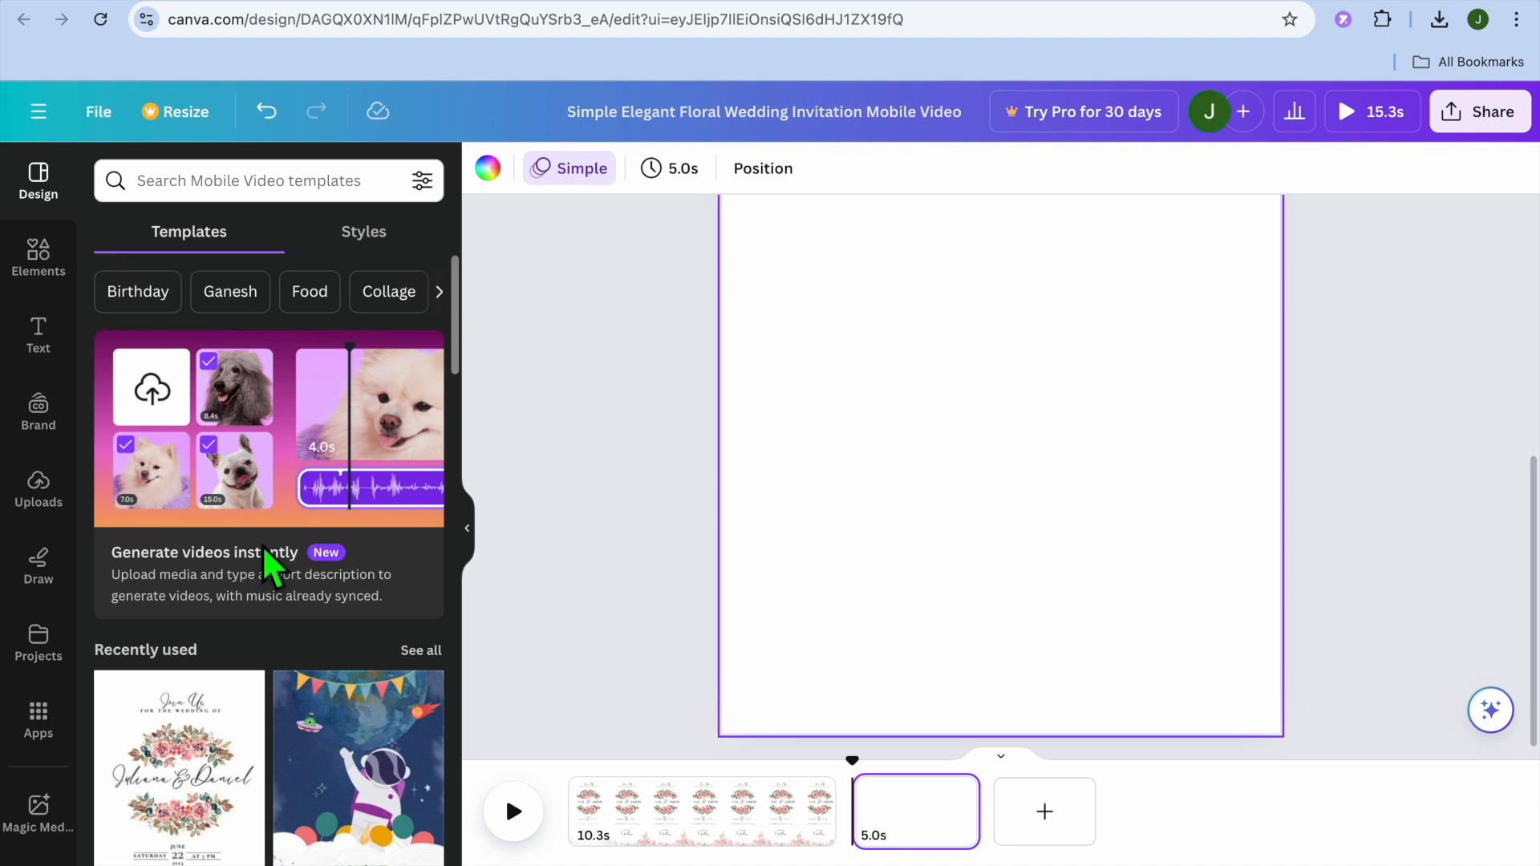
{"action": "left_click", "coordinate": [39, 491]}
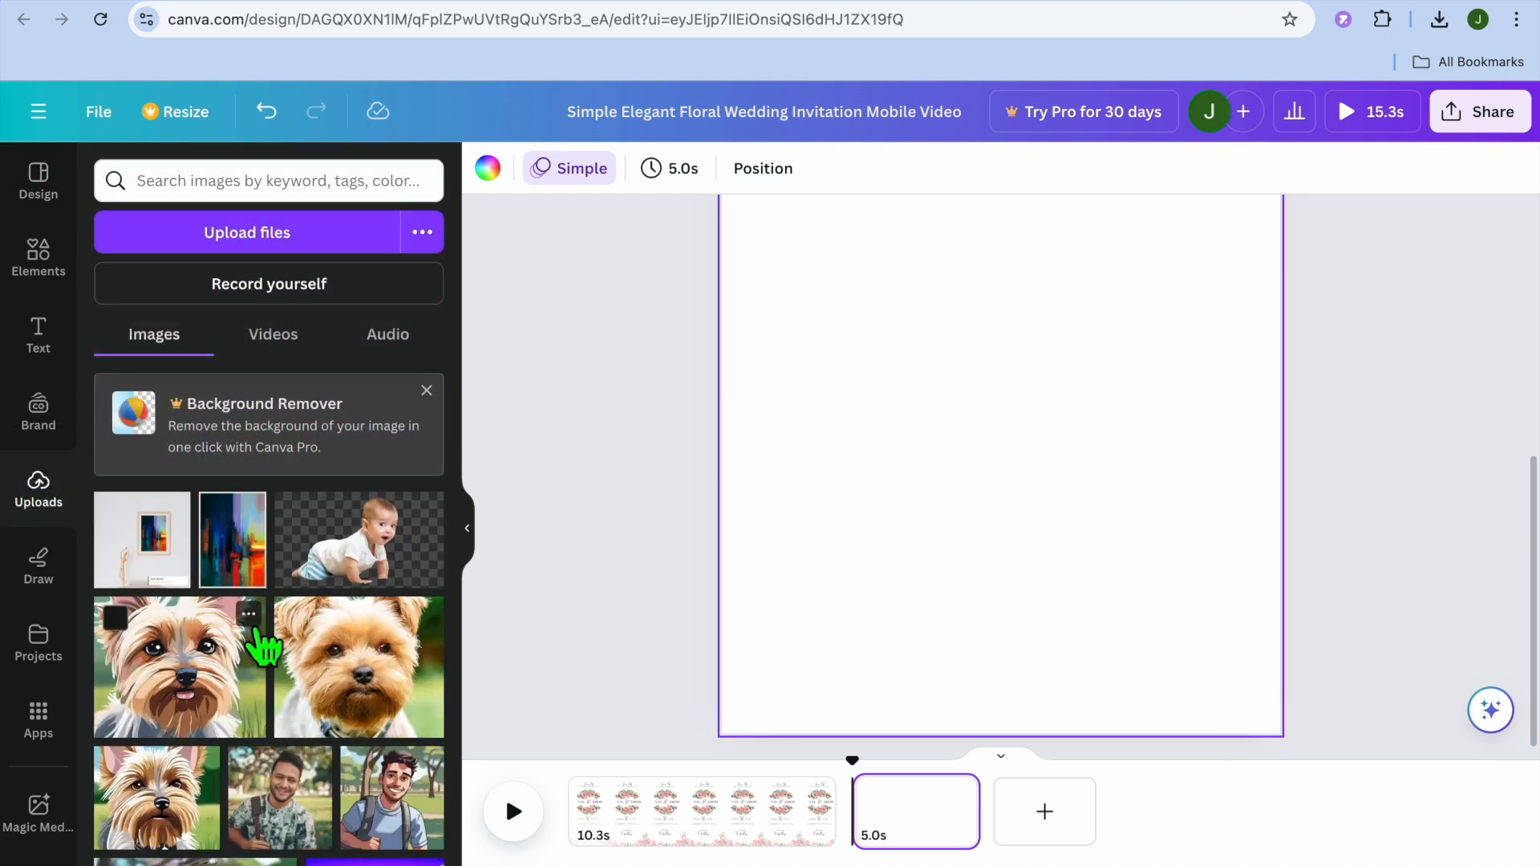
{"action": "scroll", "coordinate": [262, 642], "scroll_direction": "down", "scroll_amount": 6}
{"action": "scroll", "coordinate": [258, 638], "scroll_direction": "up", "scroll_amount": 5}
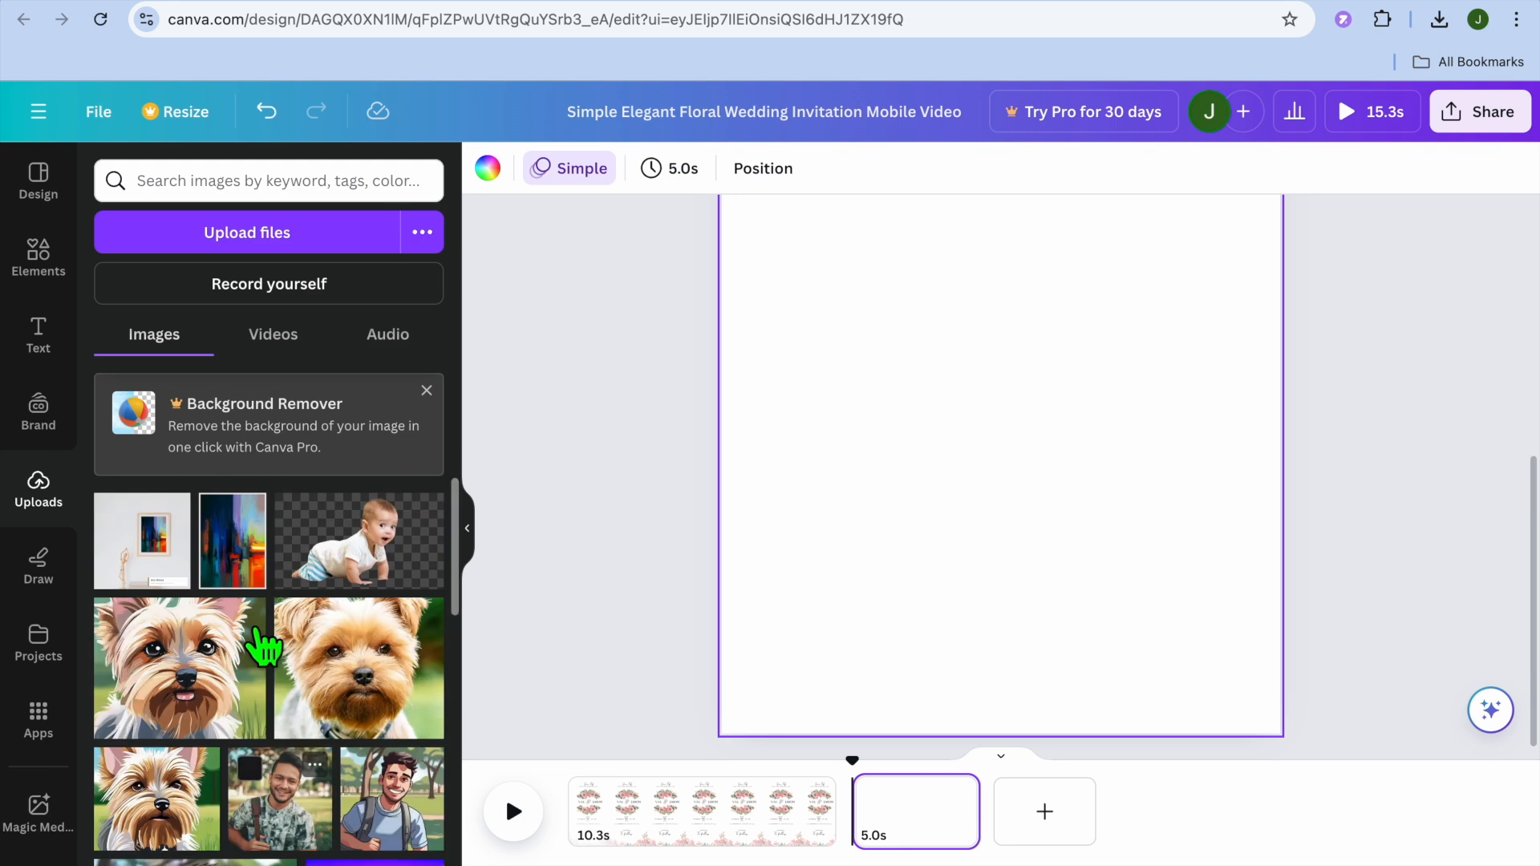
- Search the elements for "couple" photos and place the picture of the couple in sunglasses by the lake on the blank page
{"action": "left_click", "coordinate": [38, 270]}
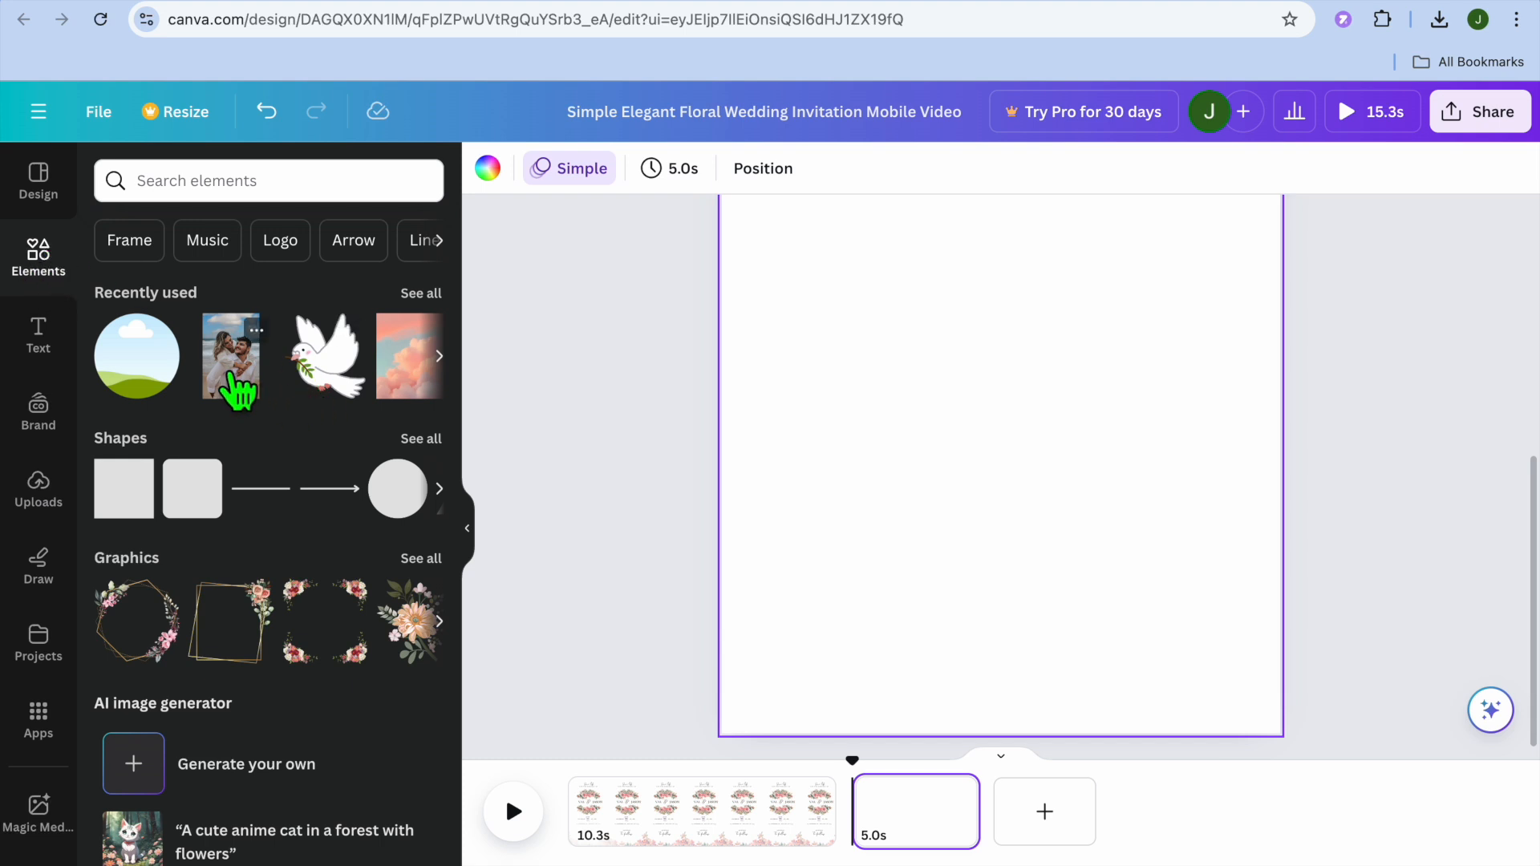
{"action": "left_click", "coordinate": [234, 183]}
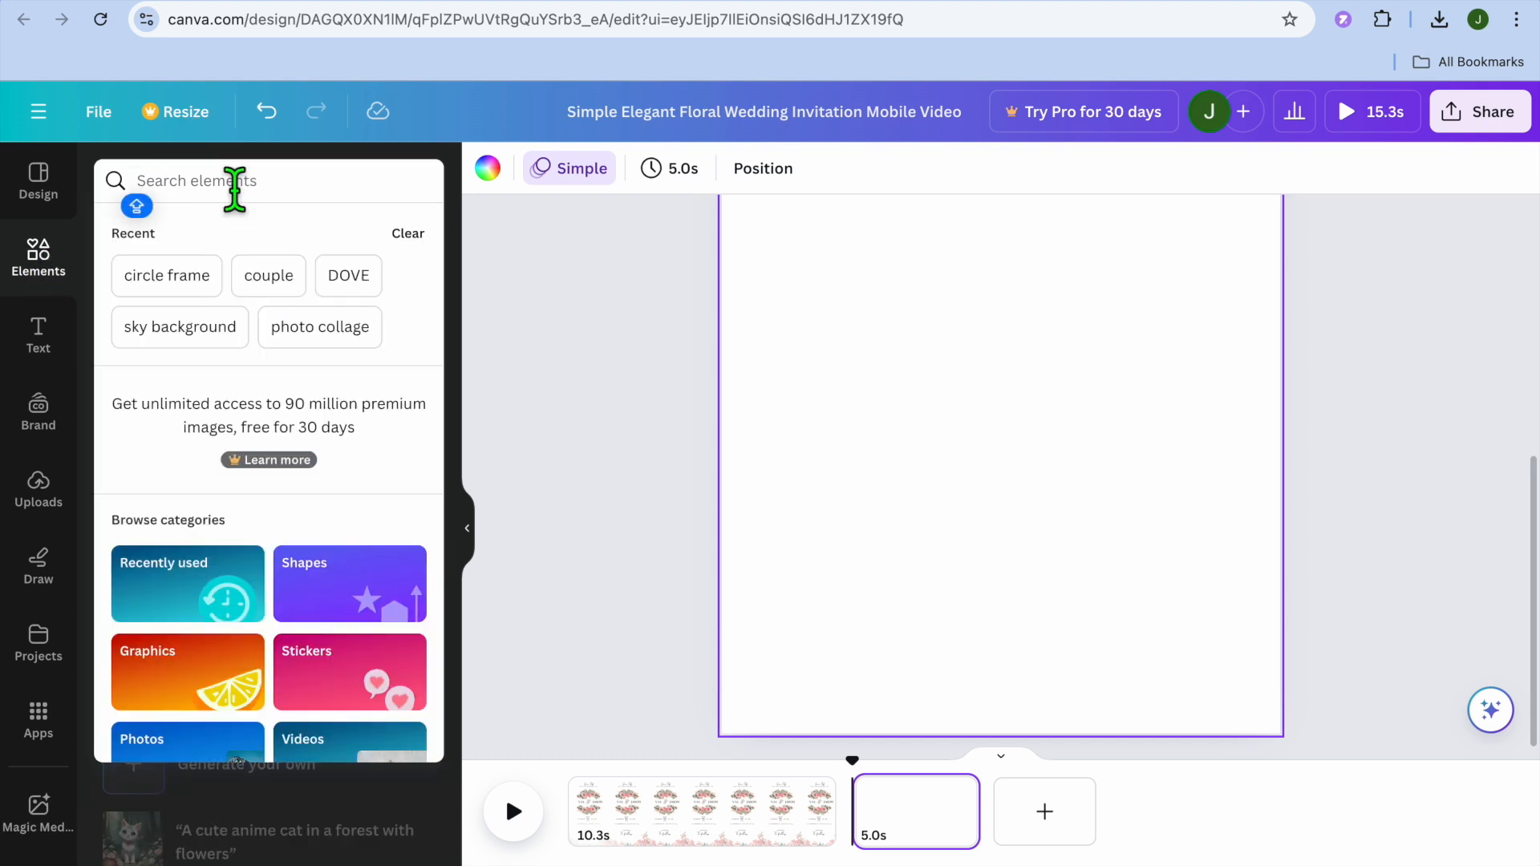
{"action": "left_click", "coordinate": [275, 276]}
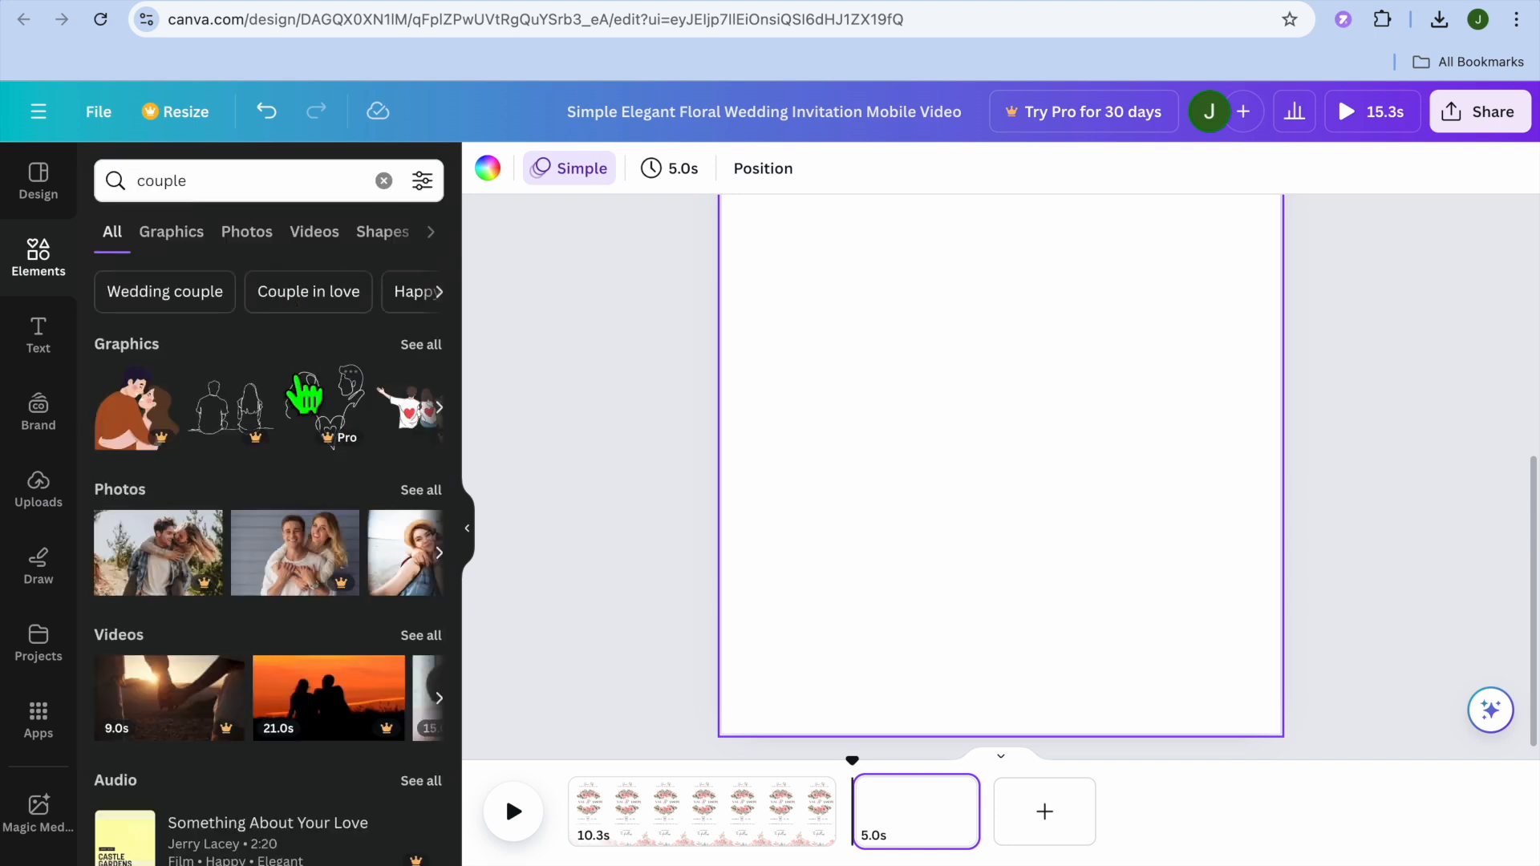
{"action": "left_click", "coordinate": [273, 238]}
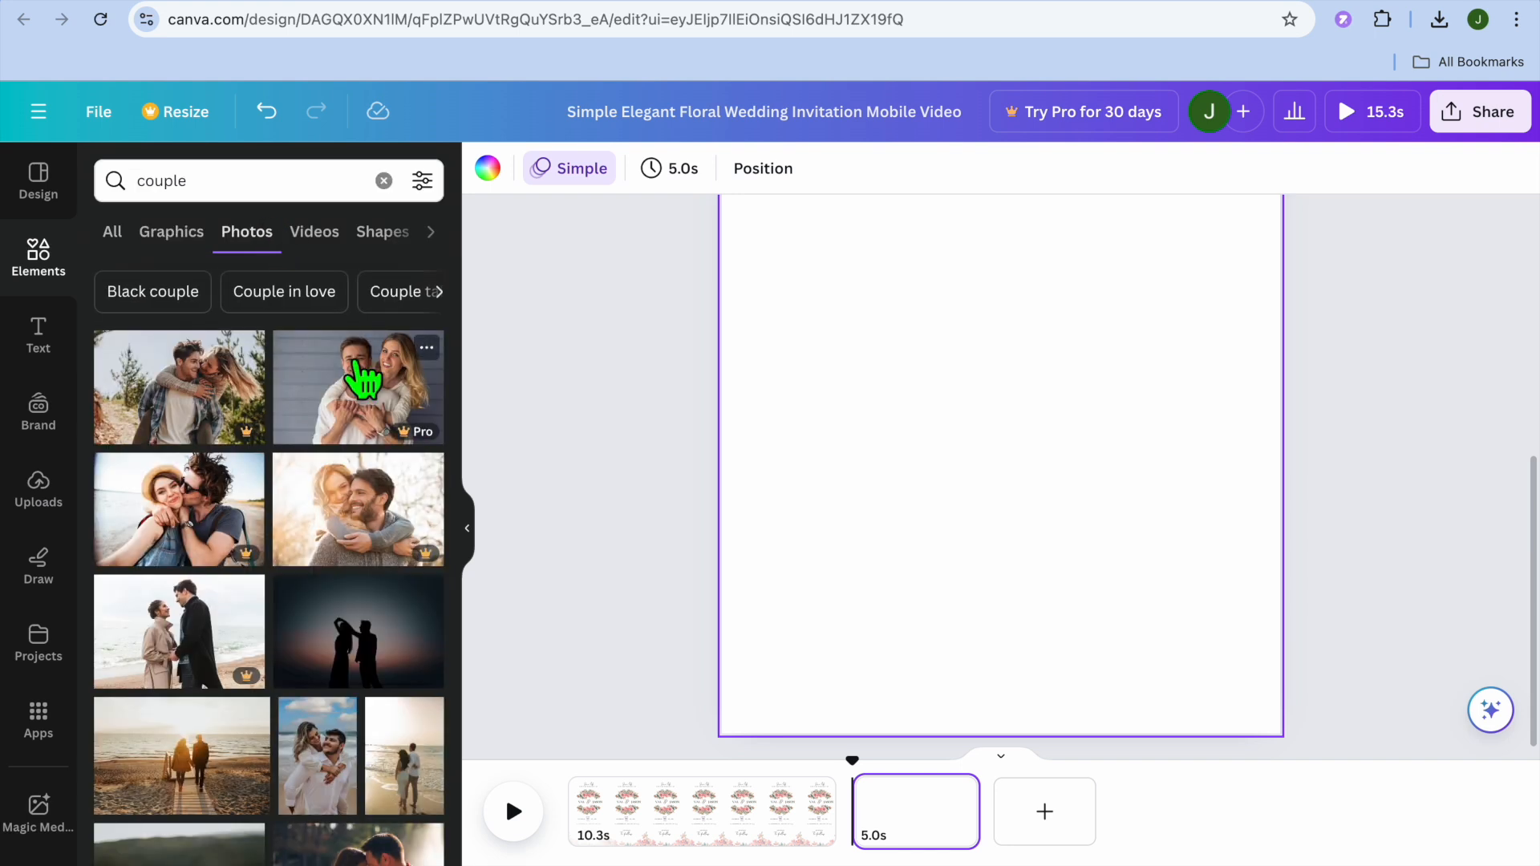
{"action": "scroll", "coordinate": [363, 379], "scroll_direction": "down", "scroll_amount": 5}
{"action": "scroll", "coordinate": [363, 379], "scroll_direction": "down", "scroll_amount": 1}
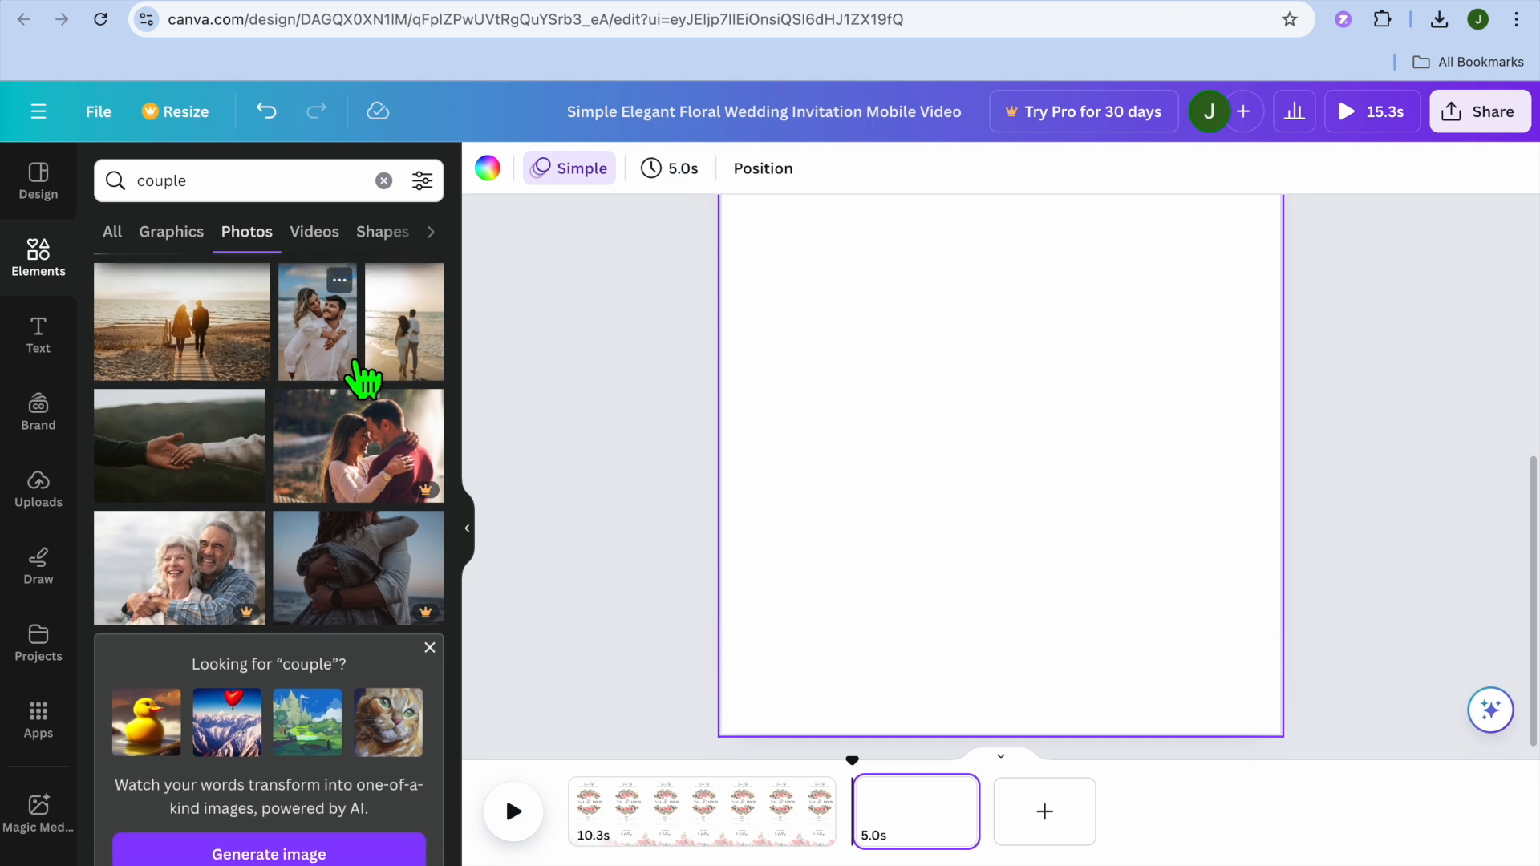
{"action": "scroll", "coordinate": [363, 378], "scroll_direction": "down", "scroll_amount": 6}
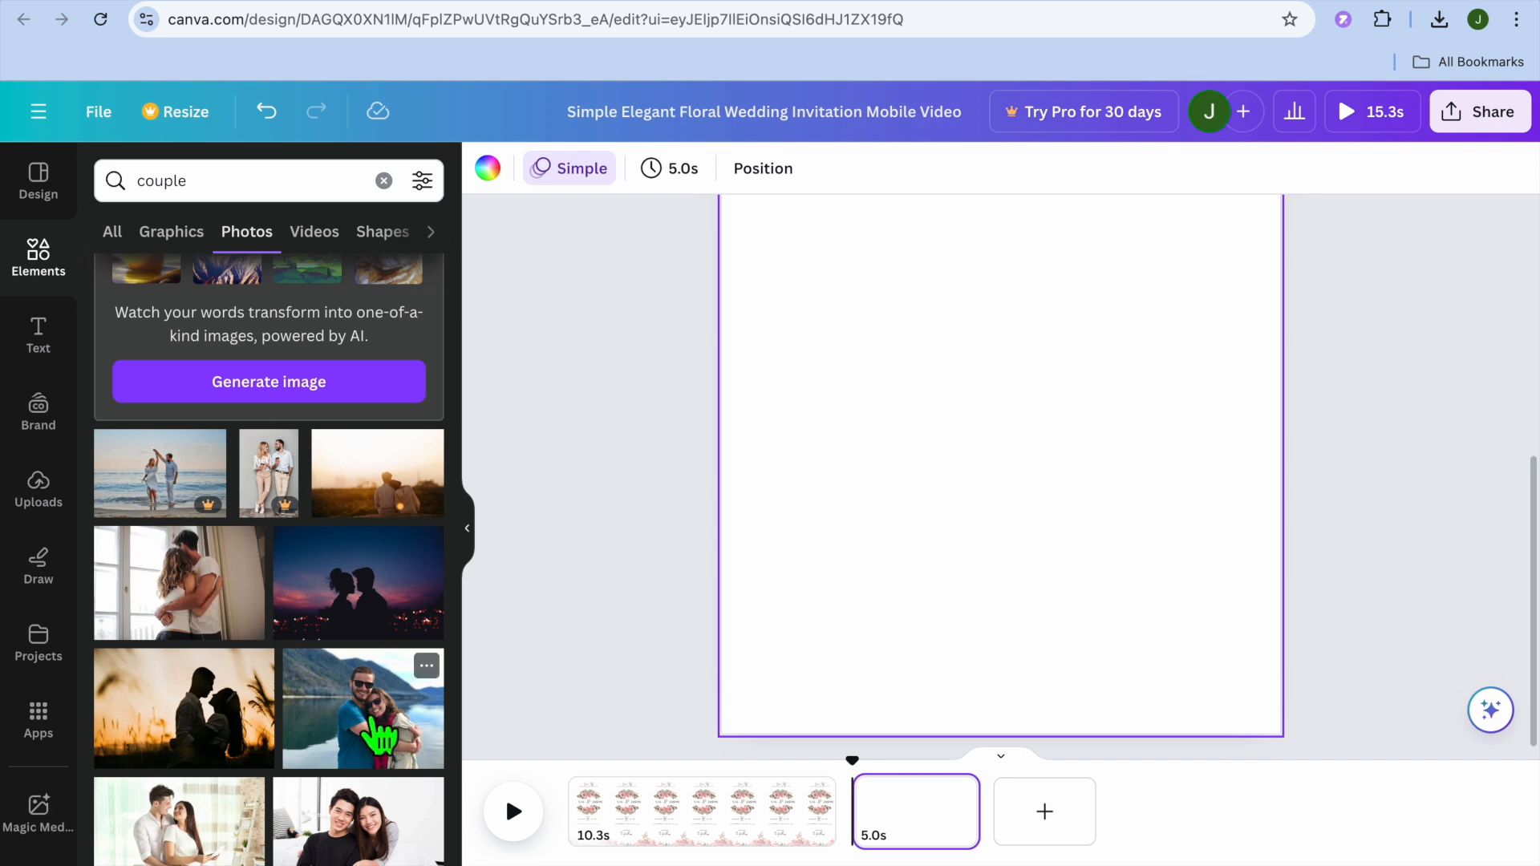
{"action": "left_click_drag", "start_coordinate": [377, 734], "coordinate": [915, 433]}
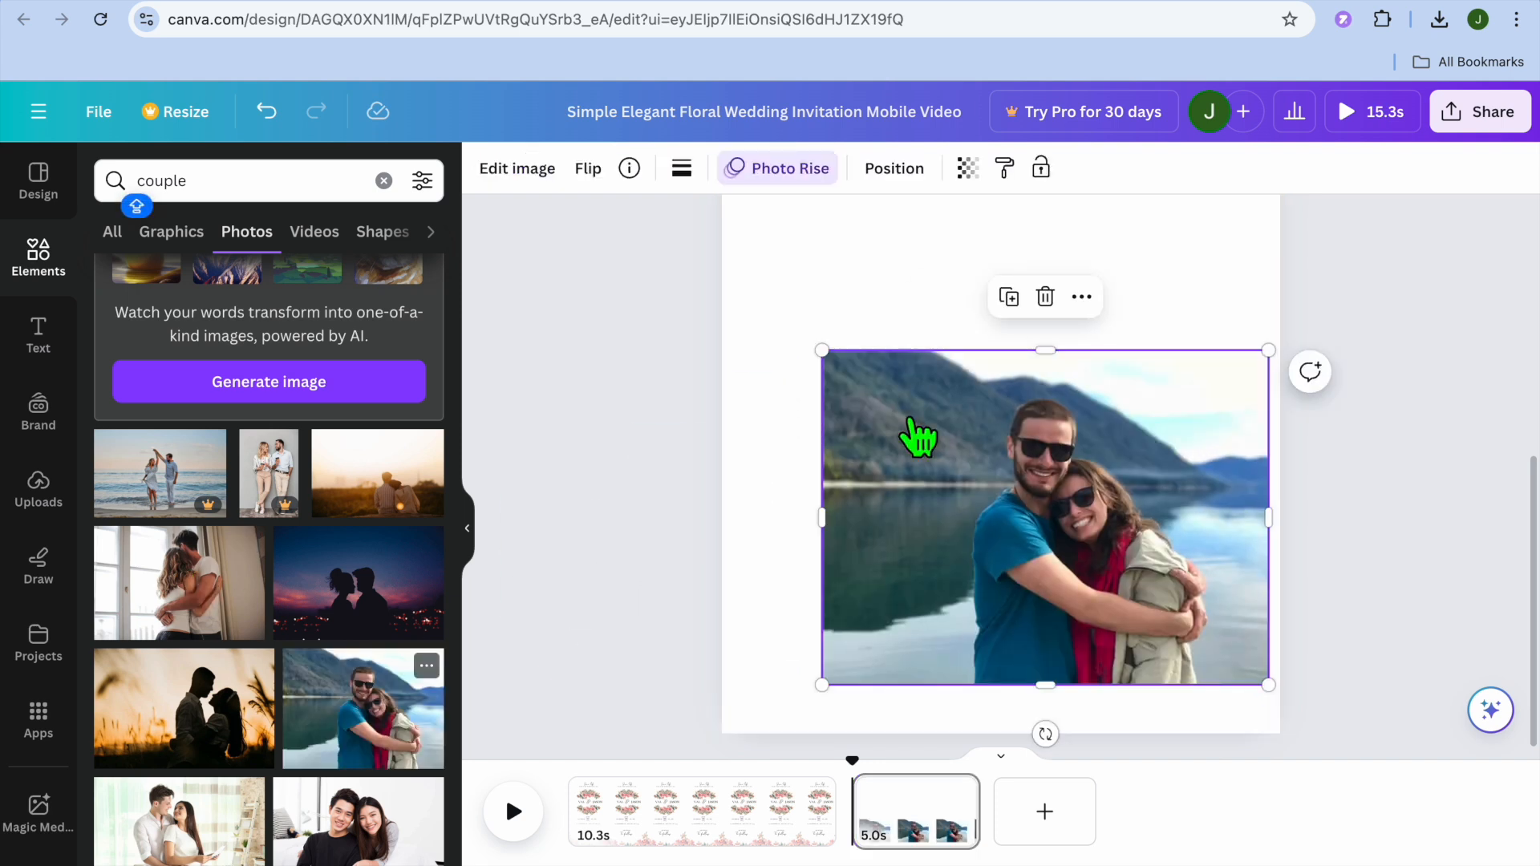
- Set the placed couple photo as the background of the second page
{"action": "left_click", "coordinate": [1082, 298]}
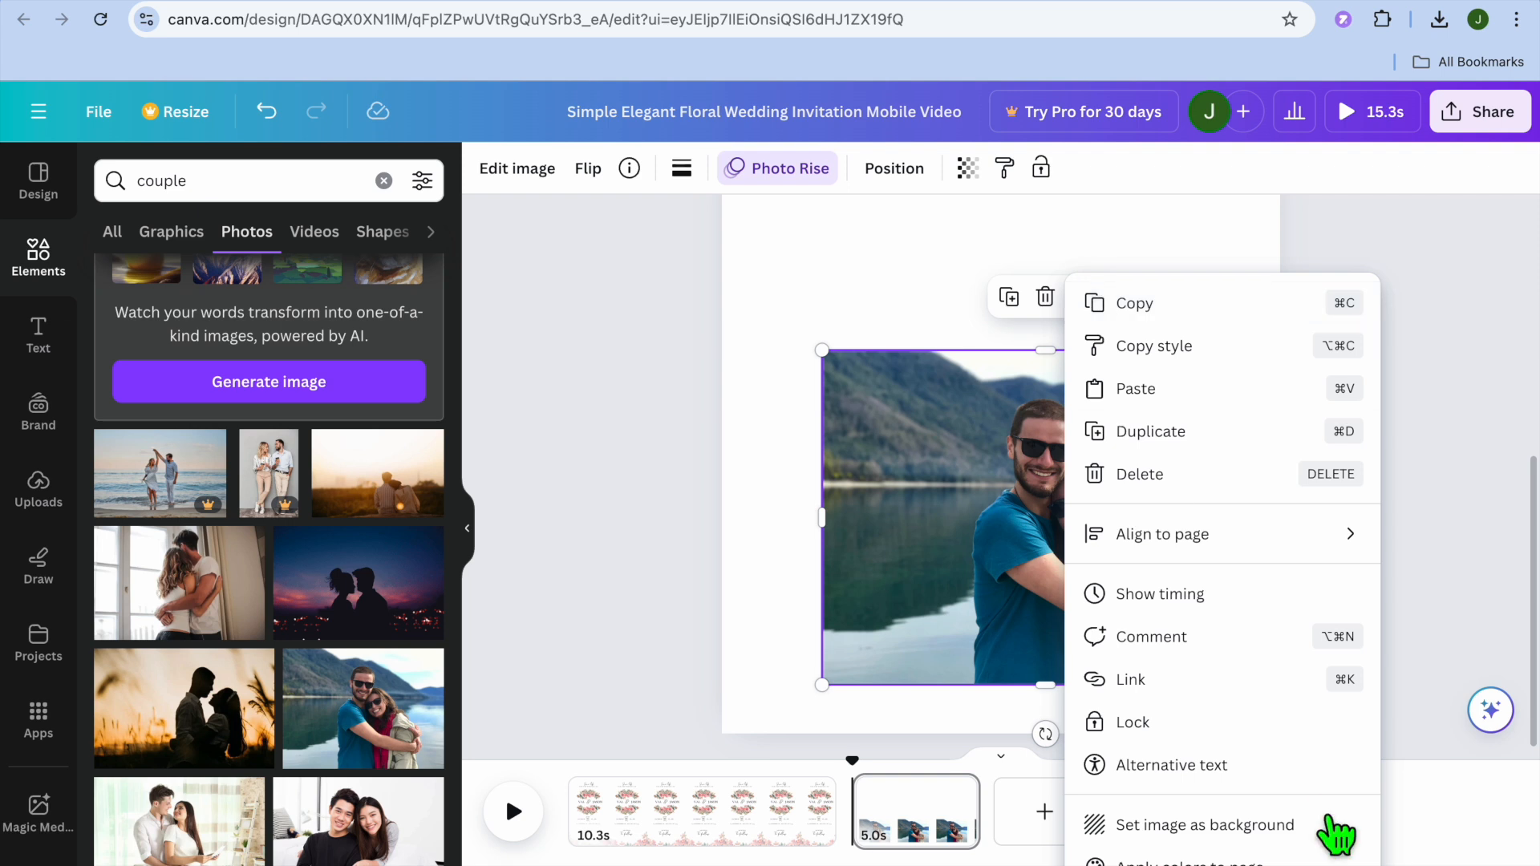
{"action": "left_click", "coordinate": [1275, 828]}
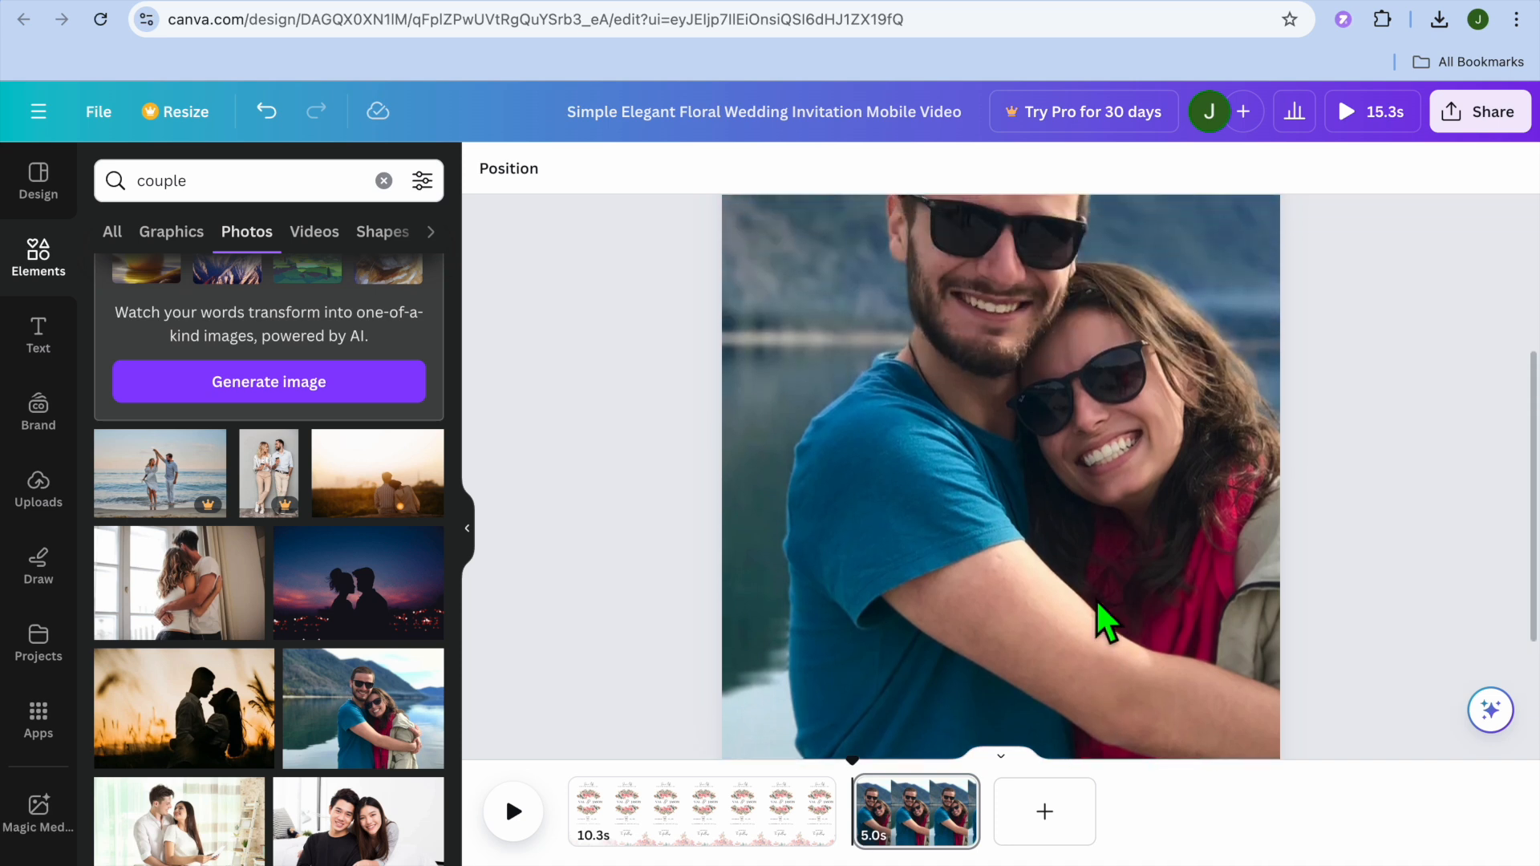
- Detach the couple photo from the background of the second page
{"action": "left_click", "coordinate": [985, 459]}
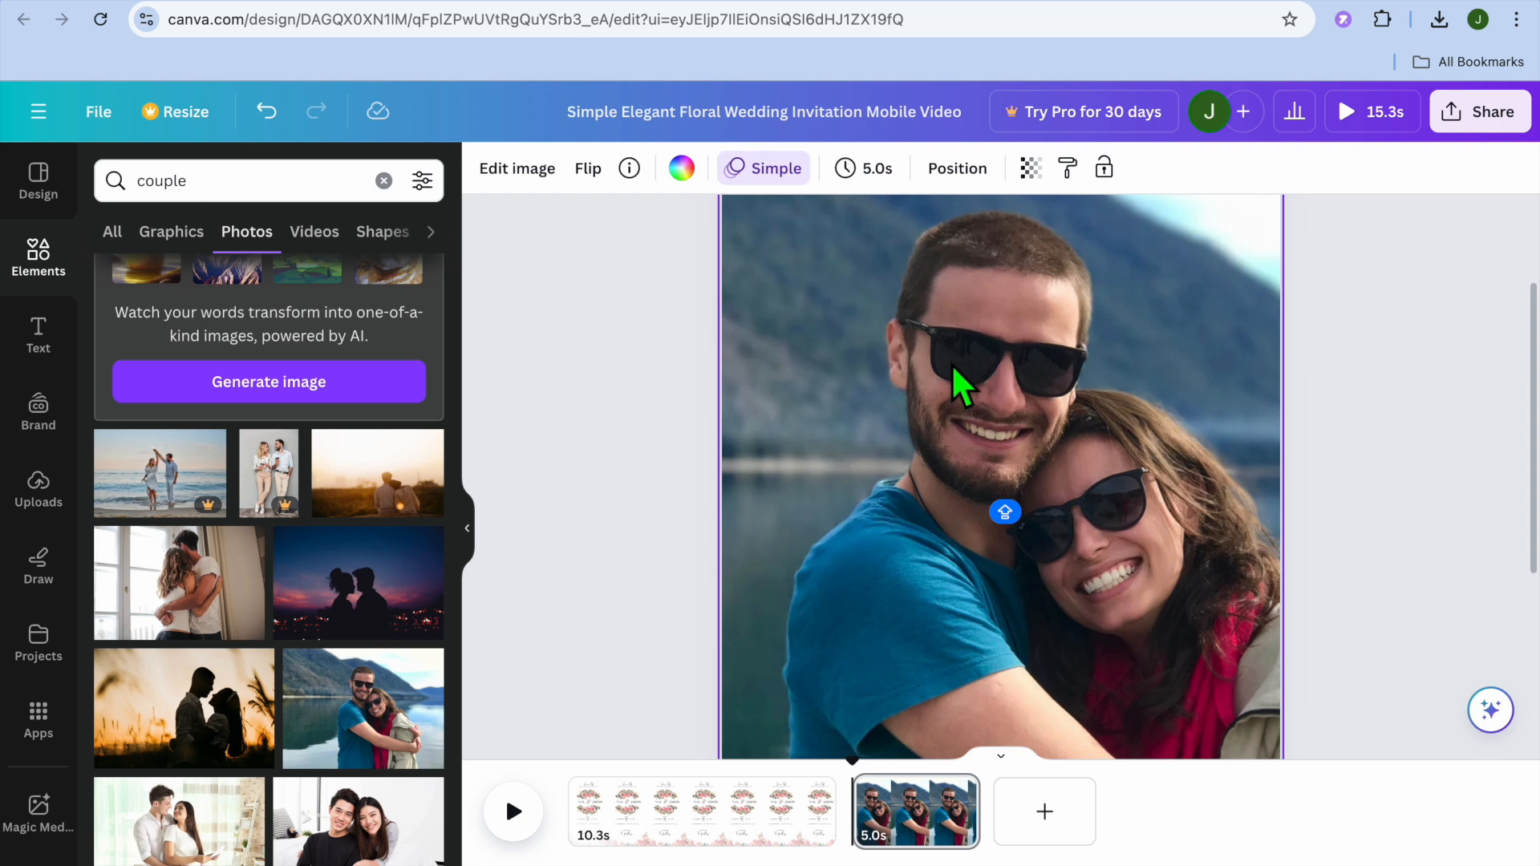
{"action": "scroll", "coordinate": [951, 364], "scroll_direction": "down", "scroll_amount": 4}
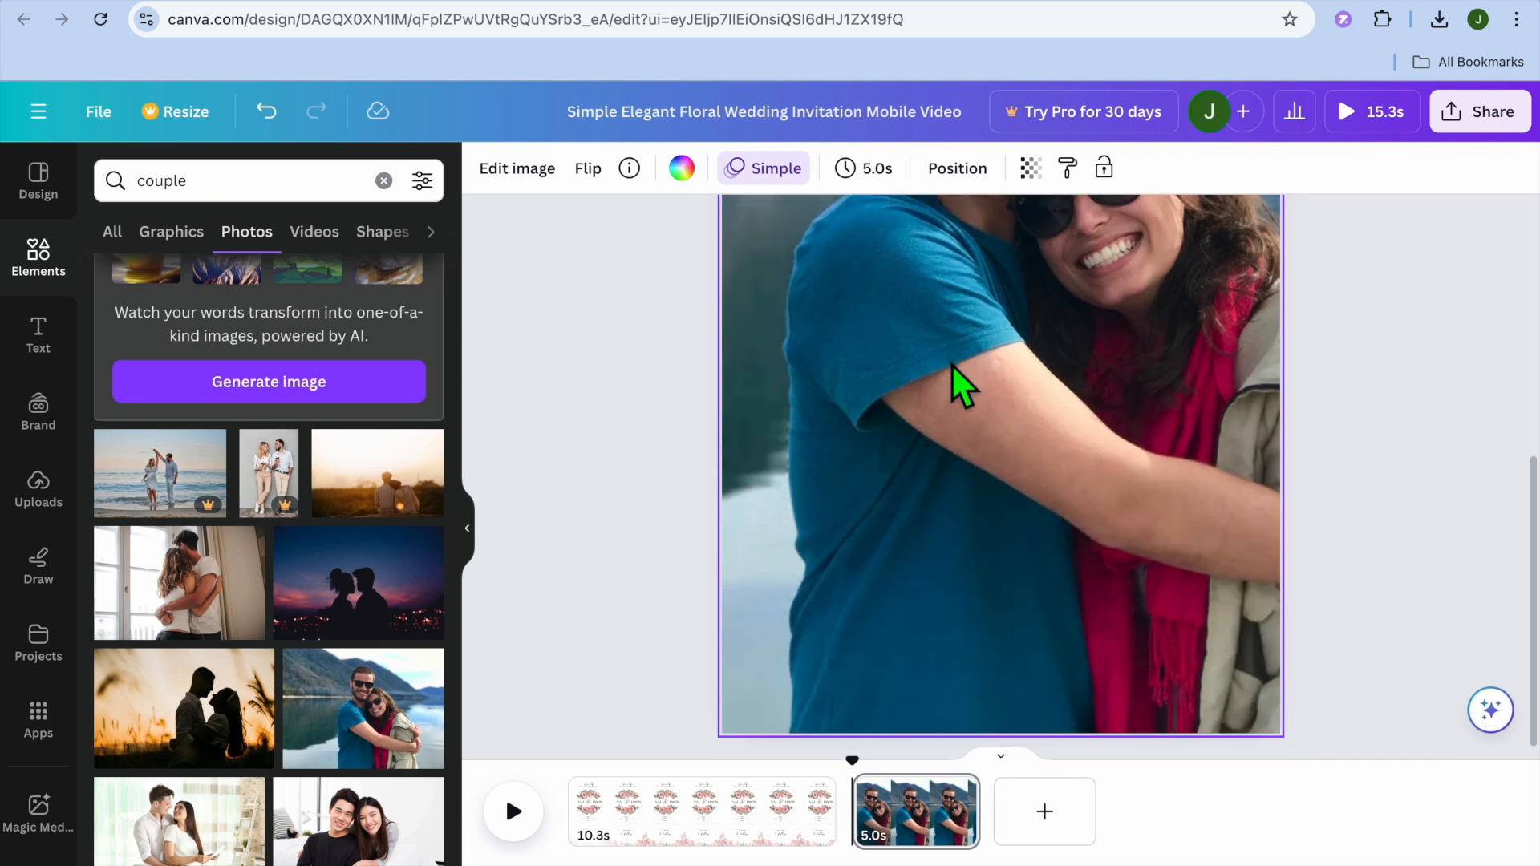
{"action": "scroll", "coordinate": [952, 363], "scroll_direction": "up", "scroll_amount": 6}
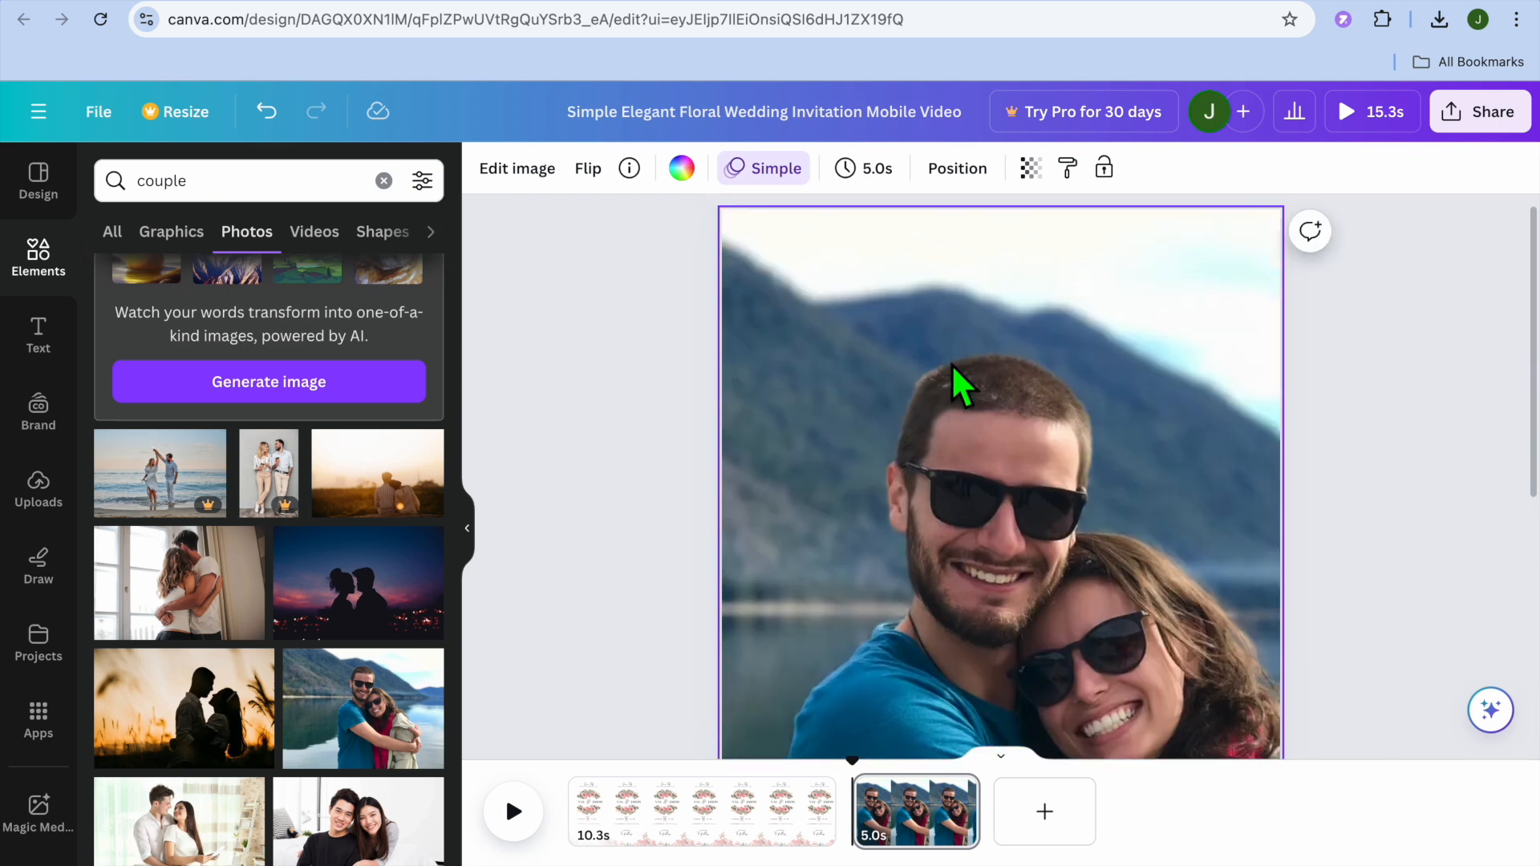
{"action": "left_click", "coordinate": [1019, 263]}
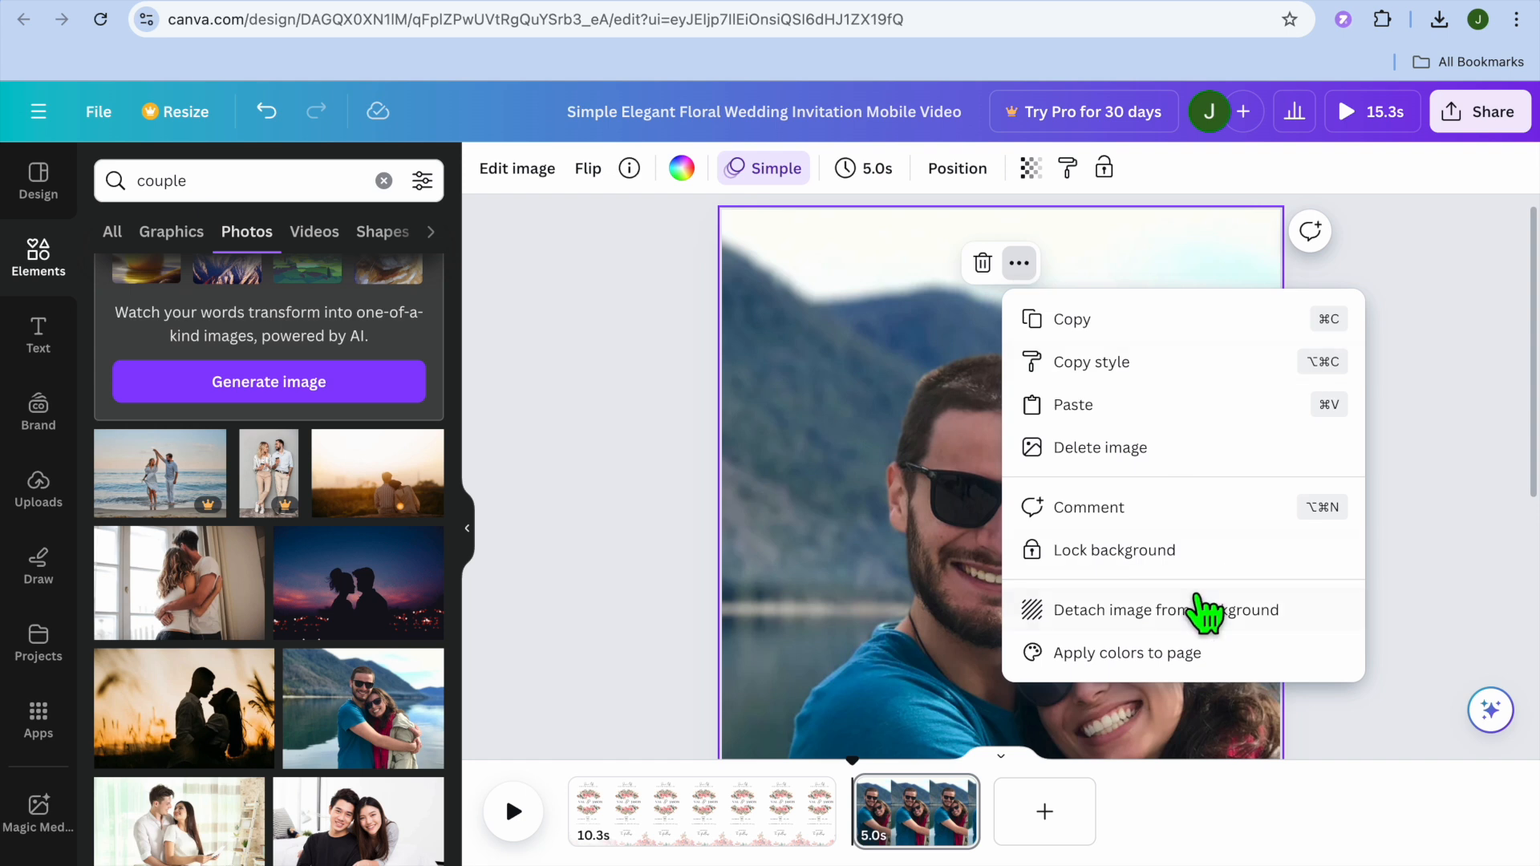
{"action": "left_click", "coordinate": [1090, 614]}
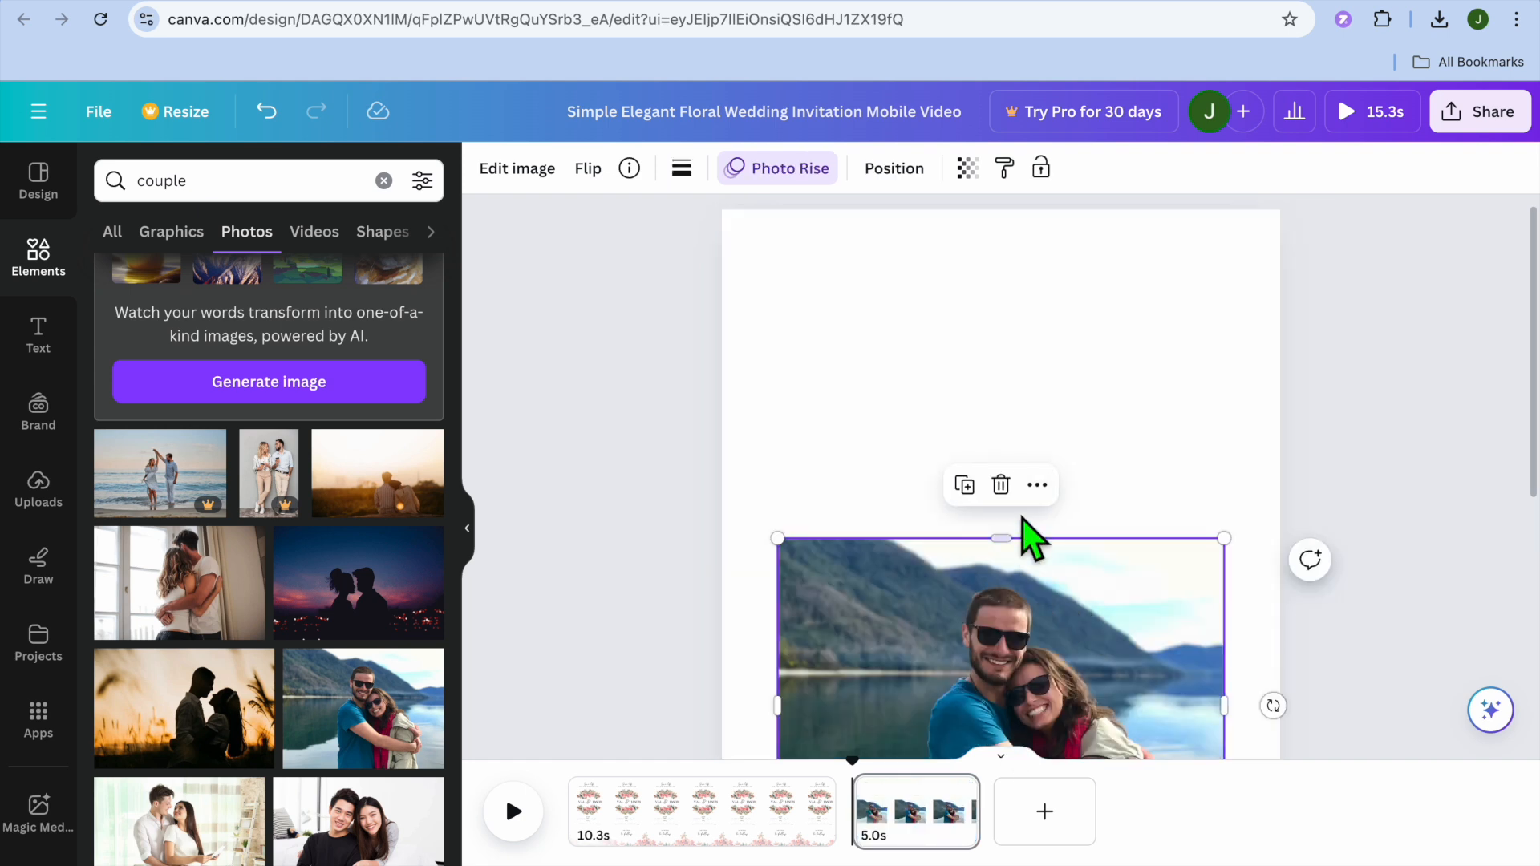
- Set the second page's background to the pale blue-grey shade from the couple photo's colors
{"action": "left_click", "coordinate": [872, 367]}
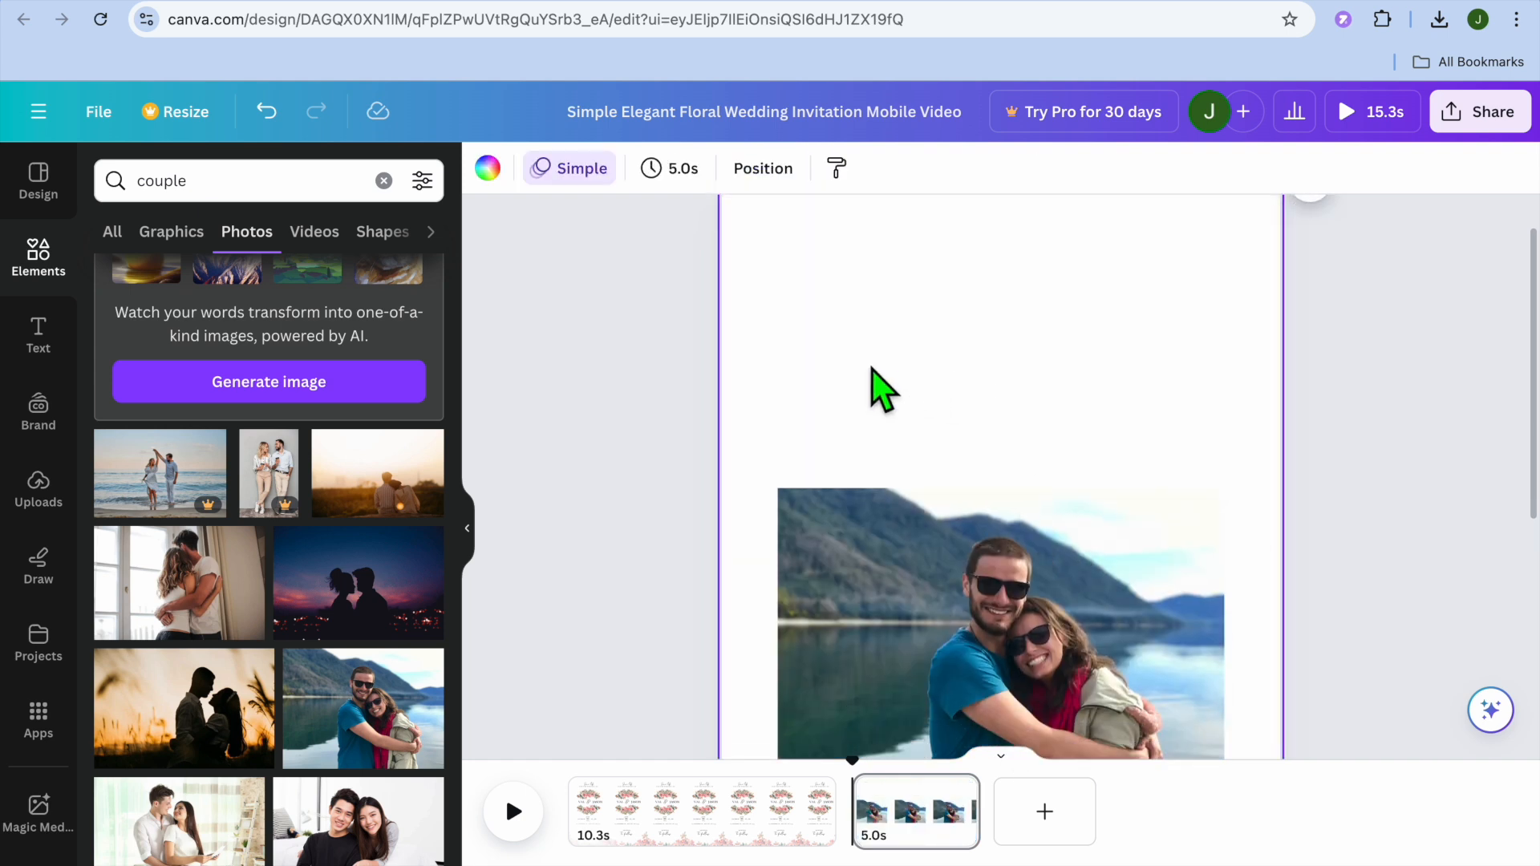
{"action": "scroll", "coordinate": [871, 368], "scroll_direction": "down", "scroll_amount": 4}
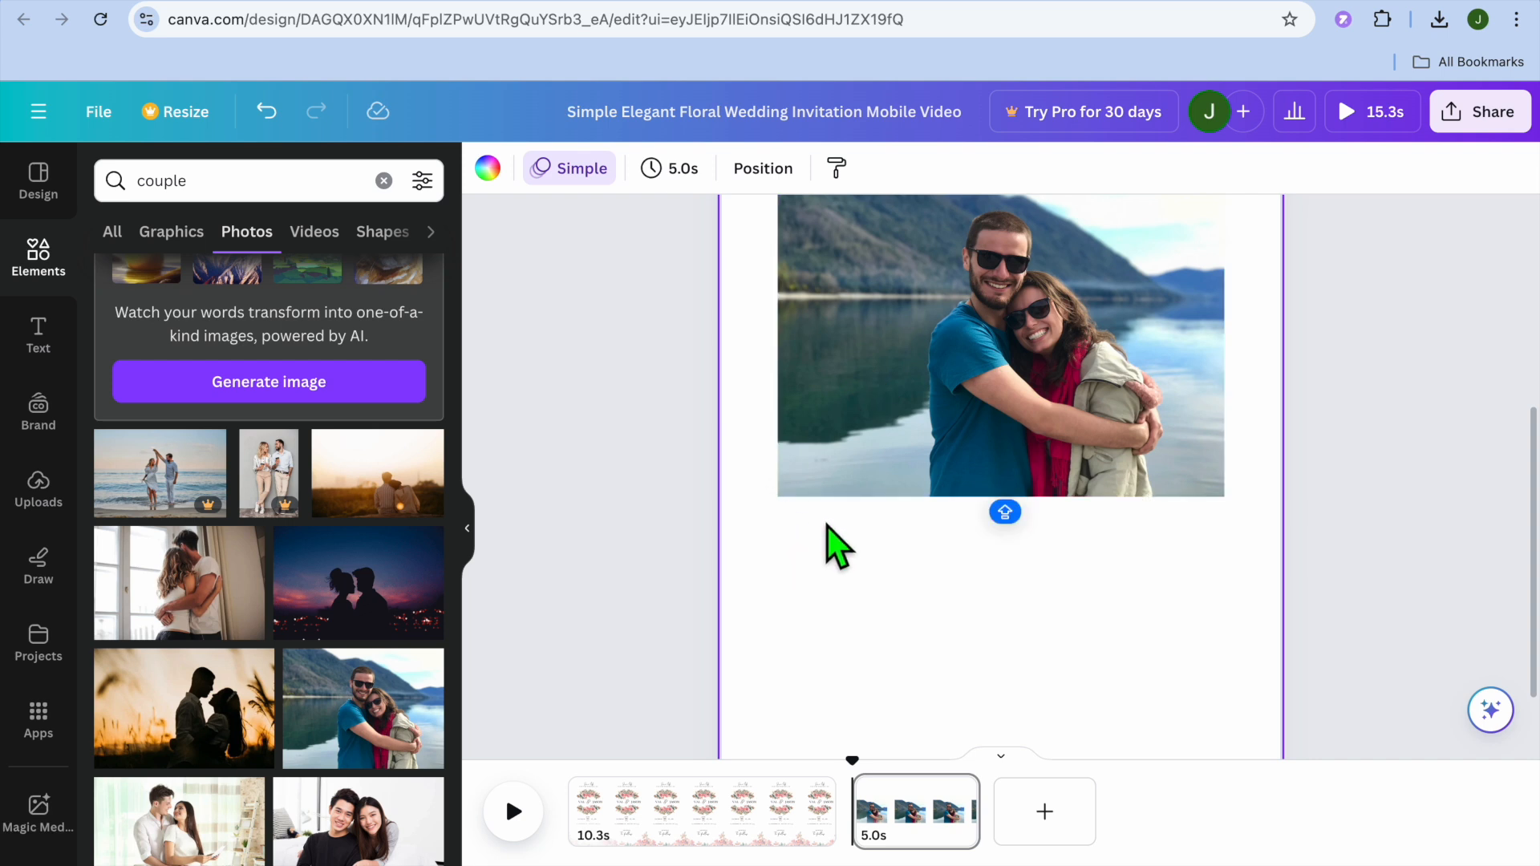
{"action": "scroll", "coordinate": [842, 514], "scroll_direction": "up", "scroll_amount": 1}
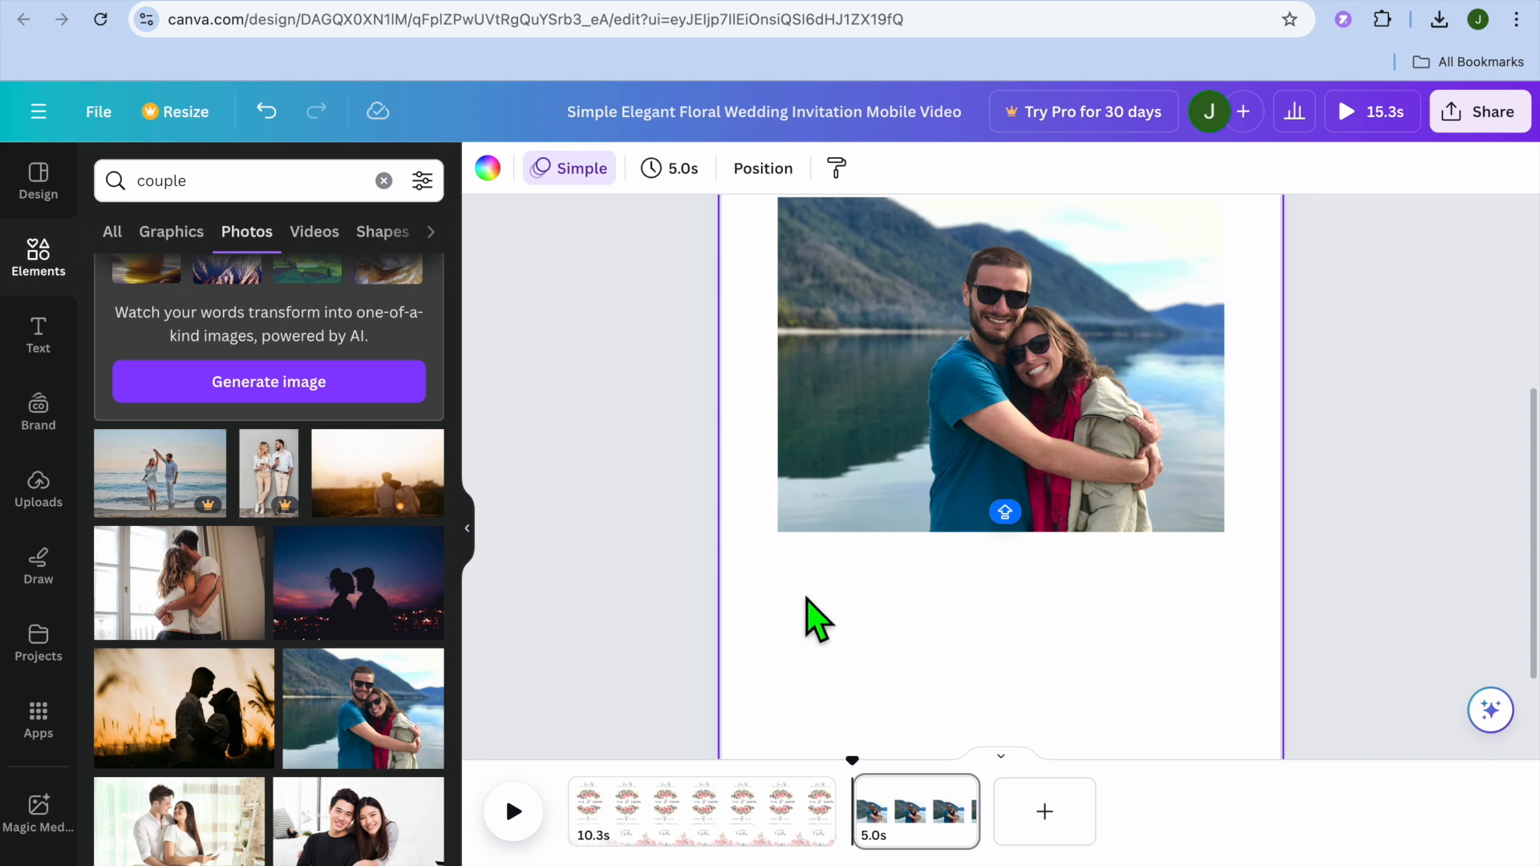
{"action": "left_click", "coordinate": [489, 169]}
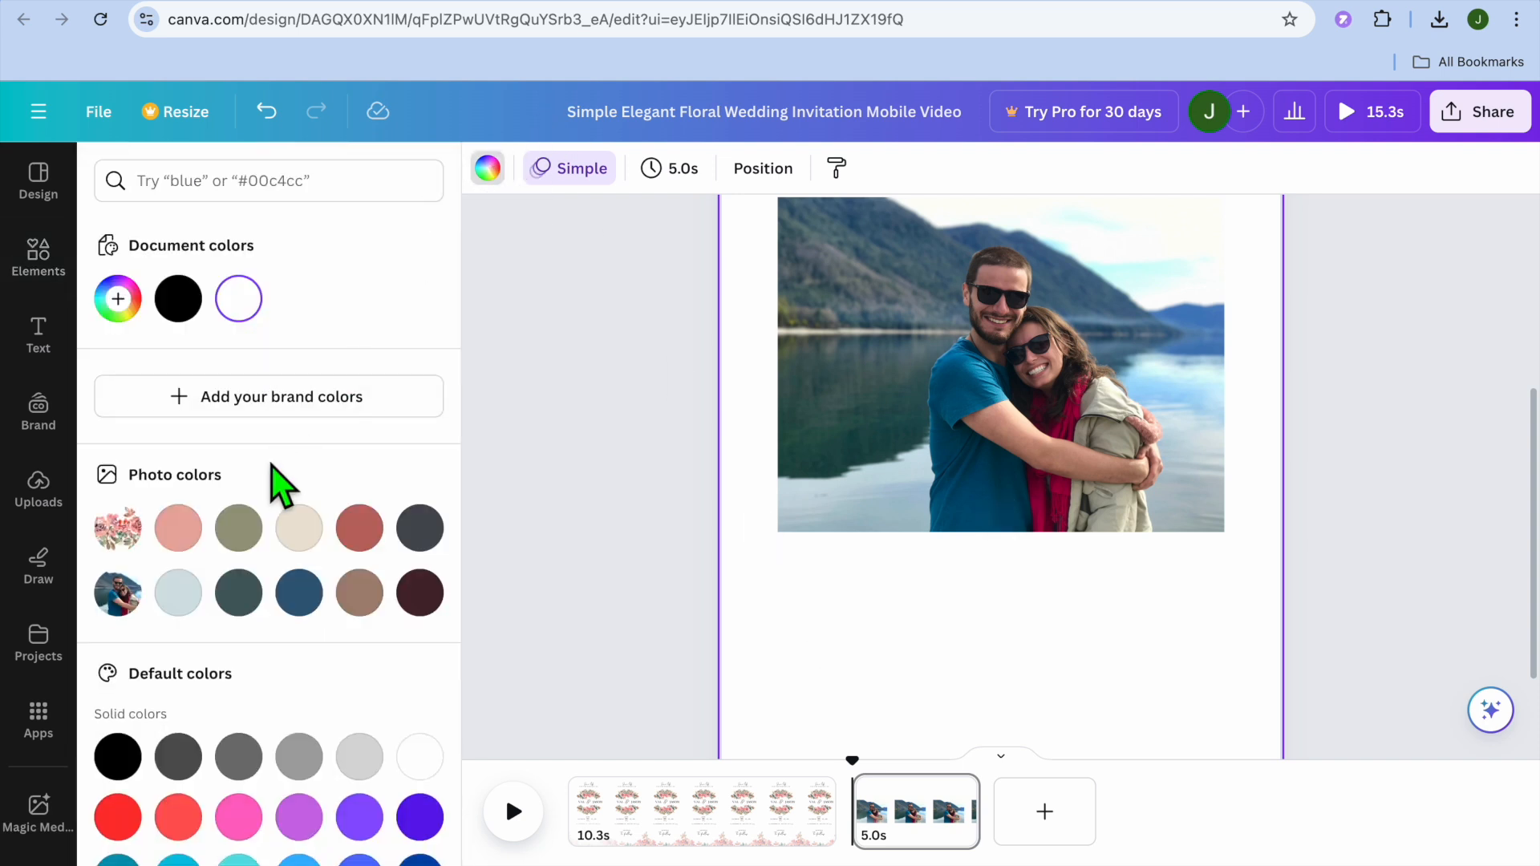
{"action": "scroll", "coordinate": [273, 465], "scroll_direction": "down", "scroll_amount": 1}
{"action": "left_click", "coordinate": [179, 536]}
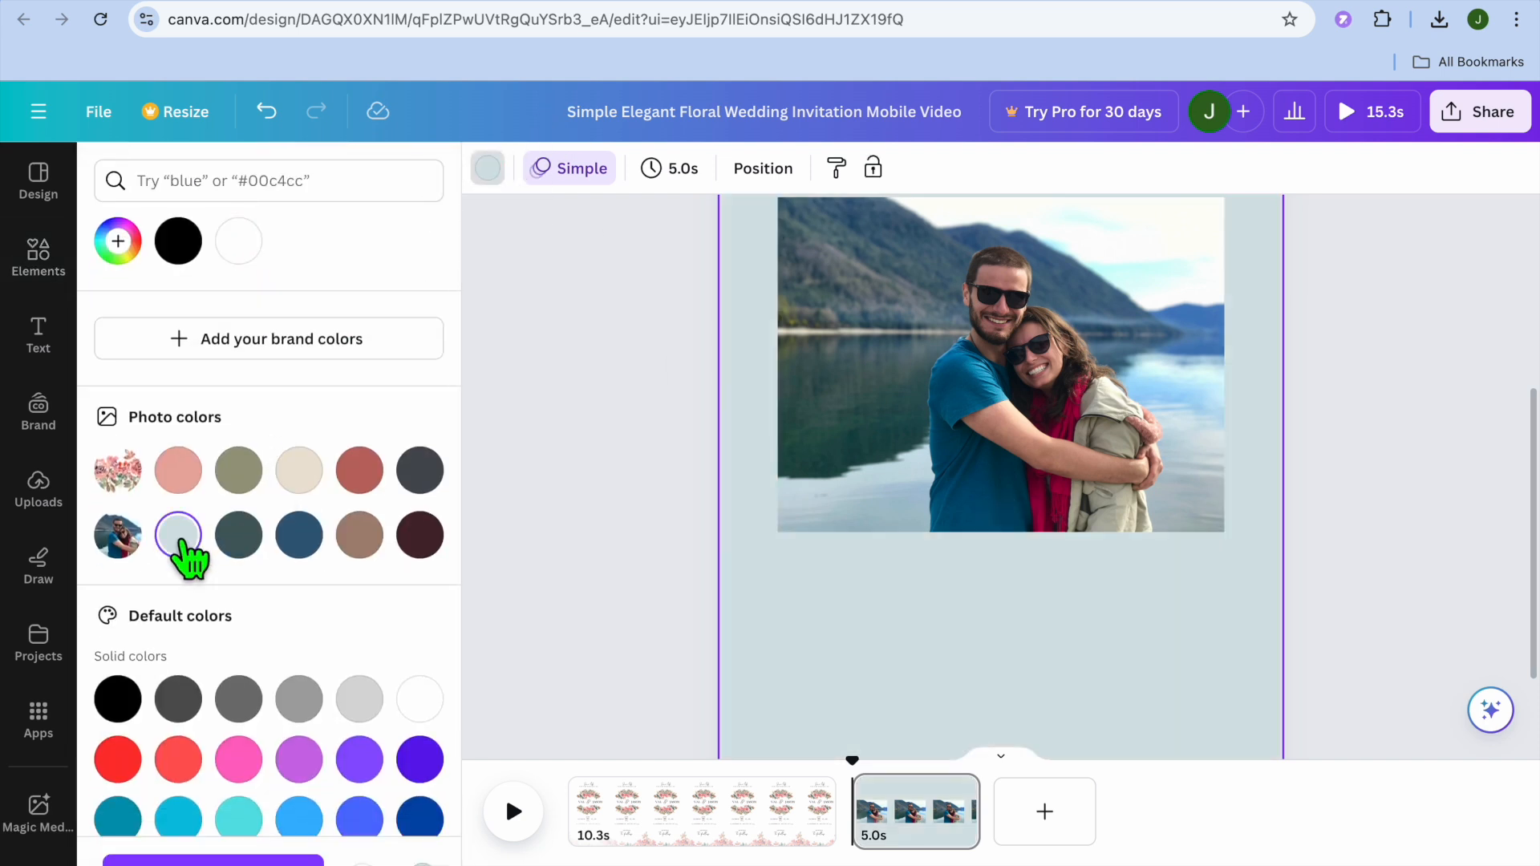
- Open the couple photo's animation options and play back its current Photo Rise animation
{"action": "left_click", "coordinate": [941, 446]}
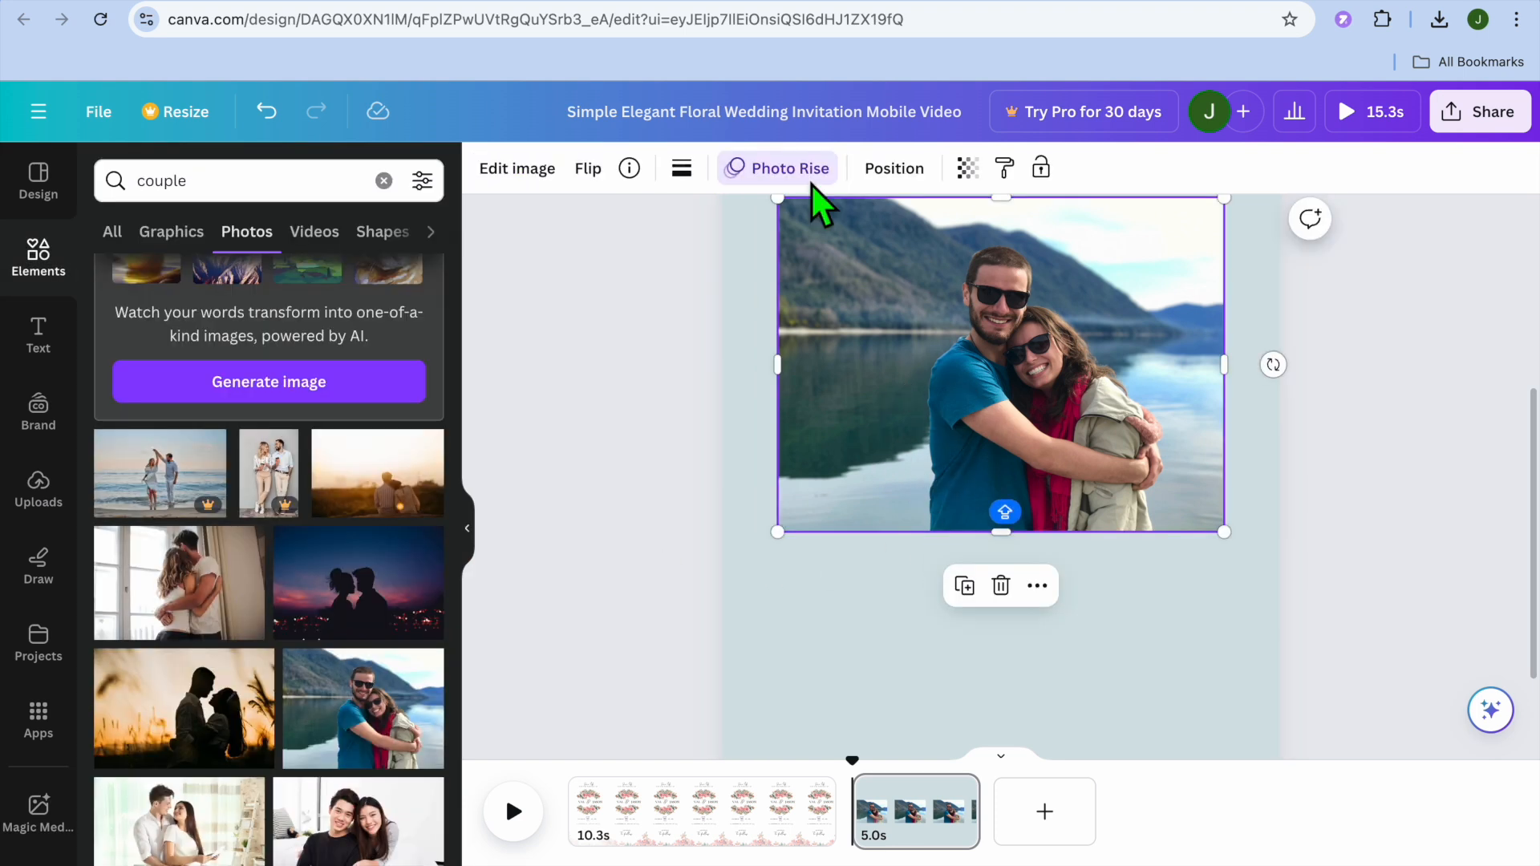
{"action": "left_click", "coordinate": [761, 180]}
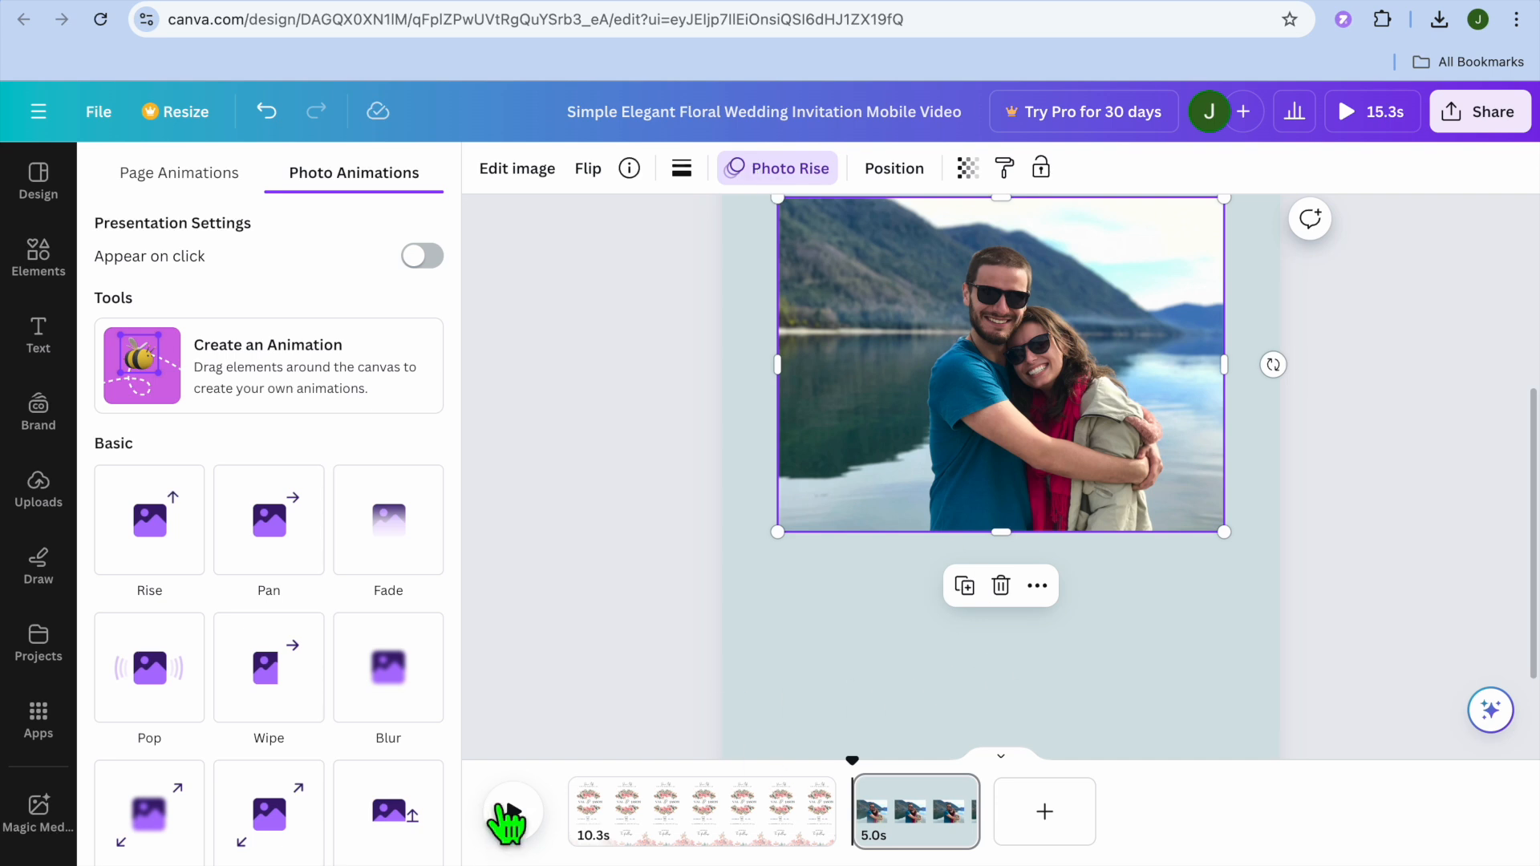
{"action": "left_click", "coordinate": [513, 812]}
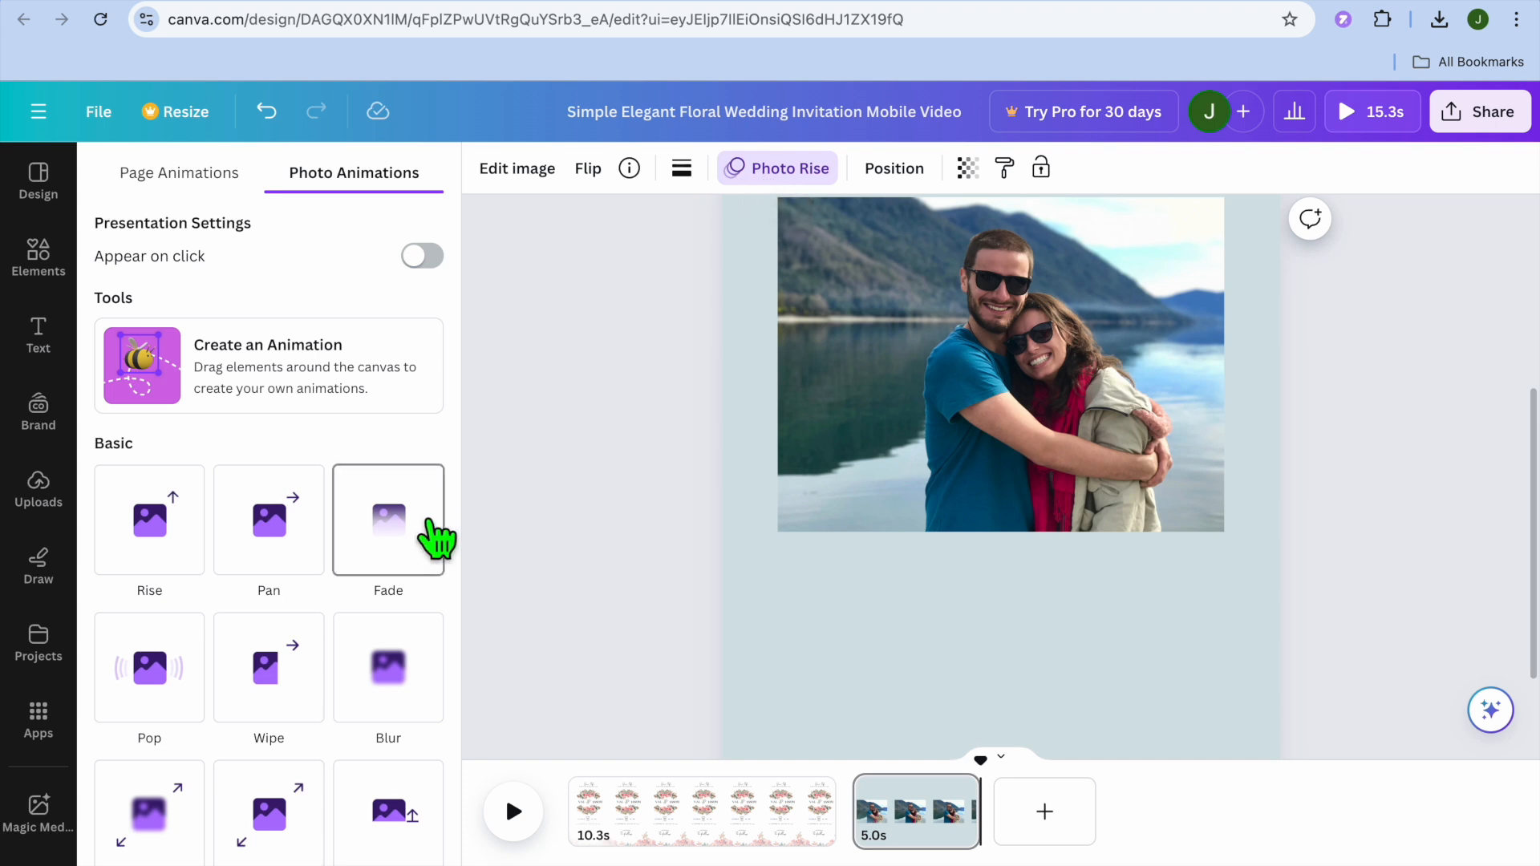
- Try the Neon and Scrapbook animations on the couple photo
{"action": "scroll", "coordinate": [437, 532], "scroll_direction": "down", "scroll_amount": 5}
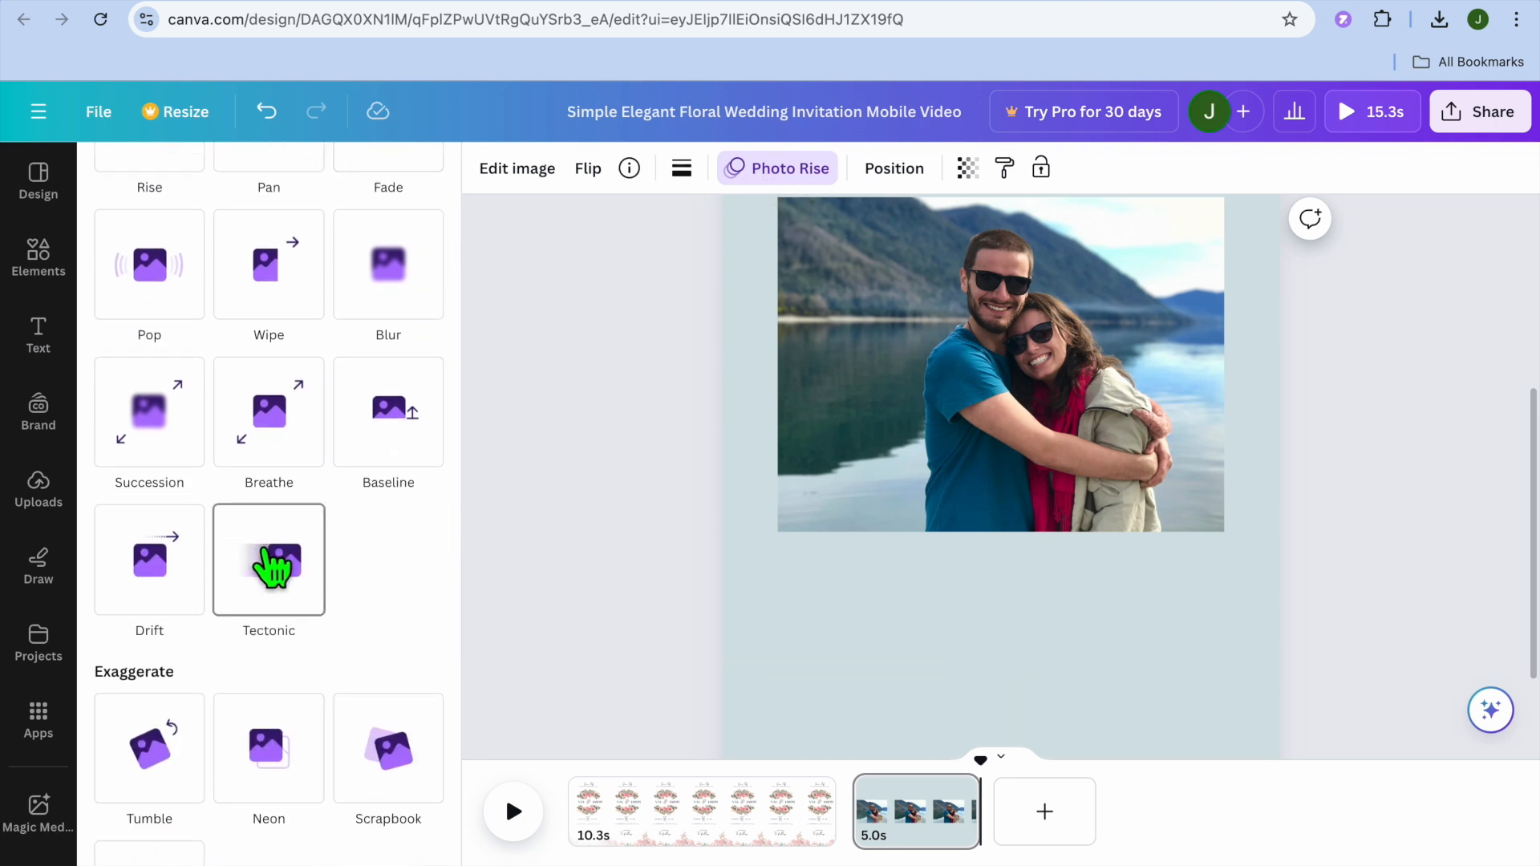
{"action": "scroll", "coordinate": [232, 674], "scroll_direction": "down", "scroll_amount": 1}
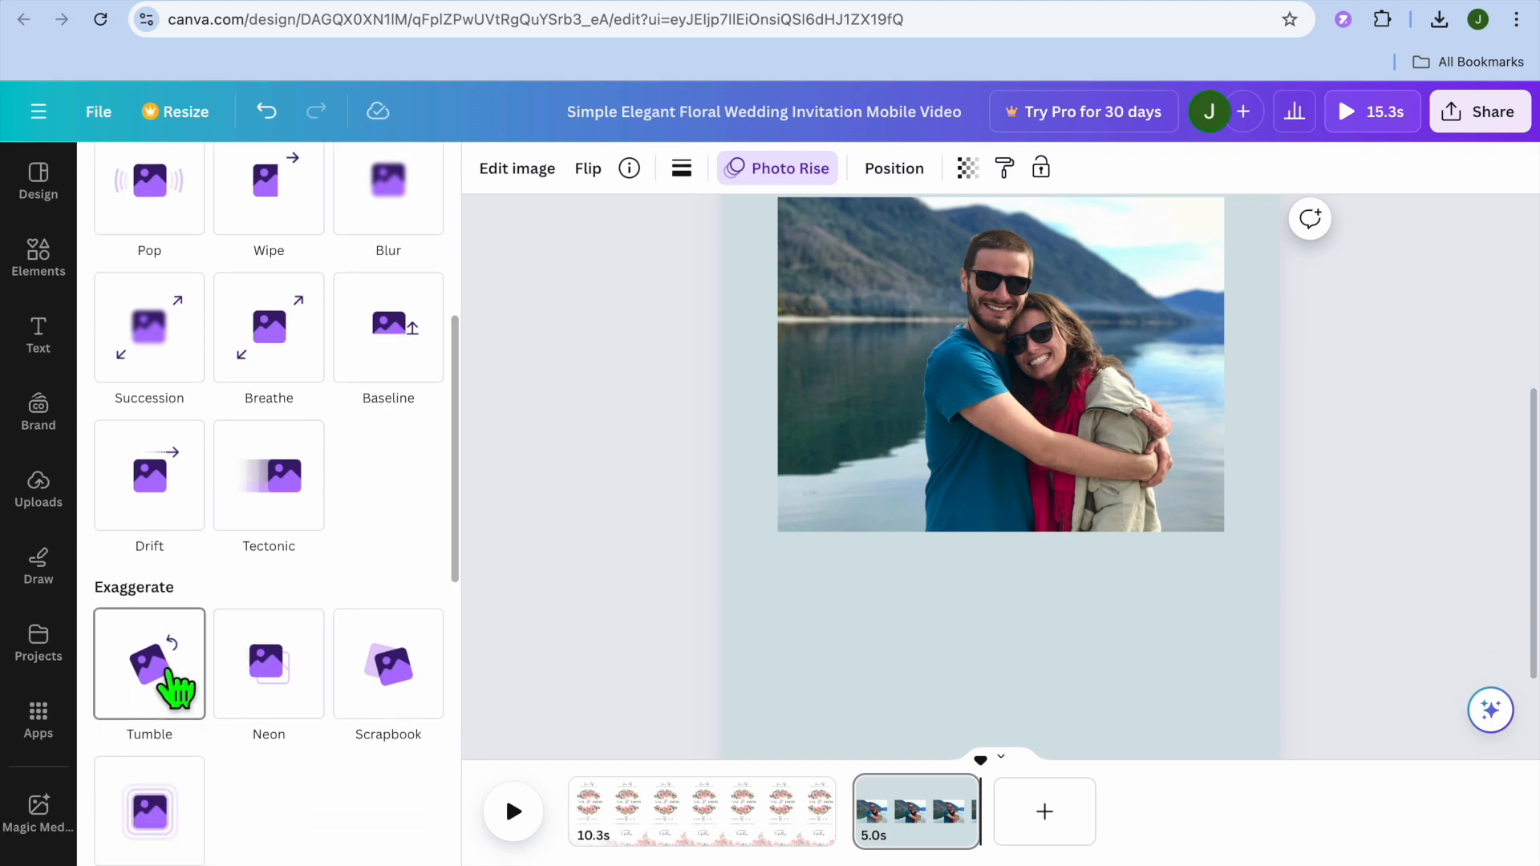
{"action": "left_click", "coordinate": [274, 686]}
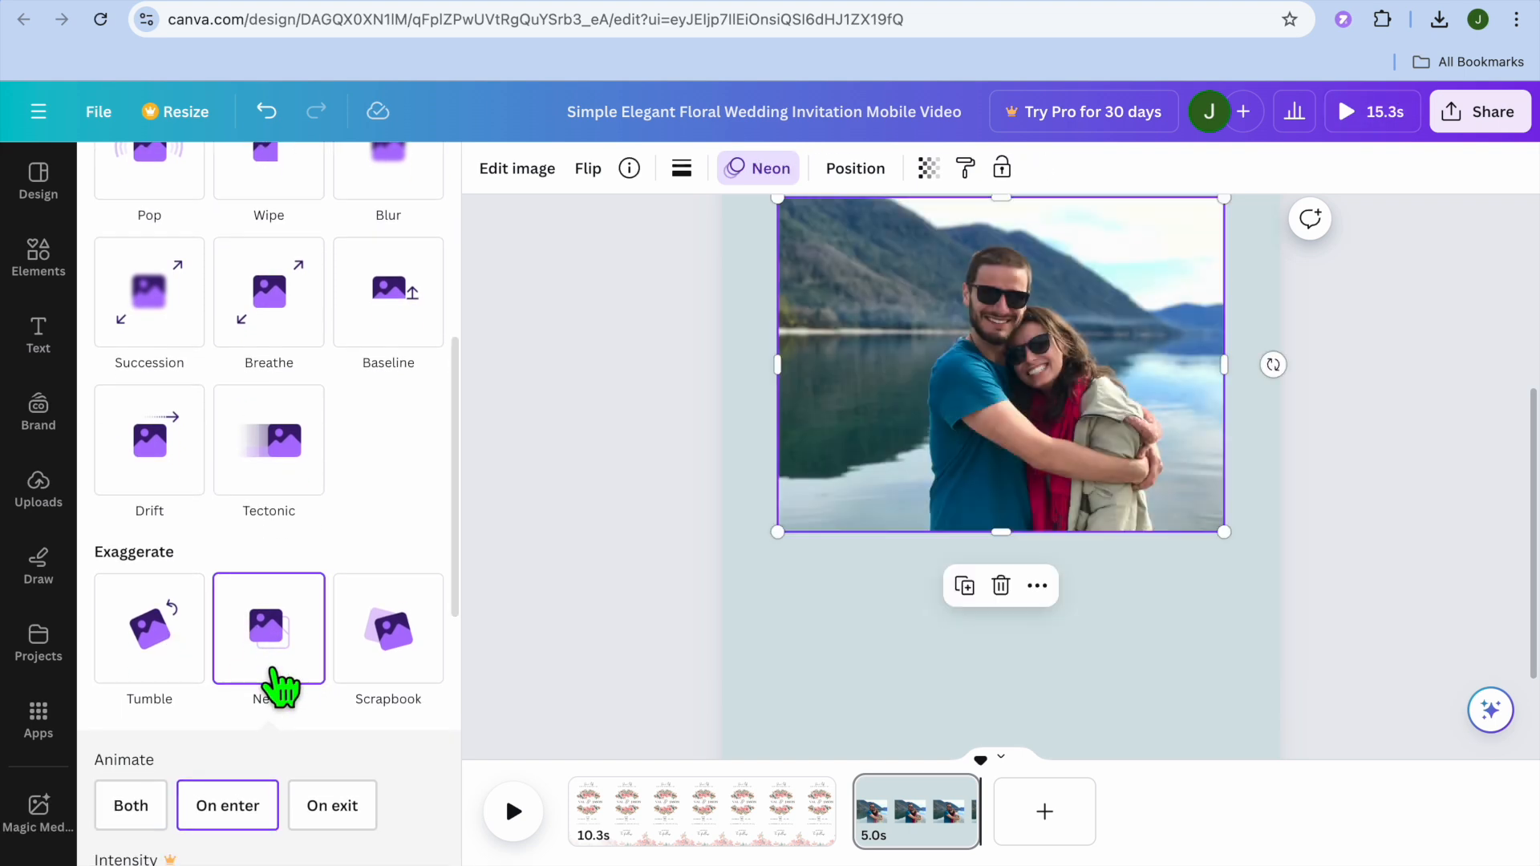
{"action": "left_click", "coordinate": [388, 661]}
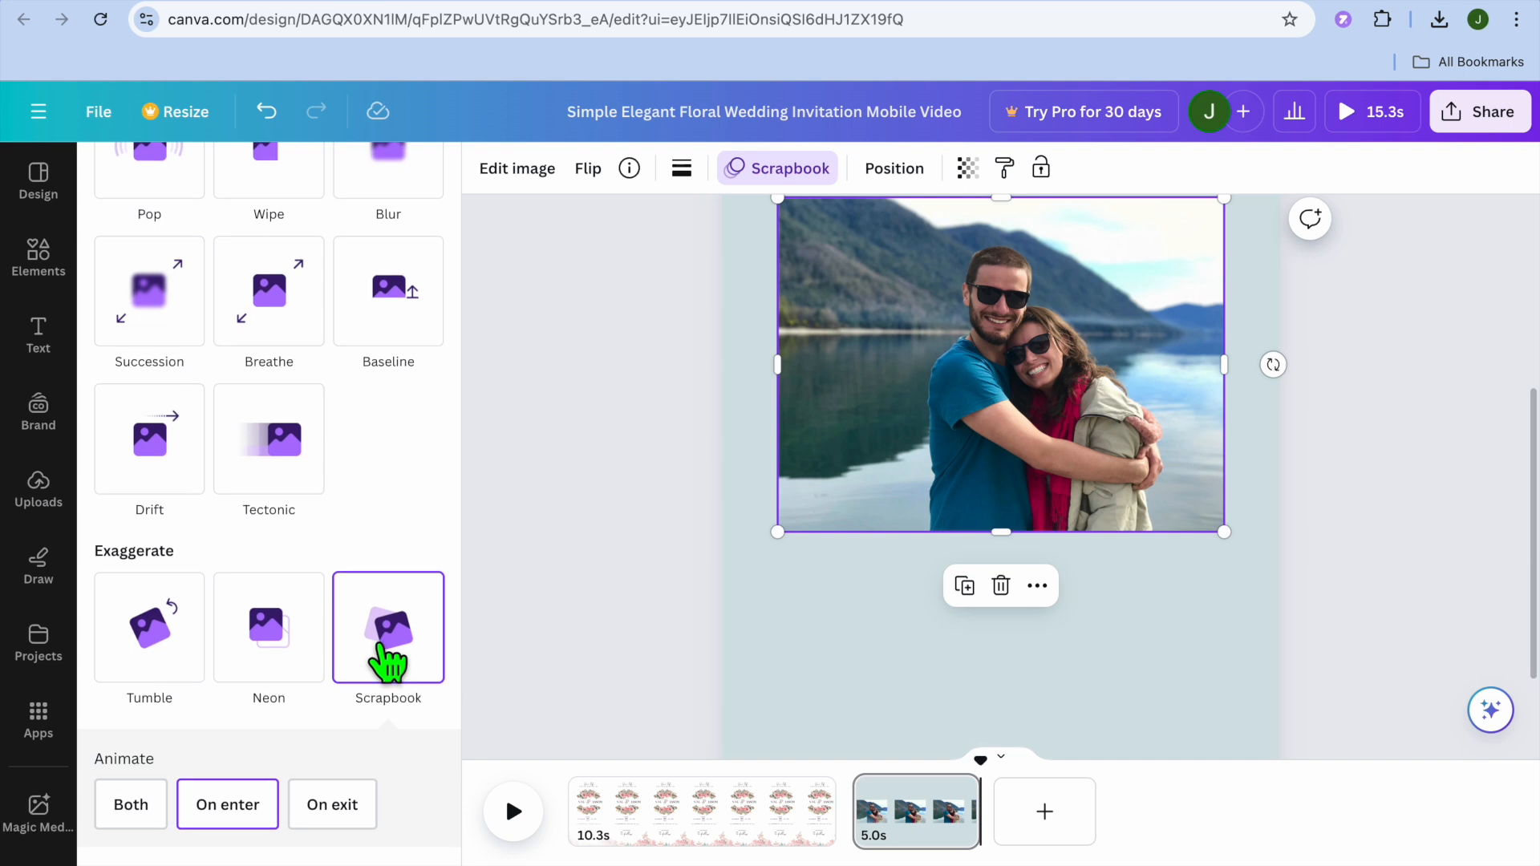
- Look through the remaining photo animations and apply Breathe to the couple photo
{"action": "scroll", "coordinate": [388, 665], "scroll_direction": "down", "scroll_amount": 3}
{"action": "scroll", "coordinate": [293, 722], "scroll_direction": "down", "scroll_amount": 3}
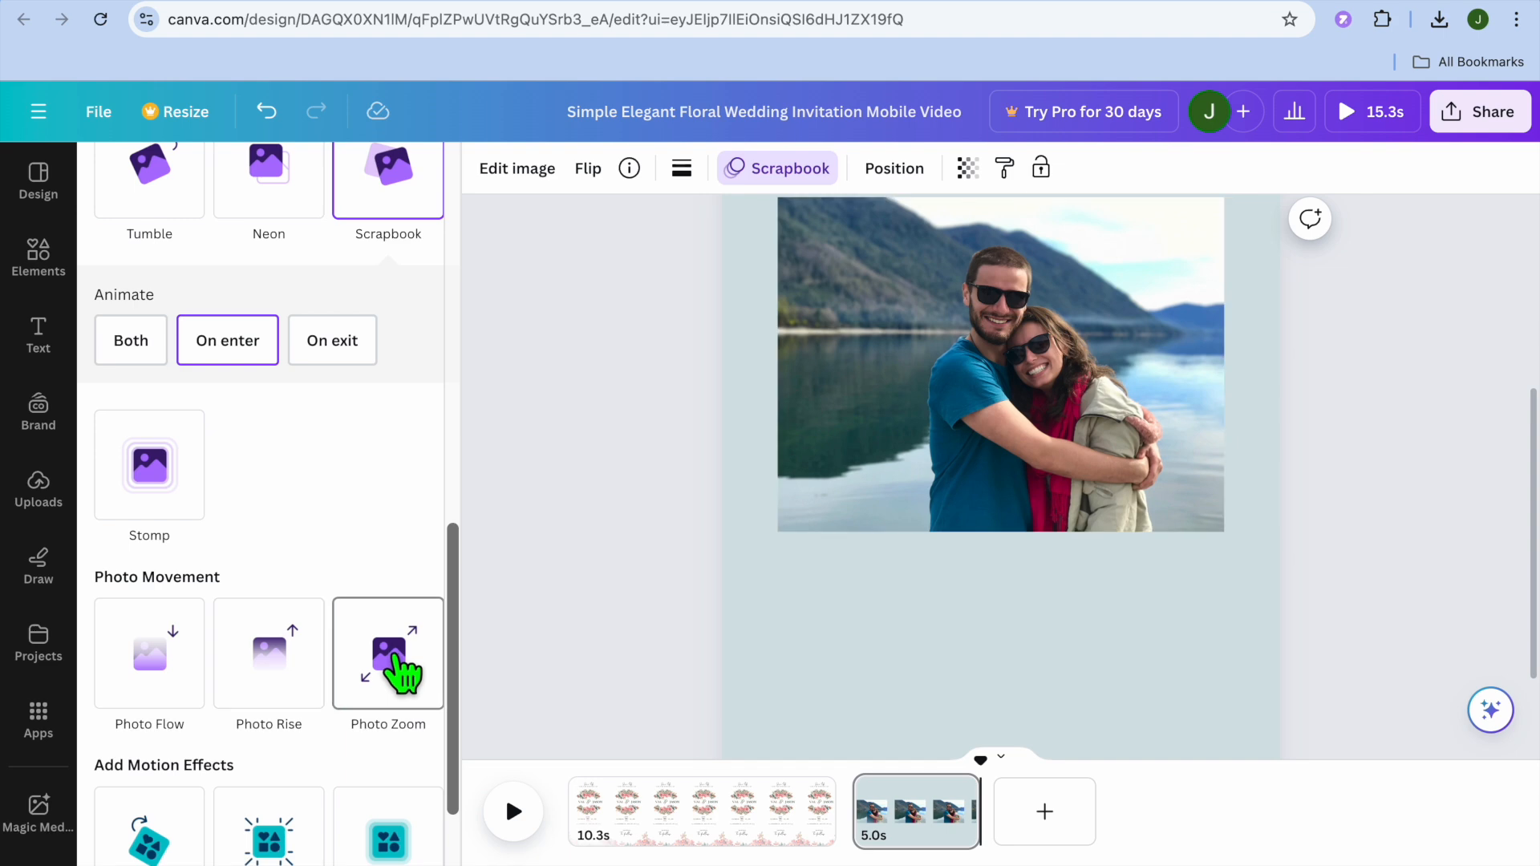
{"action": "scroll", "coordinate": [369, 748], "scroll_direction": "down", "scroll_amount": 3}
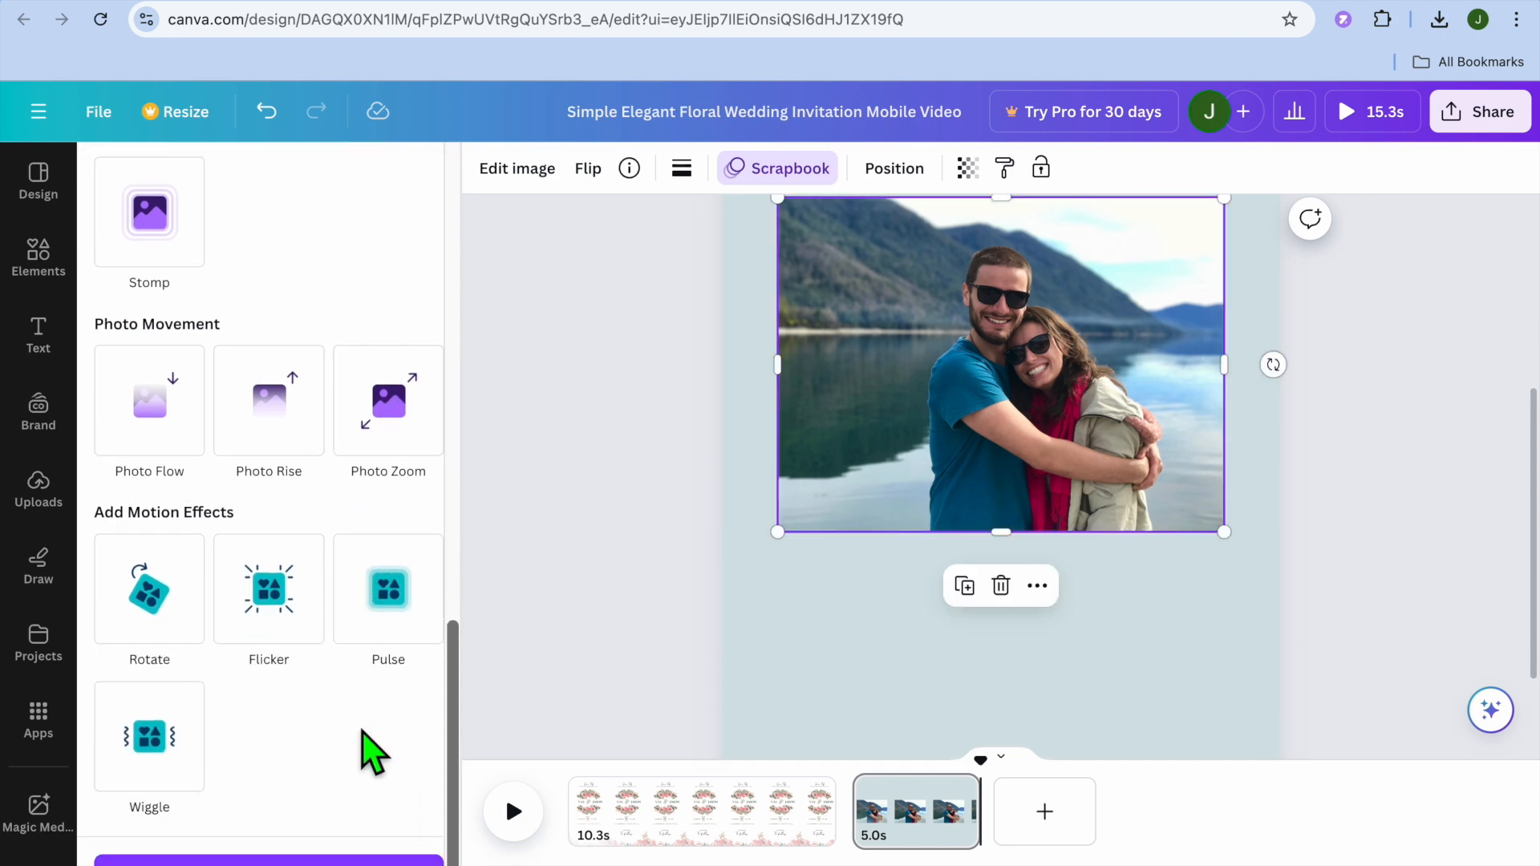
{"action": "scroll", "coordinate": [369, 750], "scroll_direction": "up", "scroll_amount": 10}
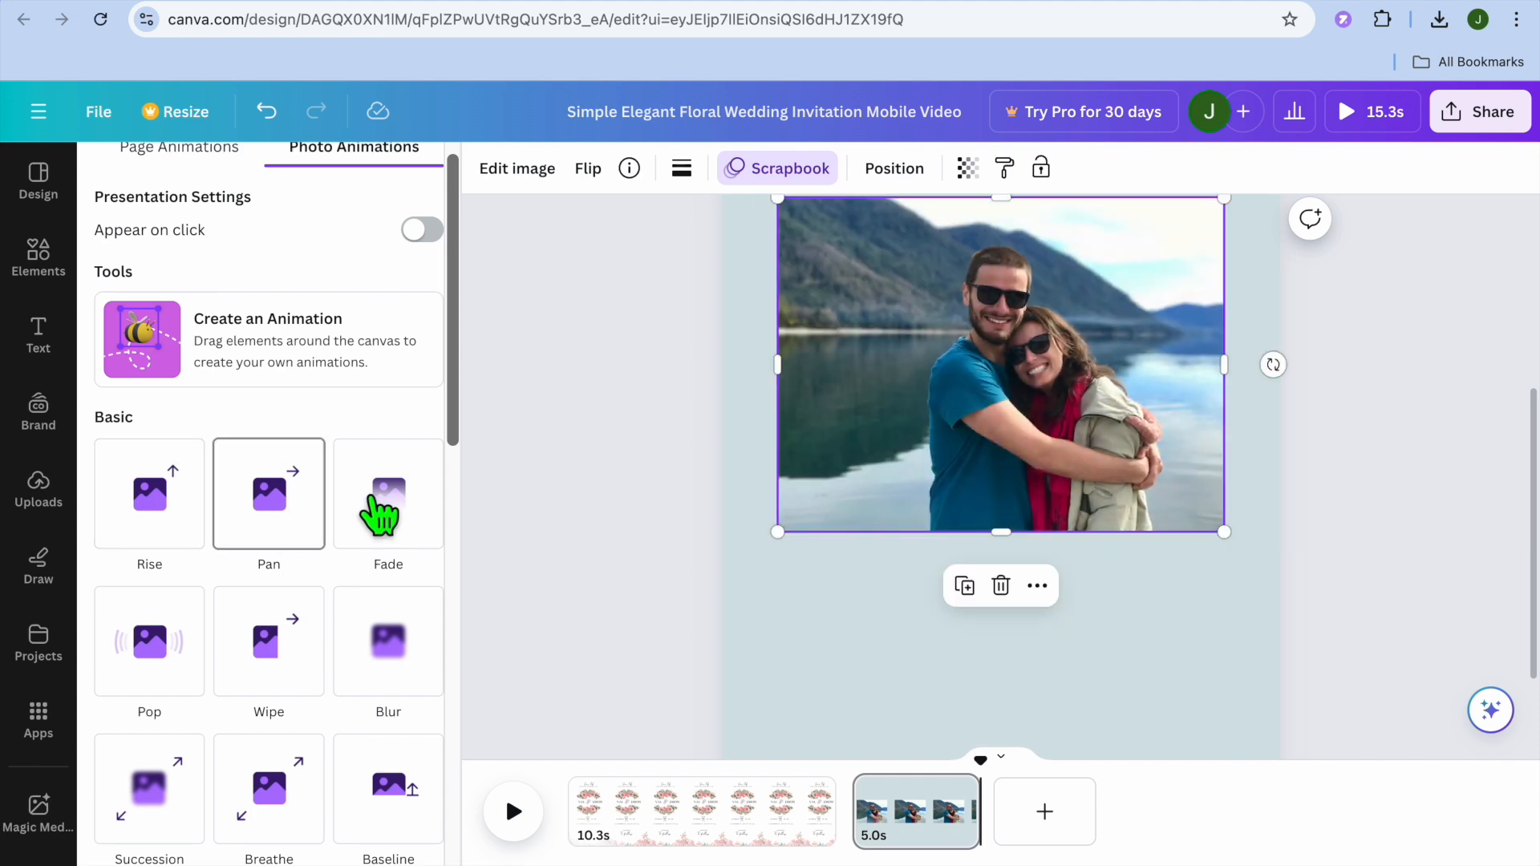
{"action": "scroll", "coordinate": [388, 513], "scroll_direction": "down", "scroll_amount": 5}
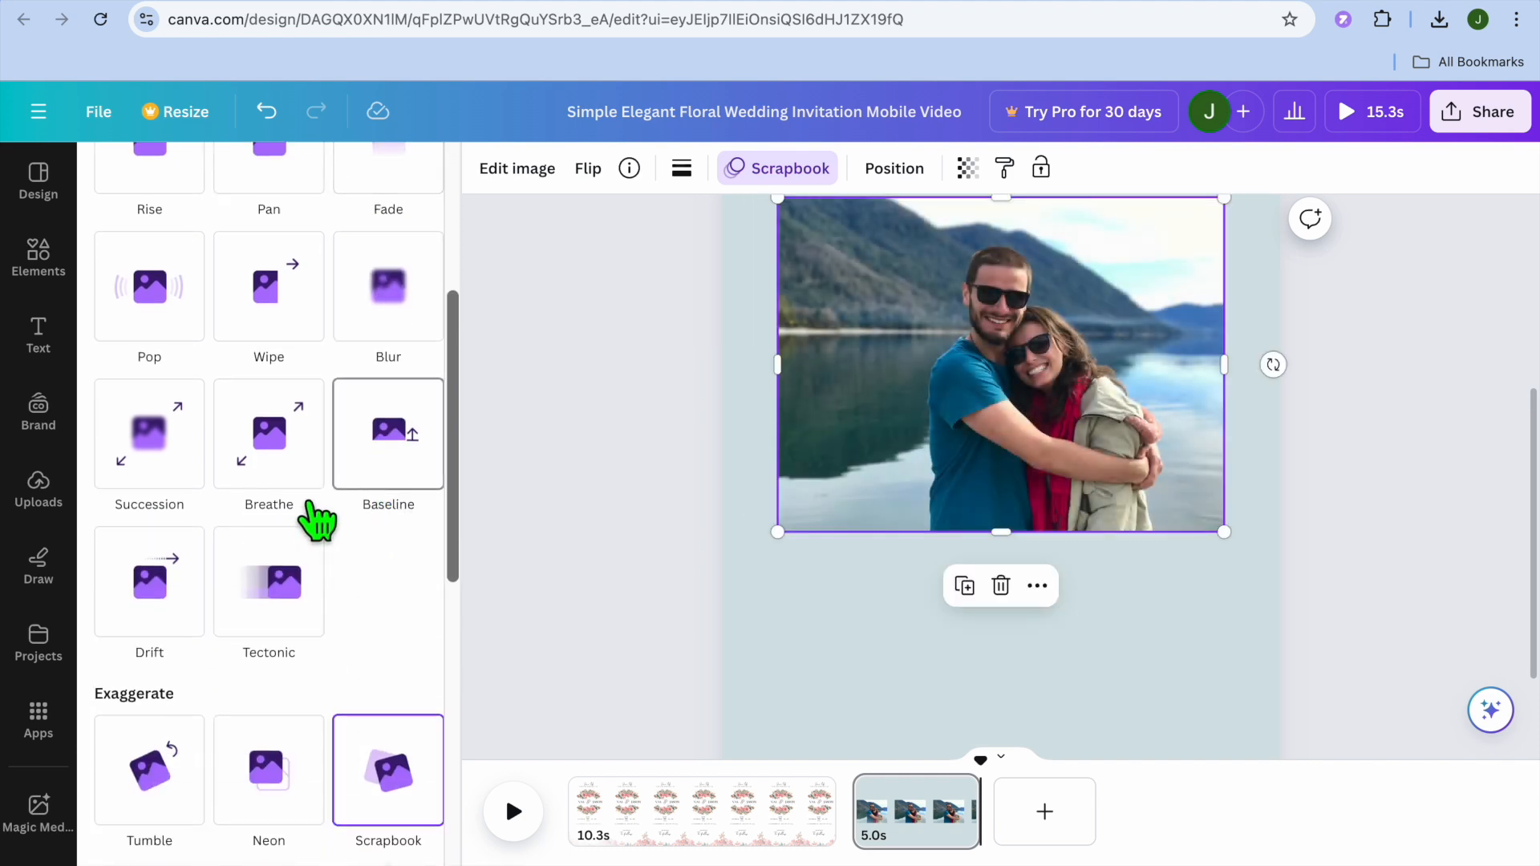
{"action": "left_click", "coordinate": [299, 491]}
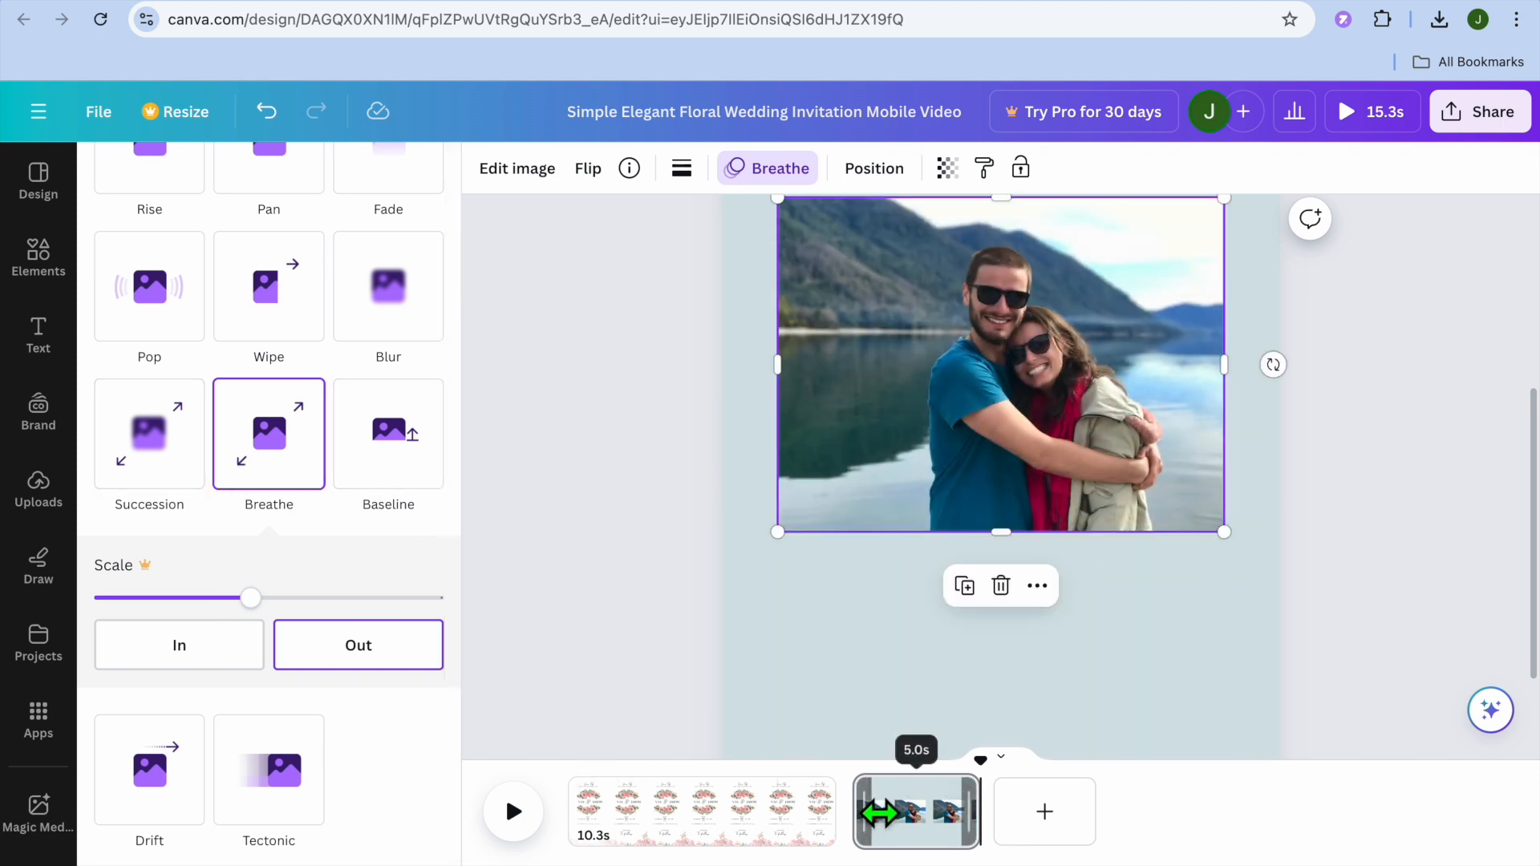
- Add a Circle Wipe transition between the invitation page and the couple photo page
{"action": "mouse_move", "coordinate": [857, 833]}
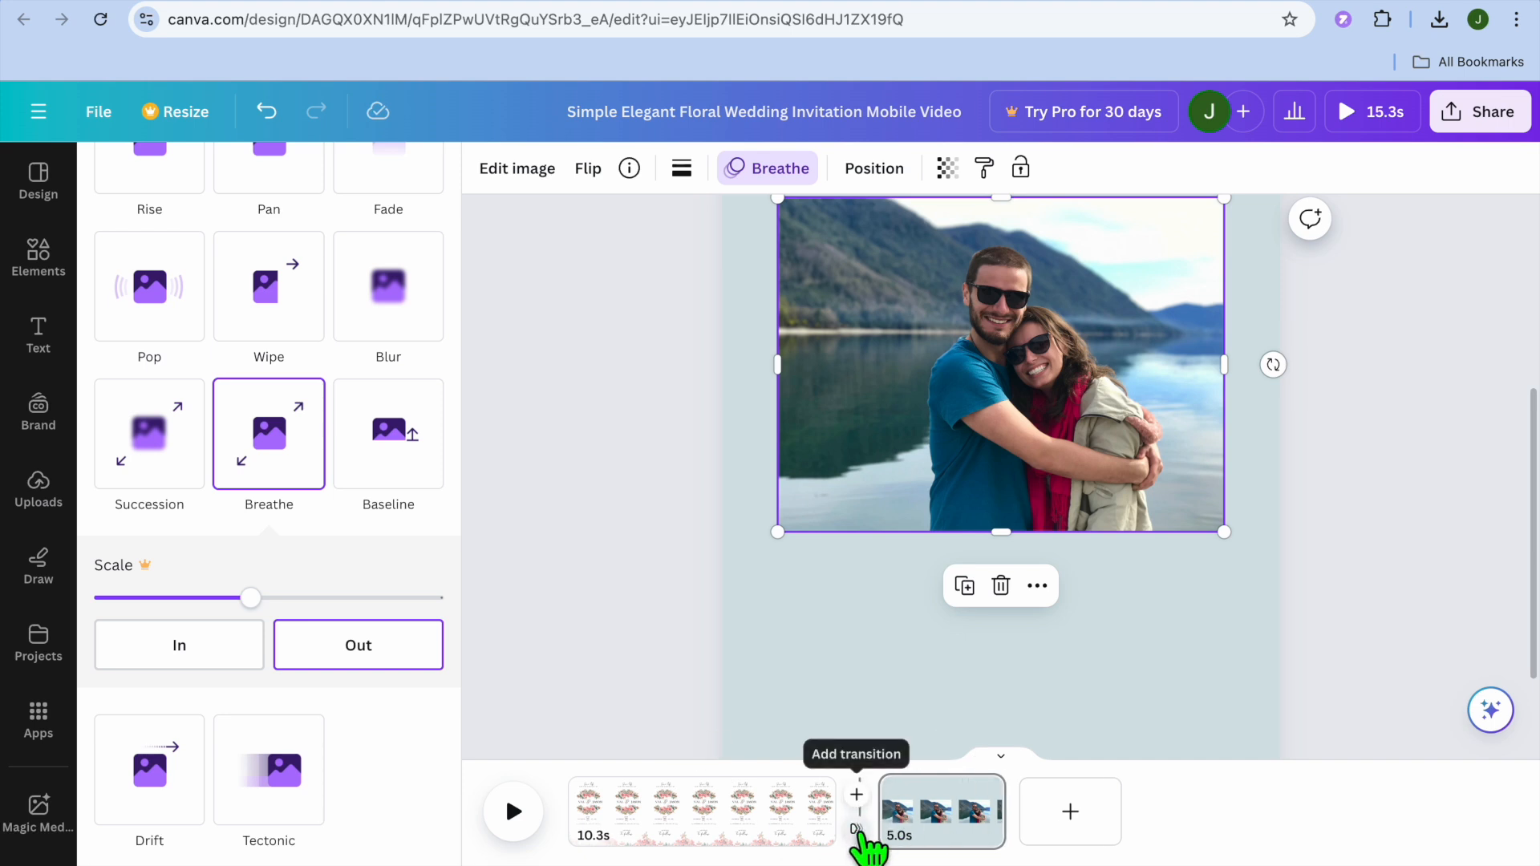
{"action": "left_click", "coordinate": [857, 831]}
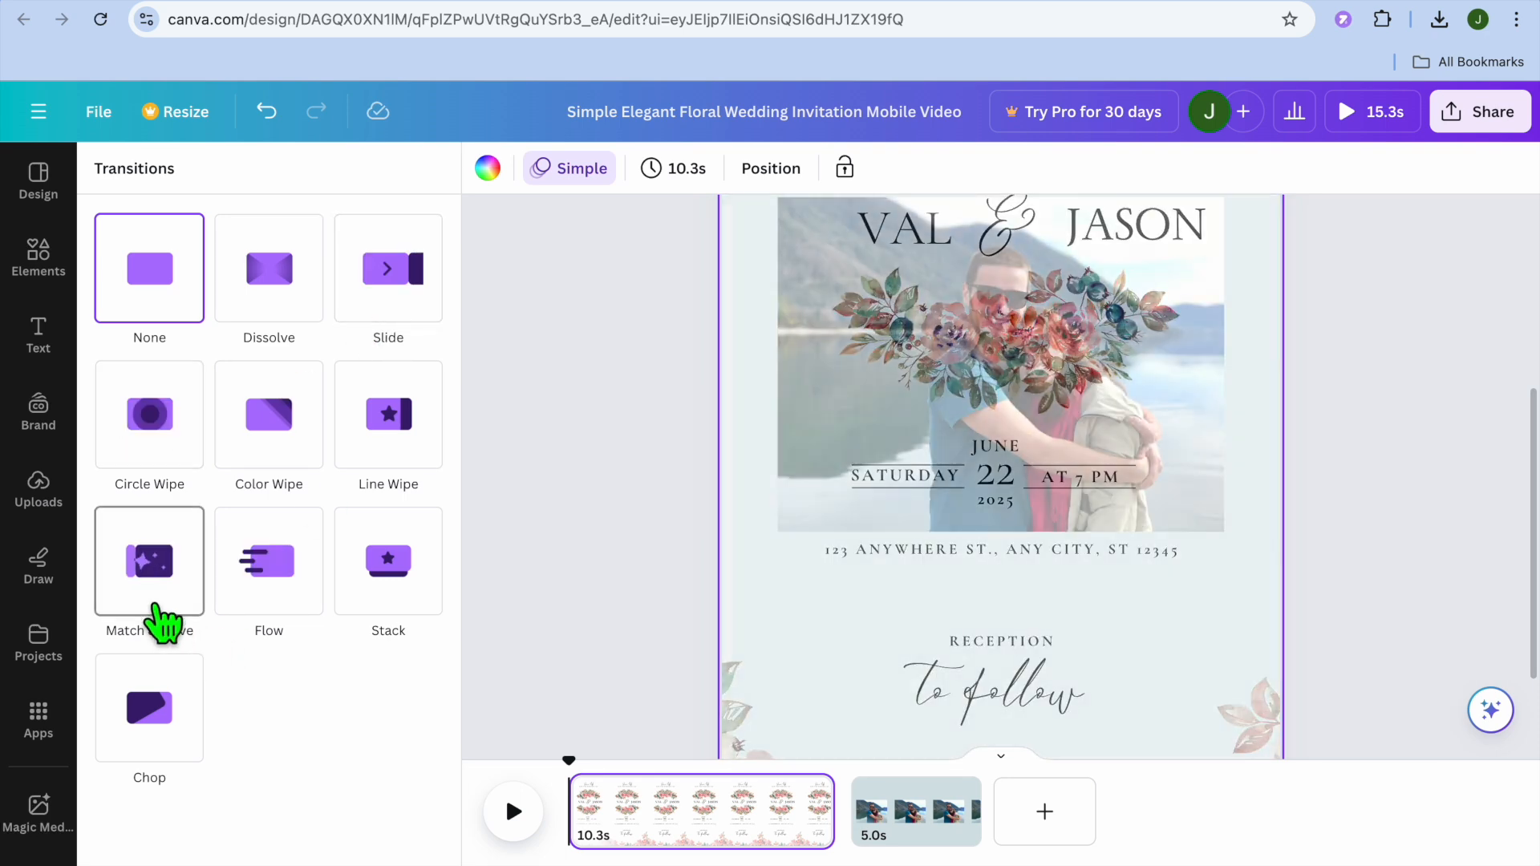
{"action": "left_click", "coordinate": [146, 481]}
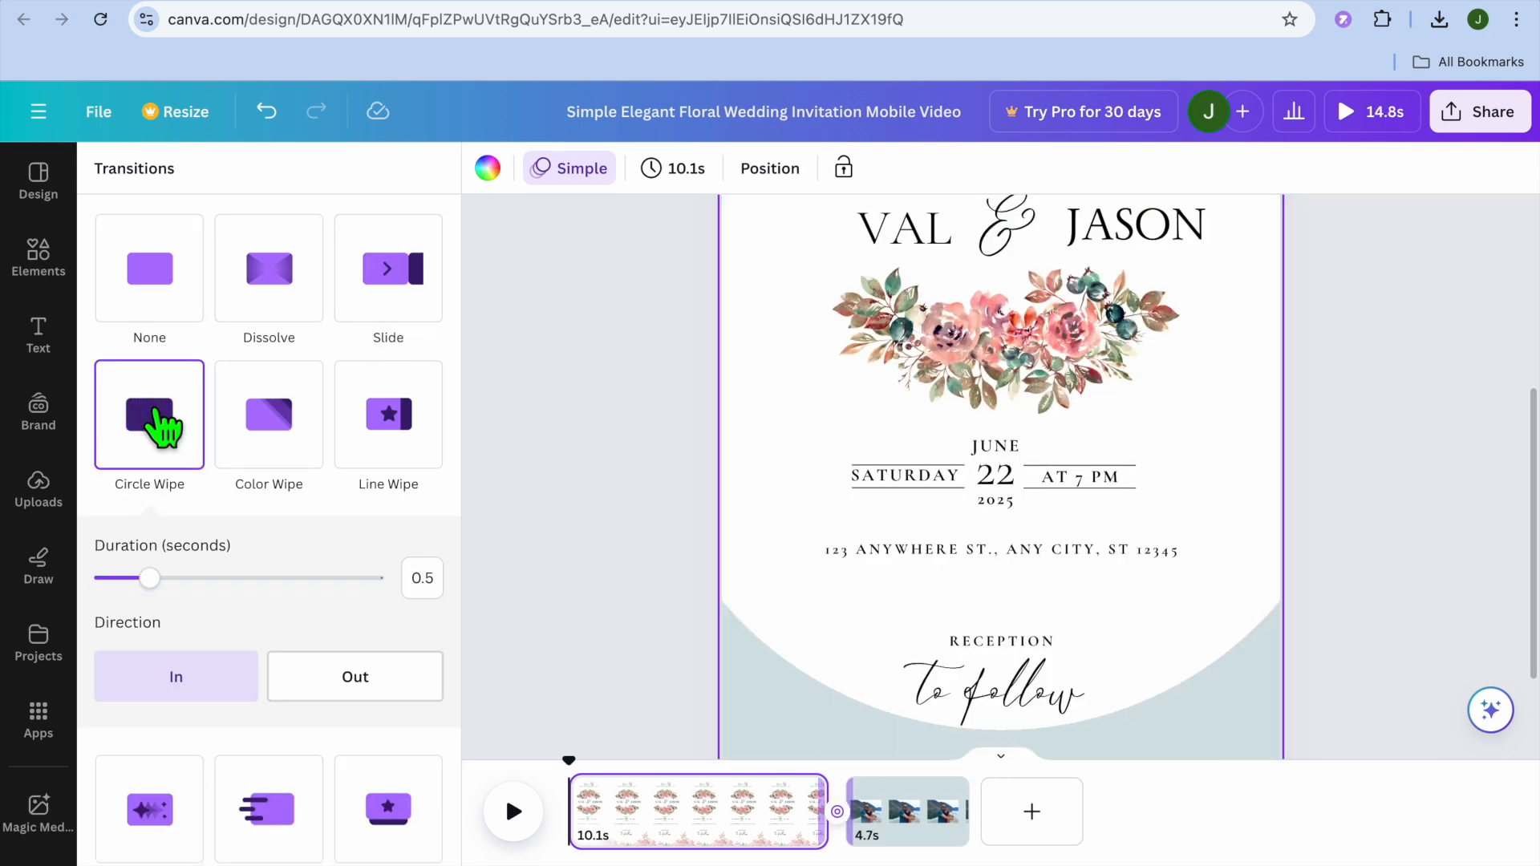
{"action": "left_click", "coordinate": [642, 667]}
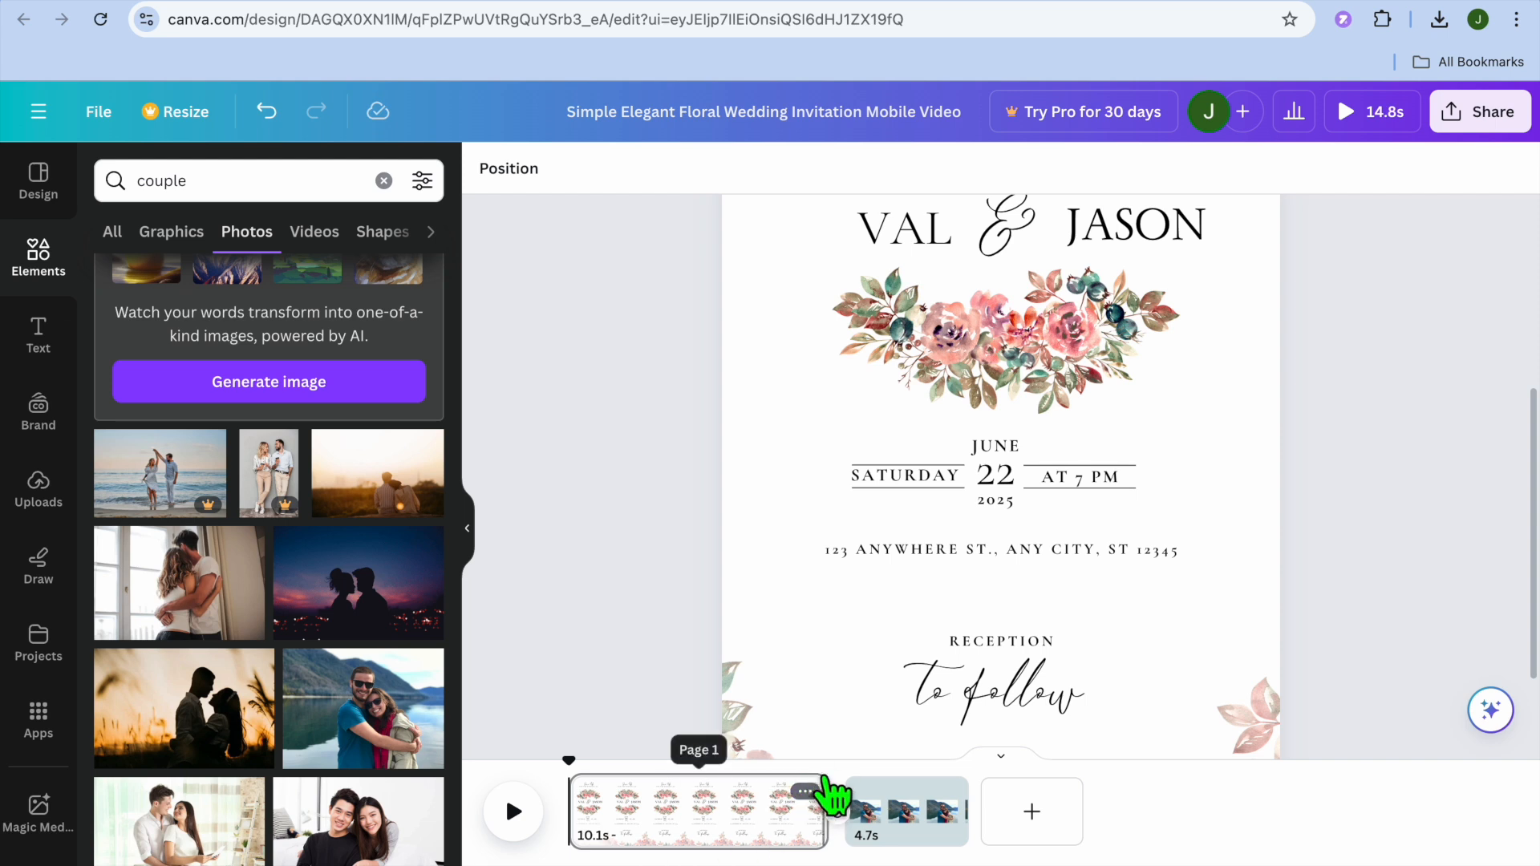
- Shorten the invitation page to 5.1 seconds and preview the video from the start through the transition
{"action": "left_click", "coordinate": [834, 795]}
{"action": "left_click_drag", "start_coordinate": [847, 796], "coordinate": [720, 797]}
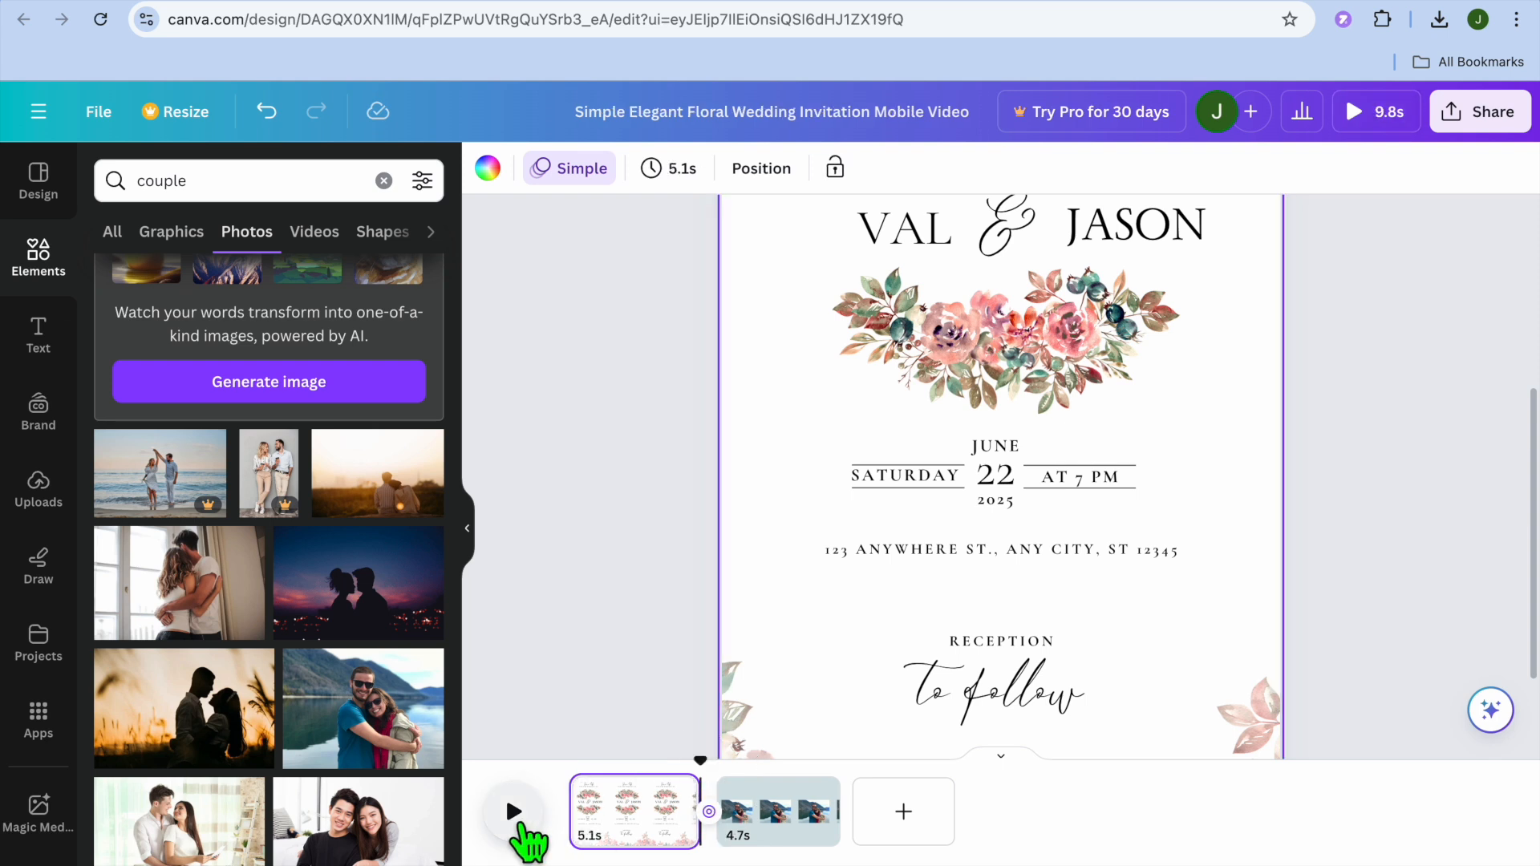
{"action": "left_click_drag", "start_coordinate": [703, 772], "coordinate": [548, 777]}
{"action": "left_click", "coordinate": [514, 814]}
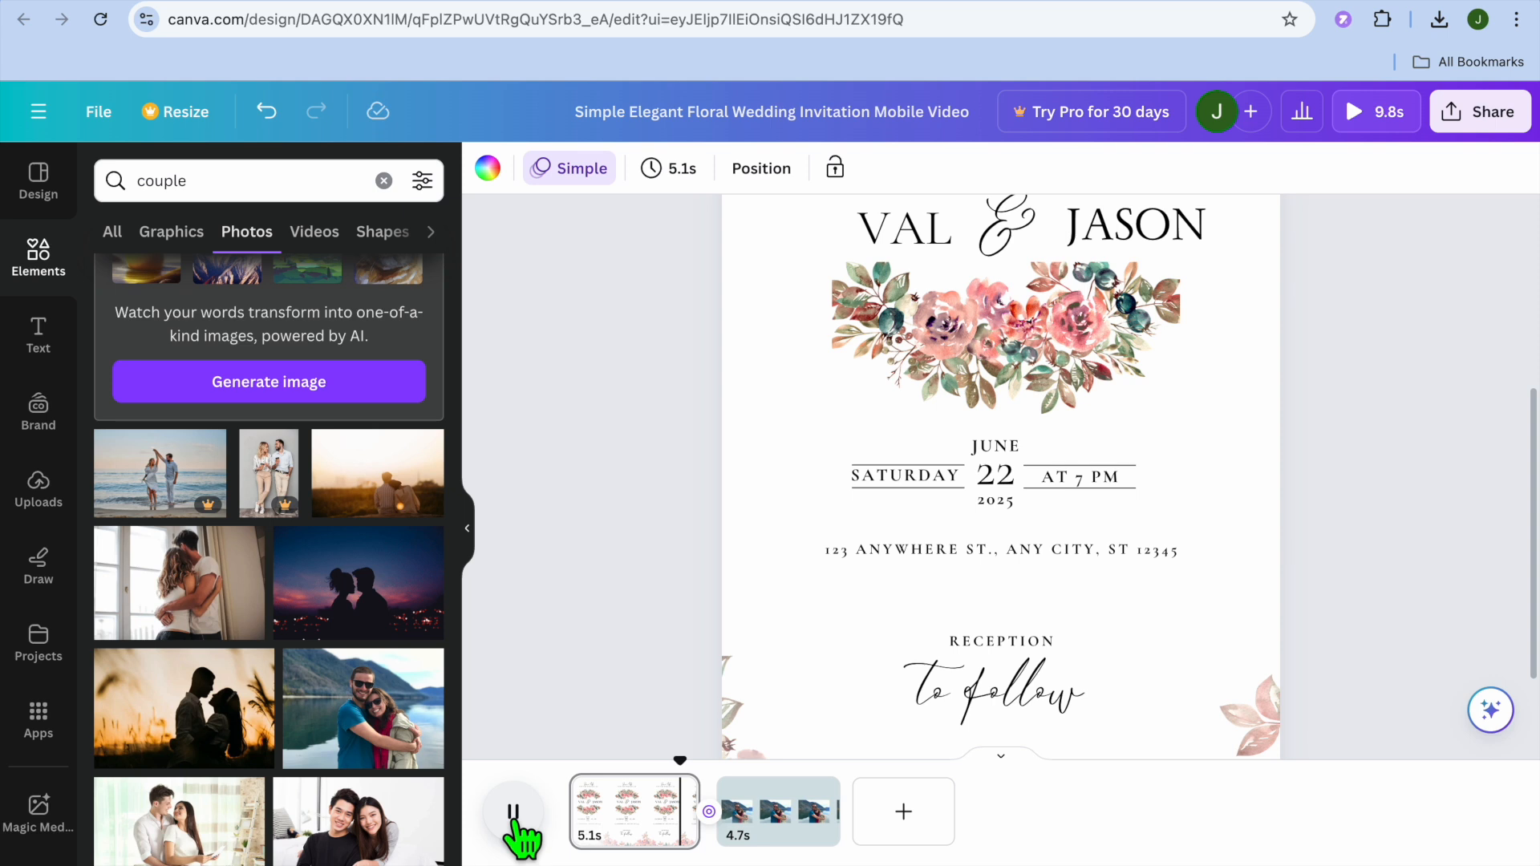
{"action": "left_click", "coordinate": [514, 814]}
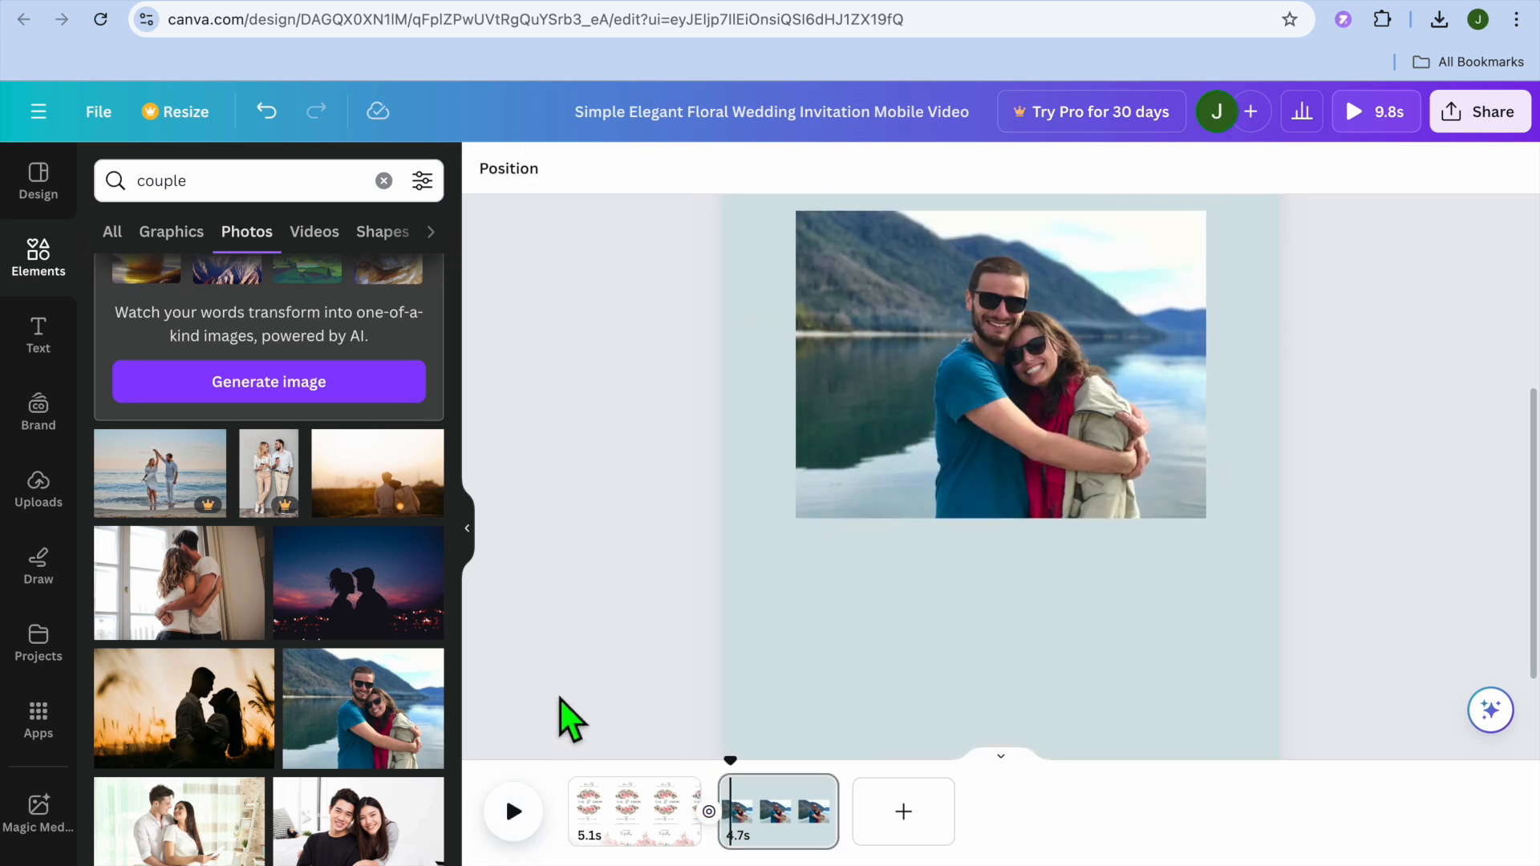
- Look through the uploaded images and audio files for music
{"action": "scroll", "coordinate": [562, 702], "scroll_direction": "down", "scroll_amount": 1}
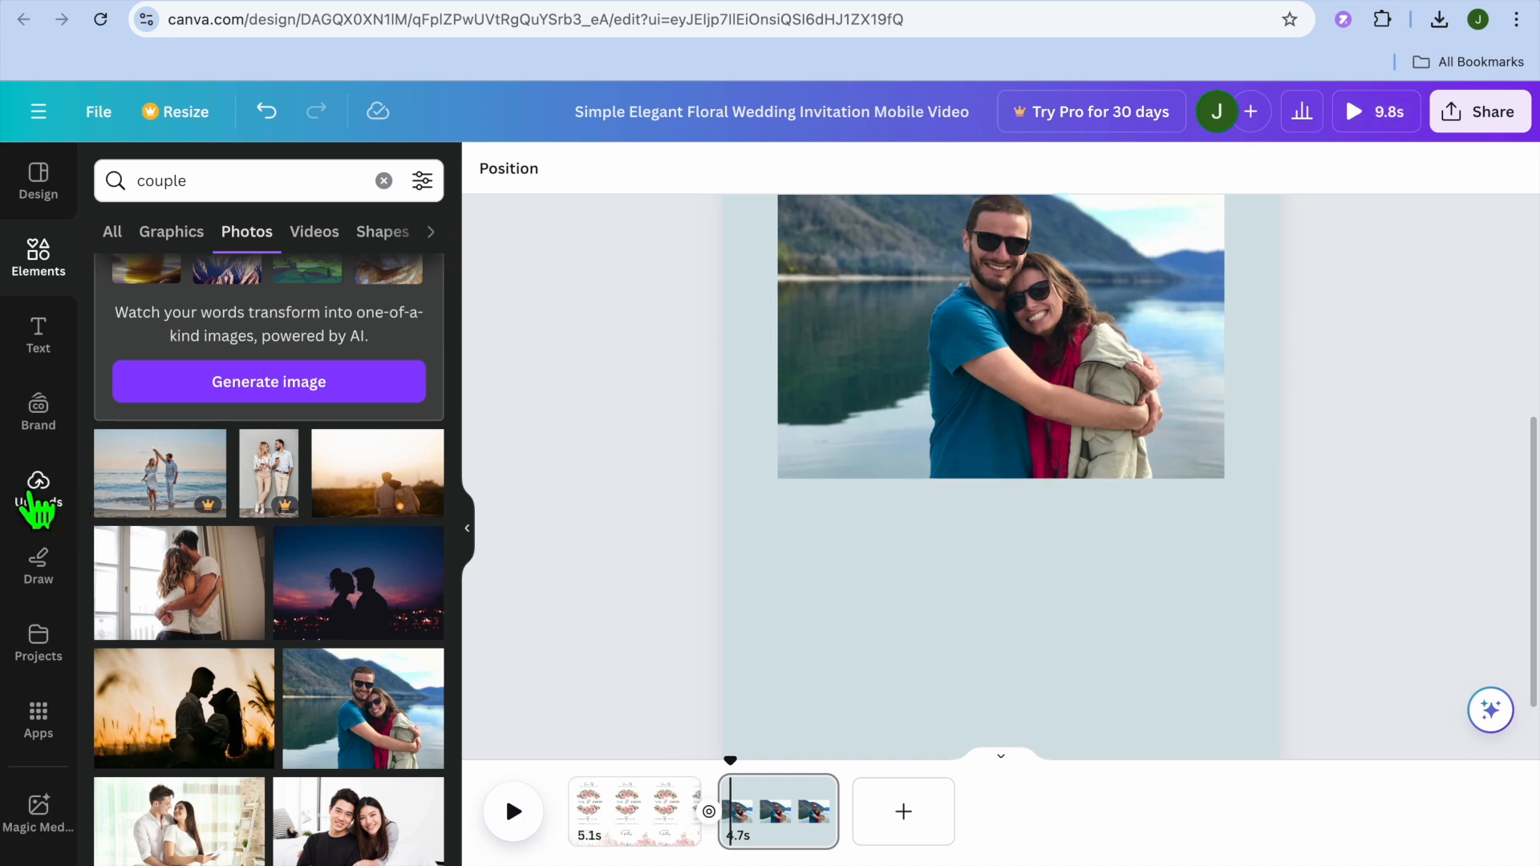
{"action": "left_click", "coordinate": [35, 503]}
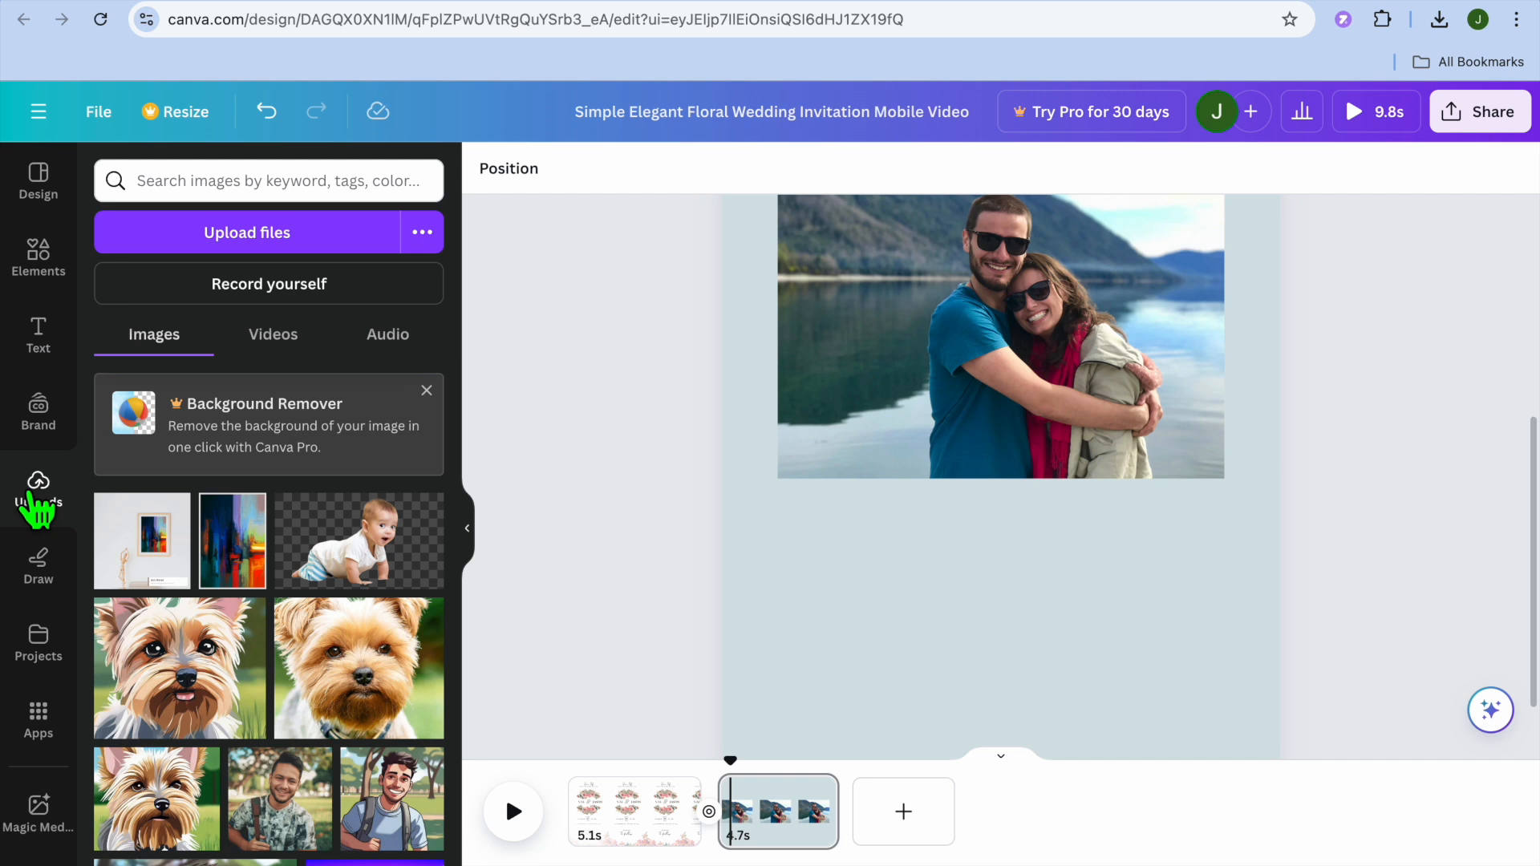
{"action": "left_click", "coordinate": [388, 333]}
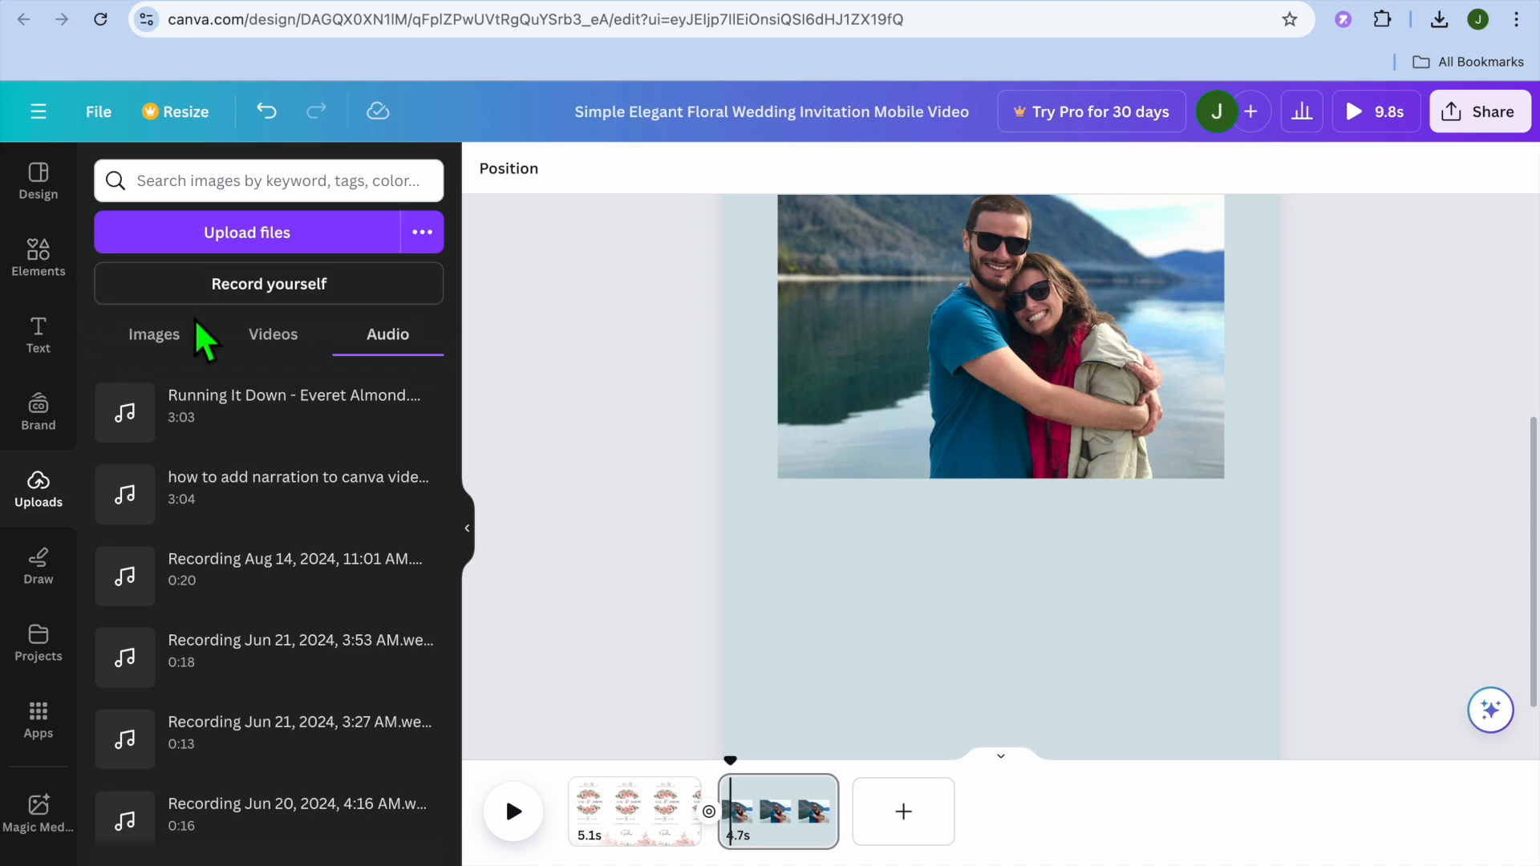
- Search the elements library for WEDDING in place of the old couple search and show only the audio results
{"action": "left_click", "coordinate": [44, 261]}
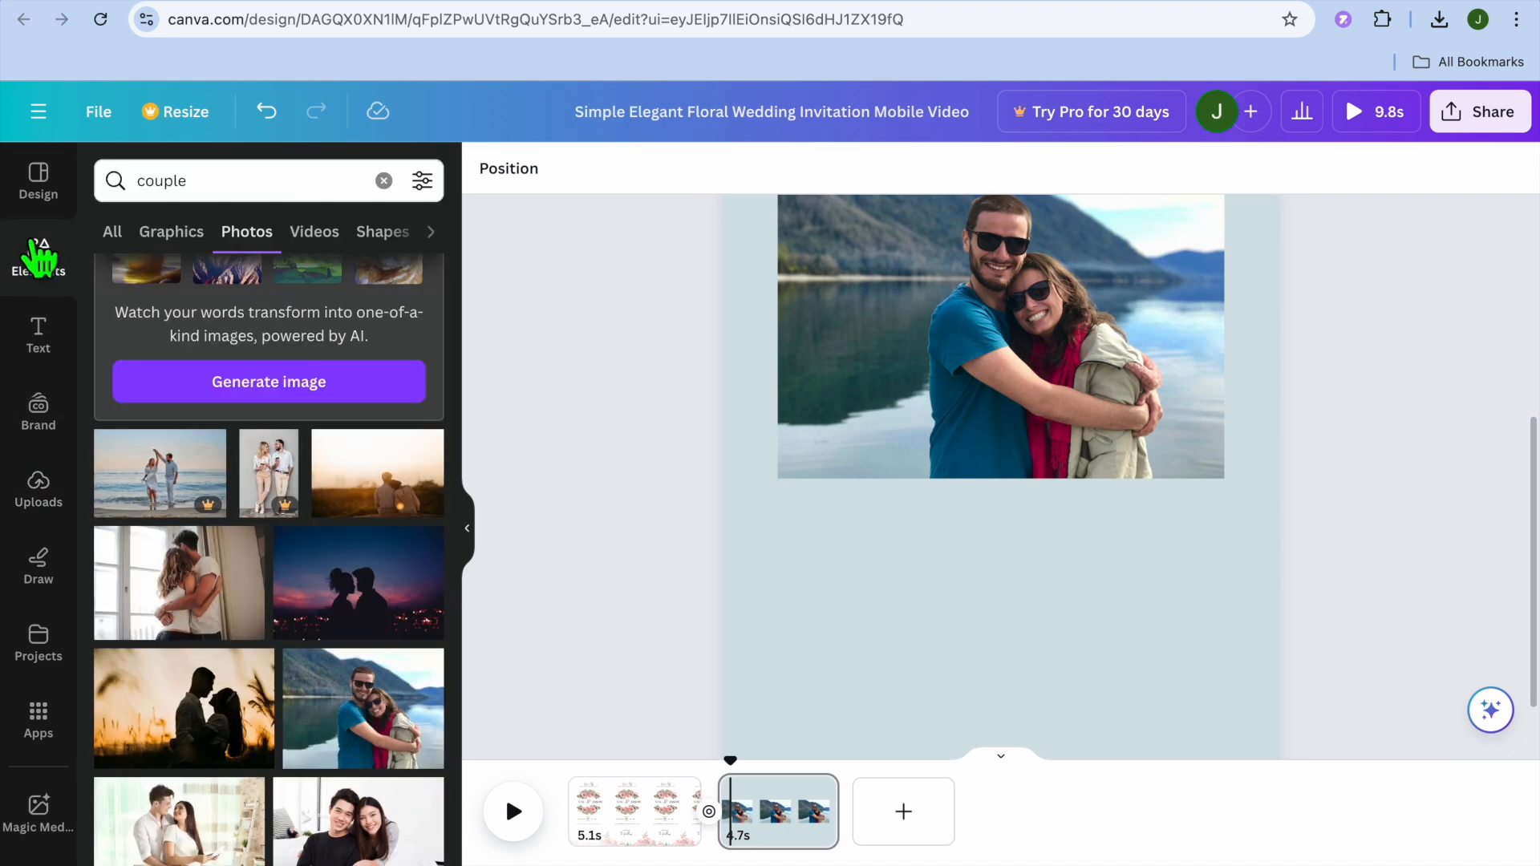
{"action": "left_click", "coordinate": [384, 180]}
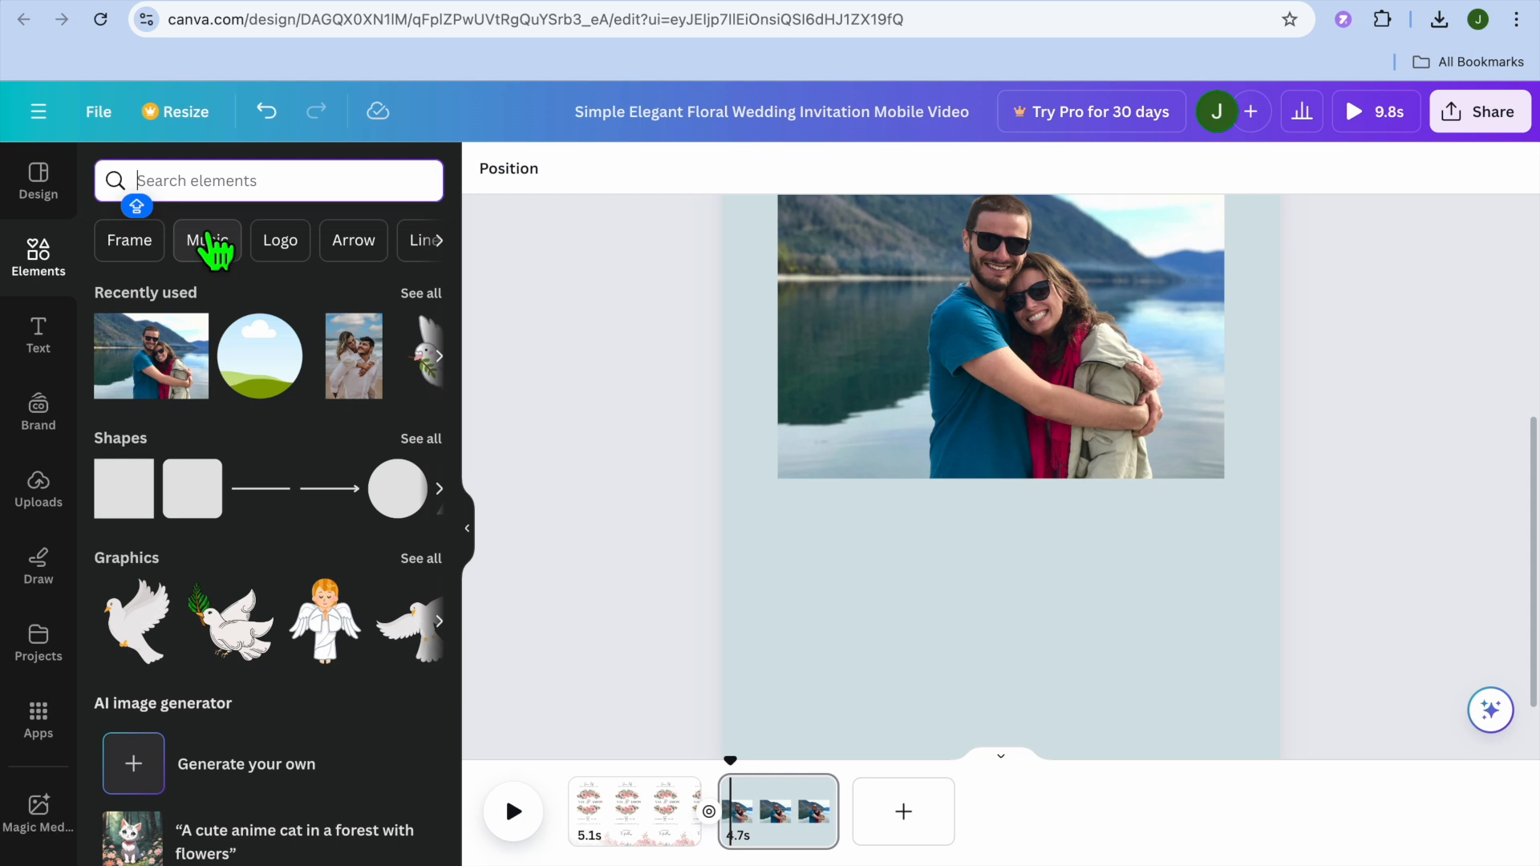
{"action": "type", "text": "WEDD"}
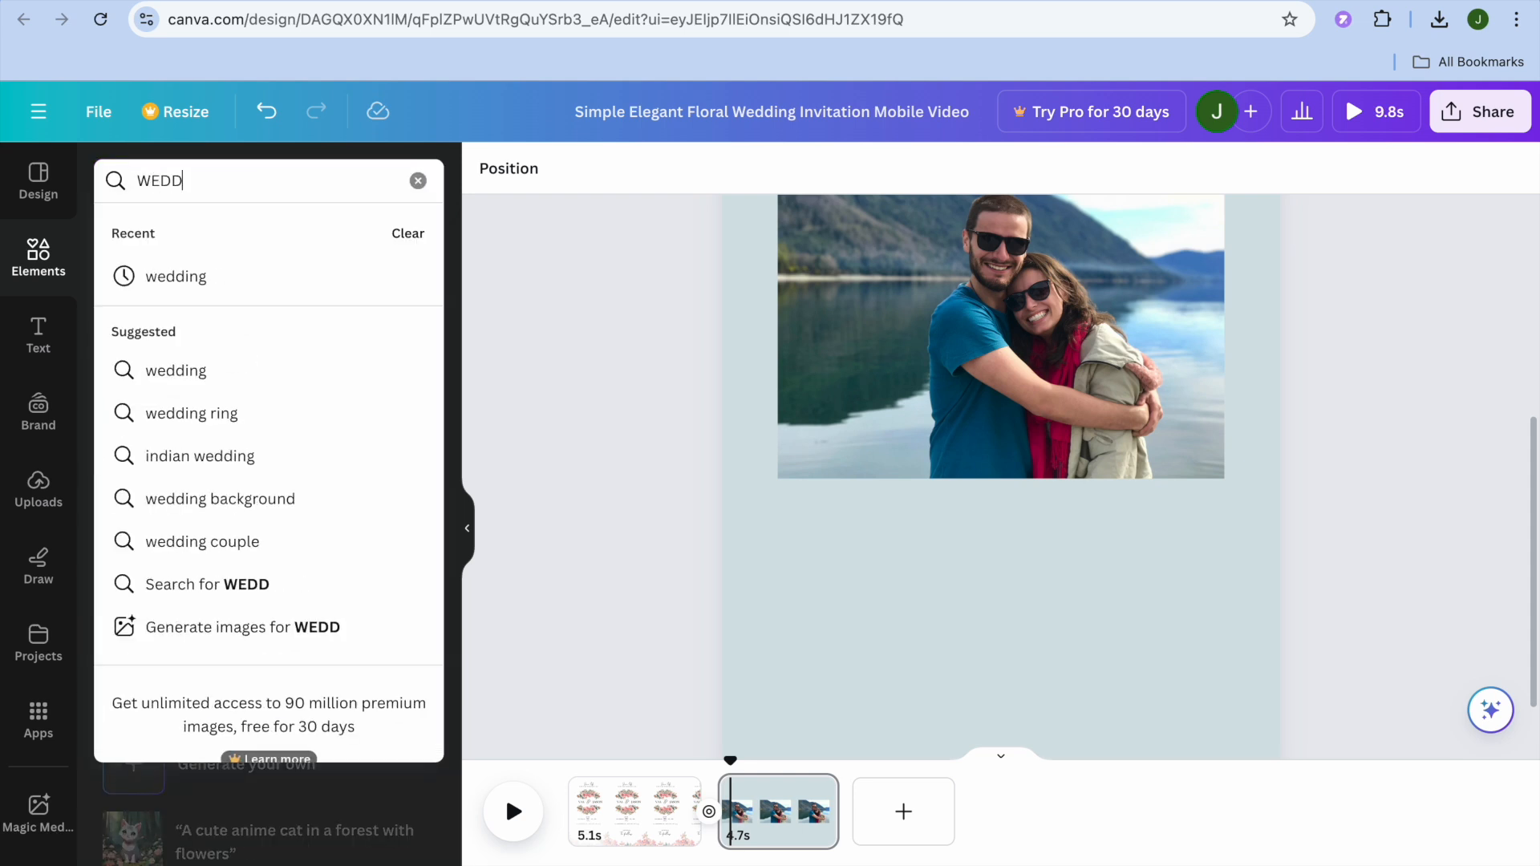
{"action": "type", "text": "ING"}
{"action": "key", "text": "Return"}
{"action": "scroll", "coordinate": [353, 235], "scroll_direction": "right", "scroll_amount": 2}
{"action": "scroll", "coordinate": [353, 240], "scroll_direction": "right", "scroll_amount": 3}
{"action": "left_click", "coordinate": [334, 240]}
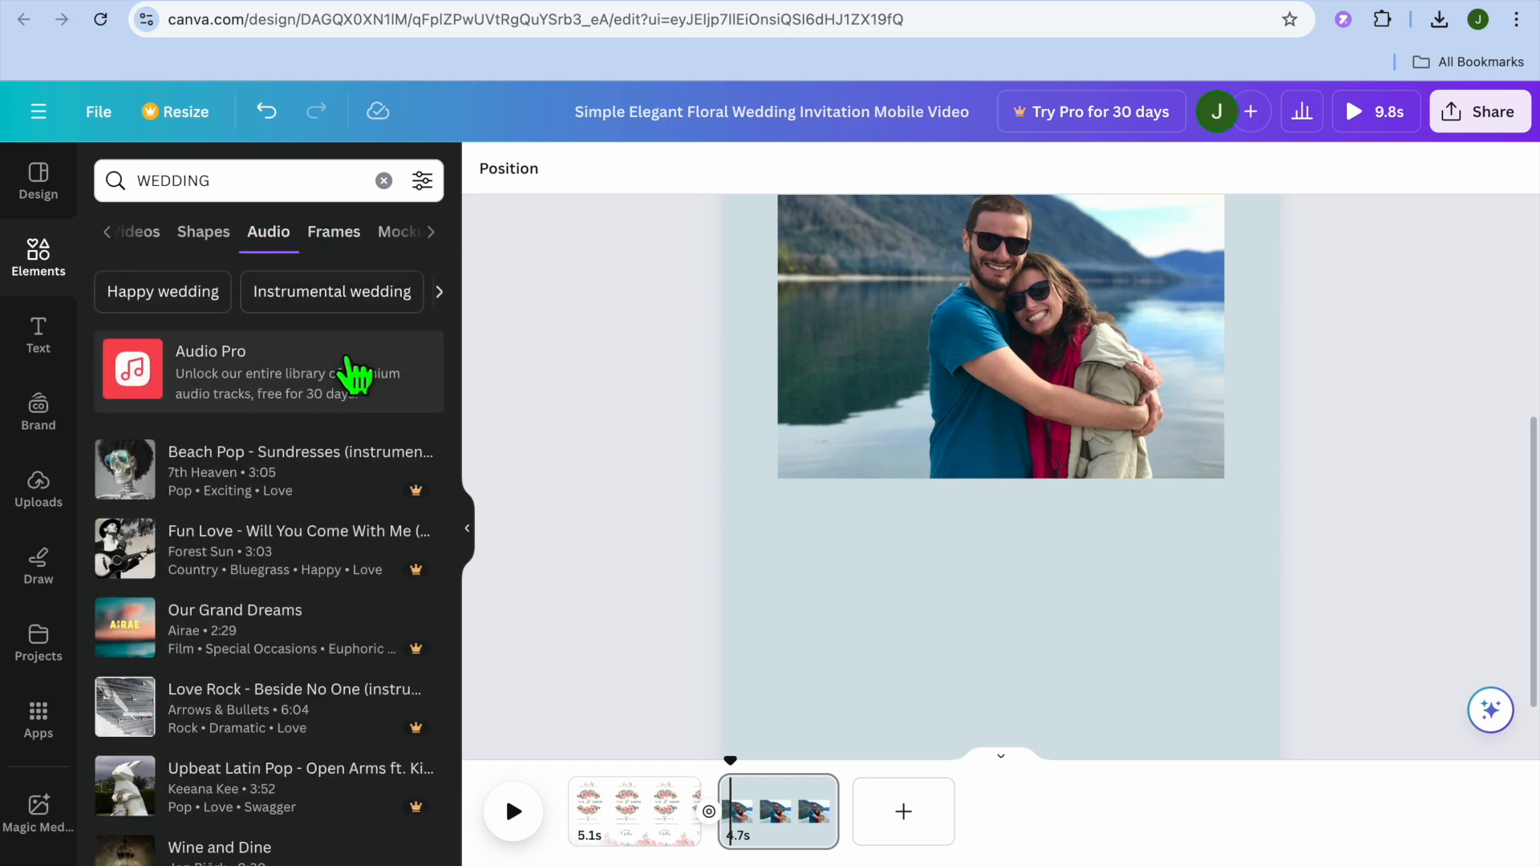
- Add the Slow Romantic Music track to the start of the video timeline and briefly preview the video with it
{"action": "scroll", "coordinate": [353, 417], "scroll_direction": "down", "scroll_amount": 5}
{"action": "scroll", "coordinate": [349, 415], "scroll_direction": "down", "scroll_amount": 10}
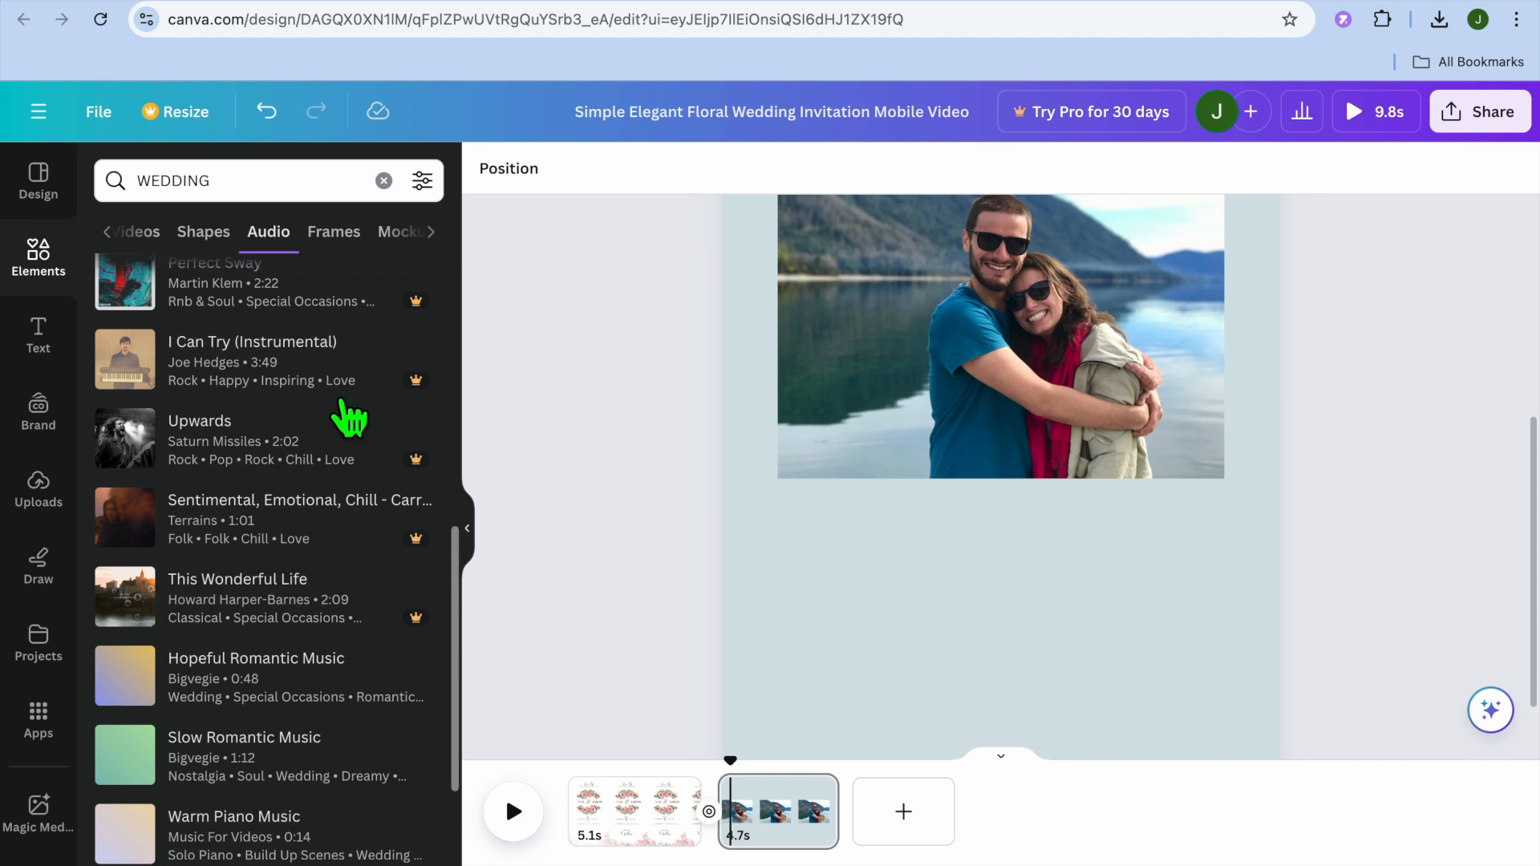
{"action": "scroll", "coordinate": [349, 416], "scroll_direction": "up", "scroll_amount": 4}
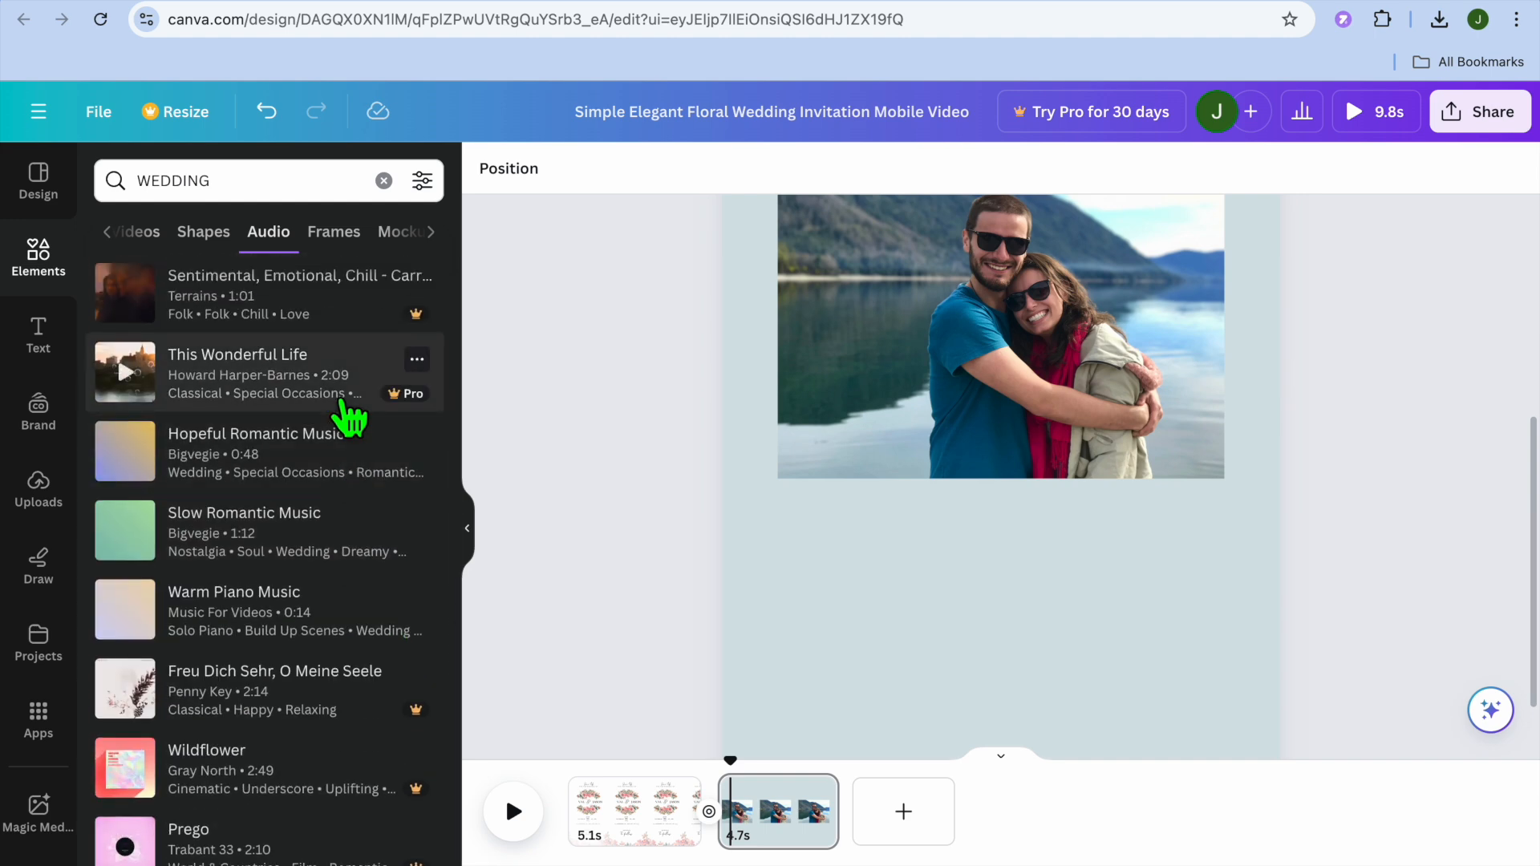
{"action": "mouse_move", "coordinate": [433, 416]}
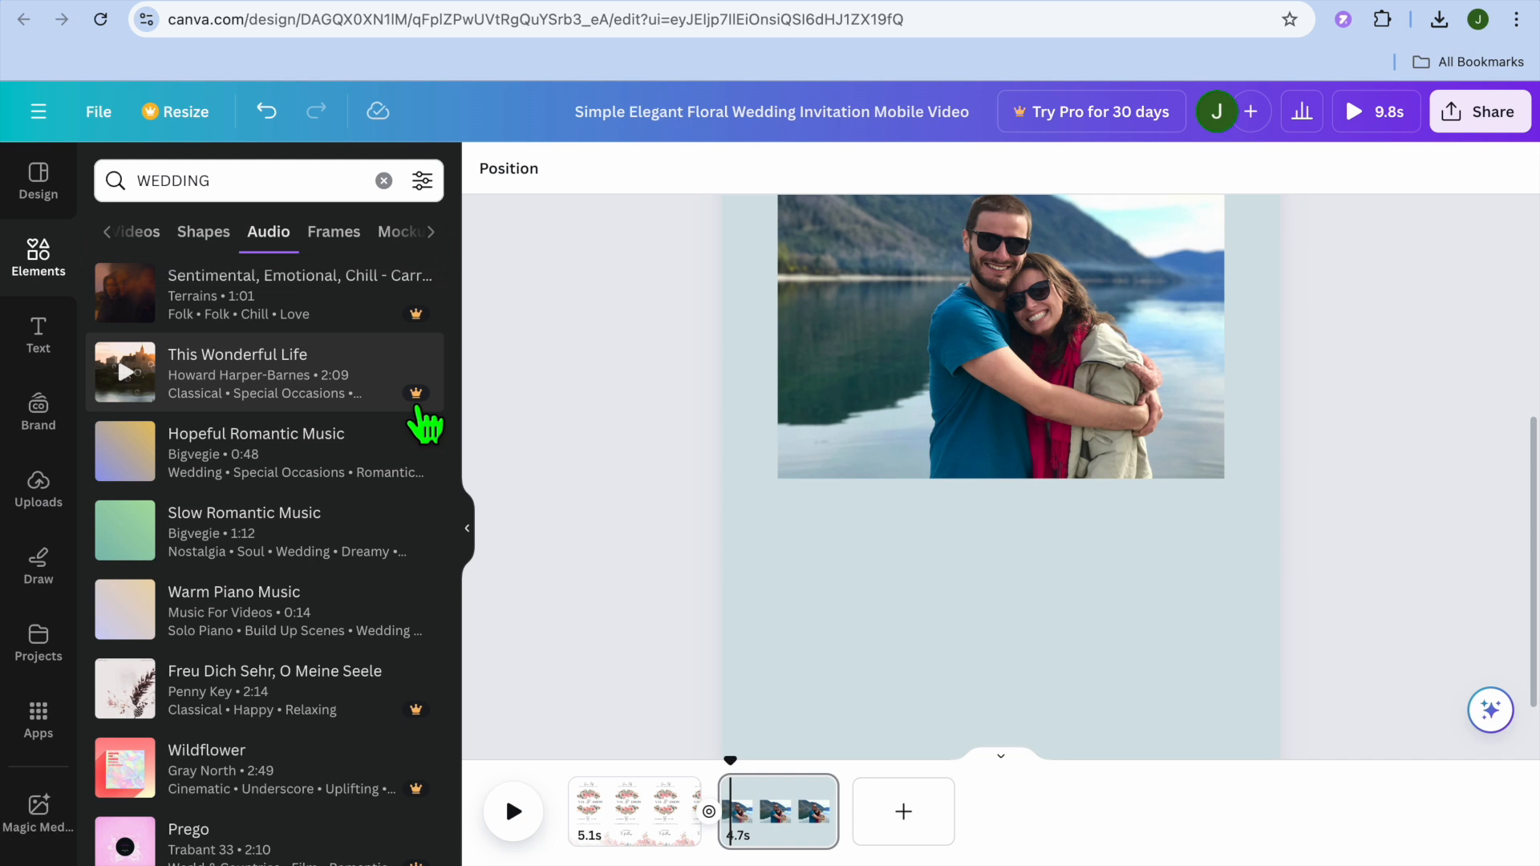
{"action": "left_click_drag", "start_coordinate": [249, 550], "coordinate": [592, 835]}
{"action": "left_click_drag", "start_coordinate": [710, 838], "coordinate": [594, 822]}
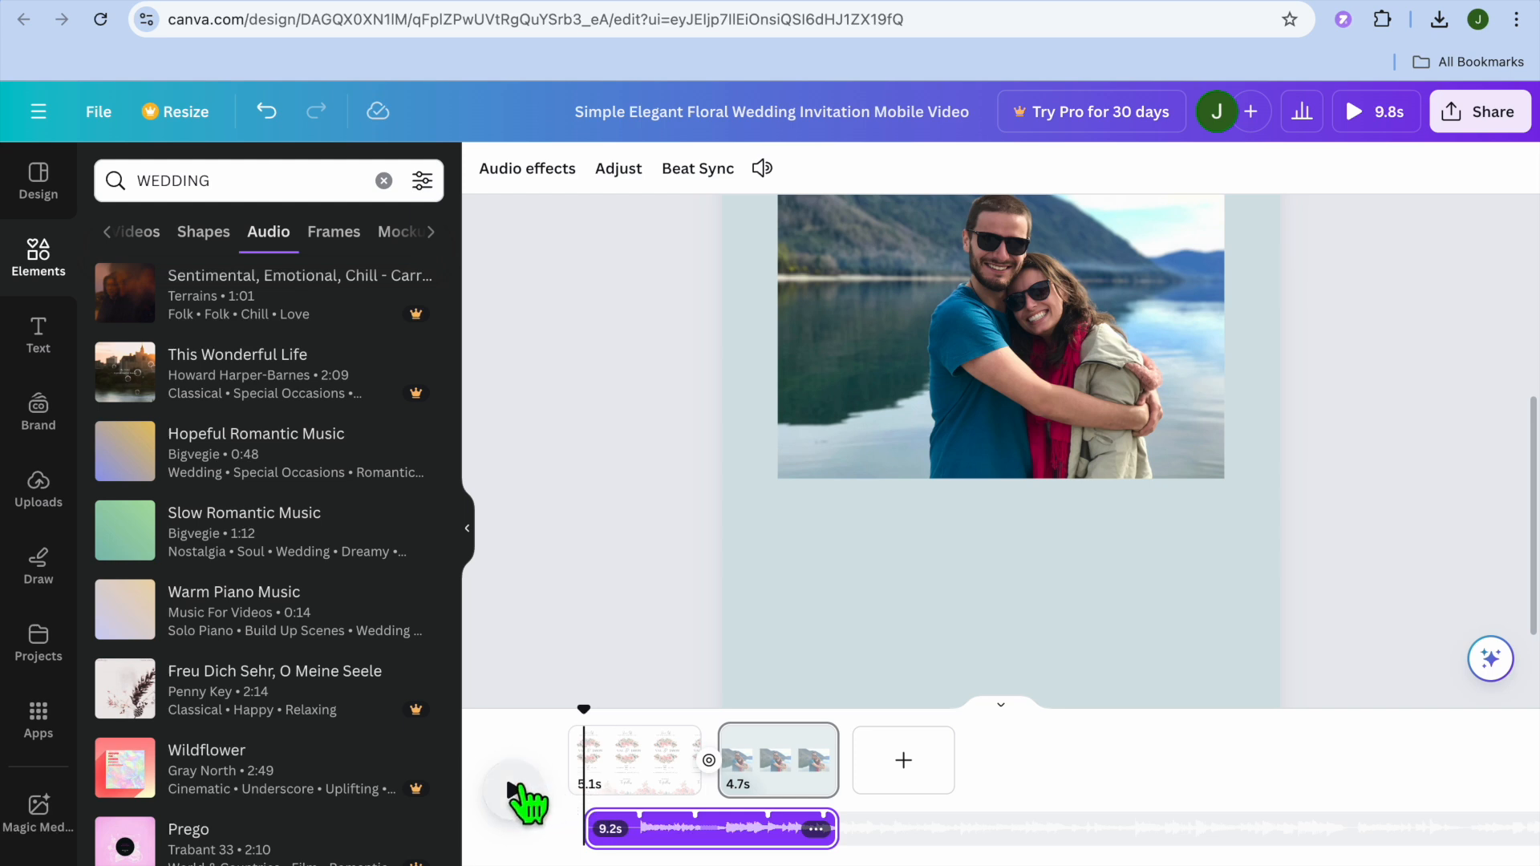
{"action": "left_click", "coordinate": [520, 791]}
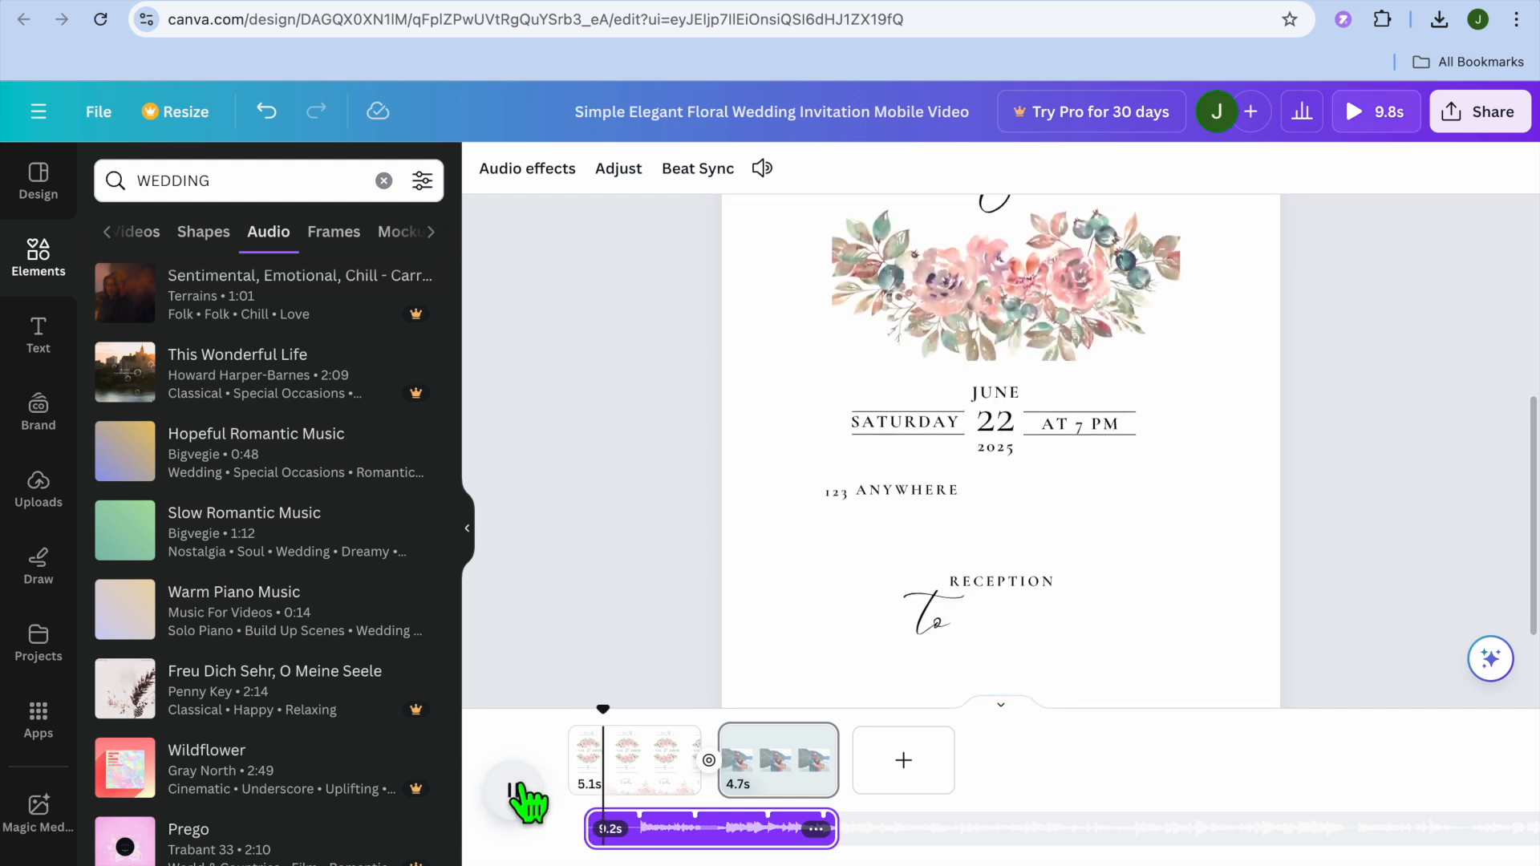
{"action": "left_click", "coordinate": [523, 796]}
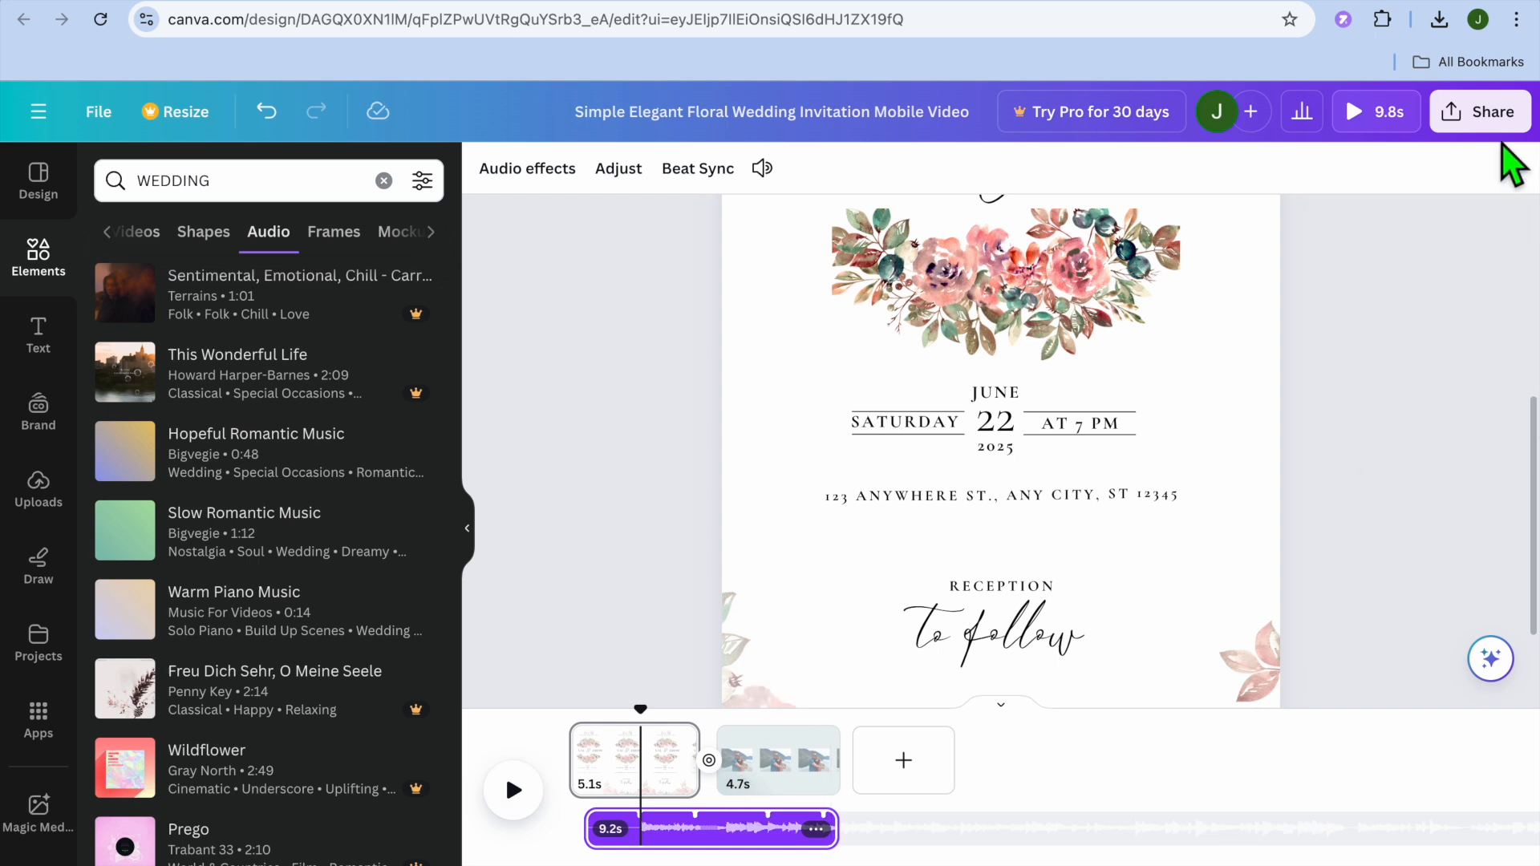
- Review the download settings for exporting the invitation as an MP4 video, and return to the sharing options
{"action": "left_click", "coordinate": [1482, 122]}
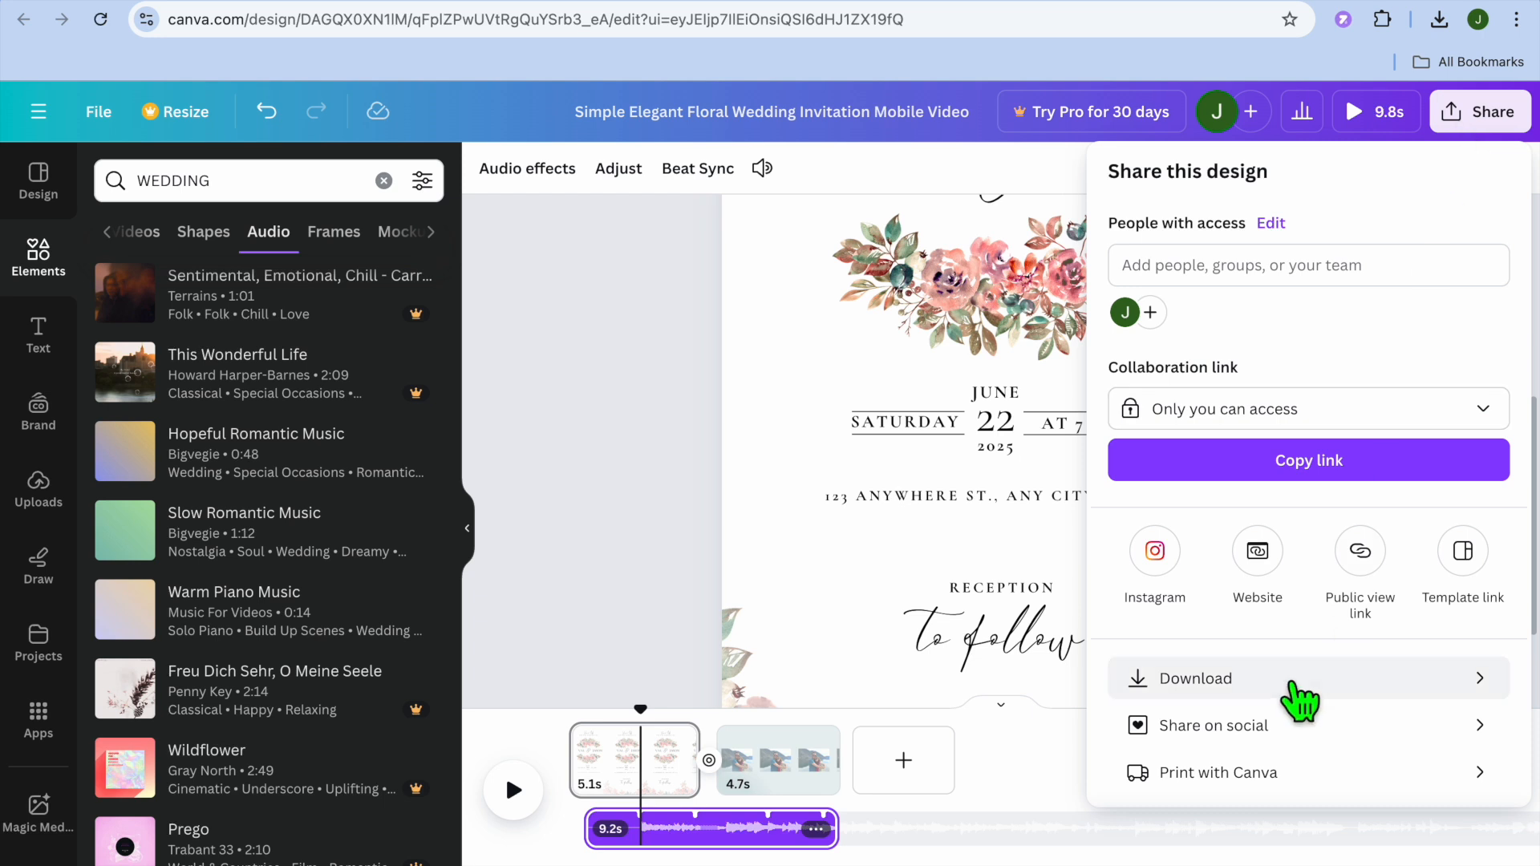
{"action": "left_click", "coordinate": [1283, 690]}
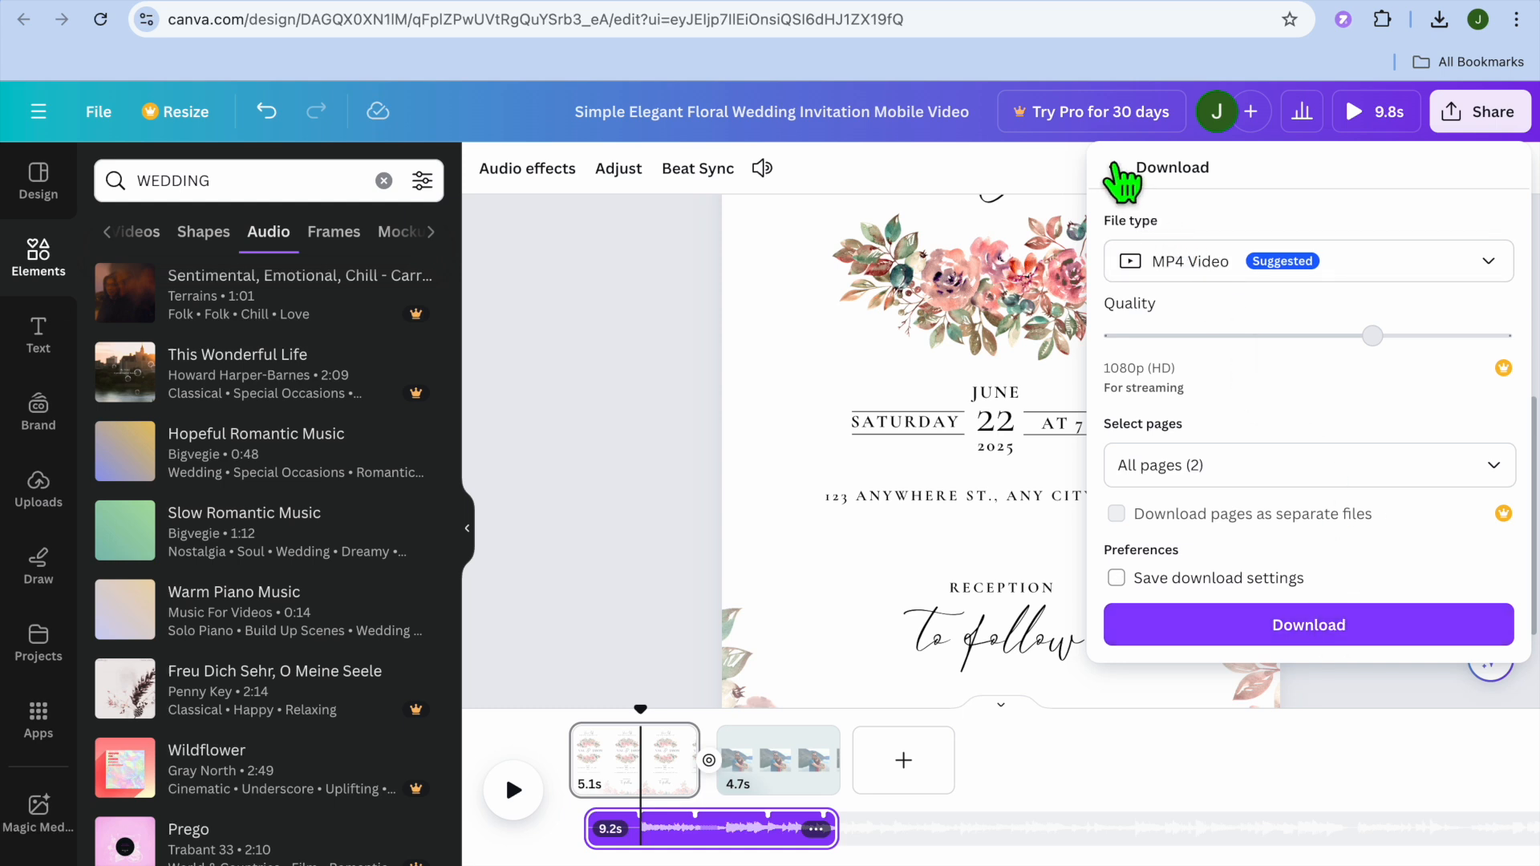
{"action": "left_click", "coordinate": [1115, 169]}
- Open the public view link options for the invitation design
{"action": "scroll", "coordinate": [1310, 585], "scroll_direction": "down", "scroll_amount": 1}
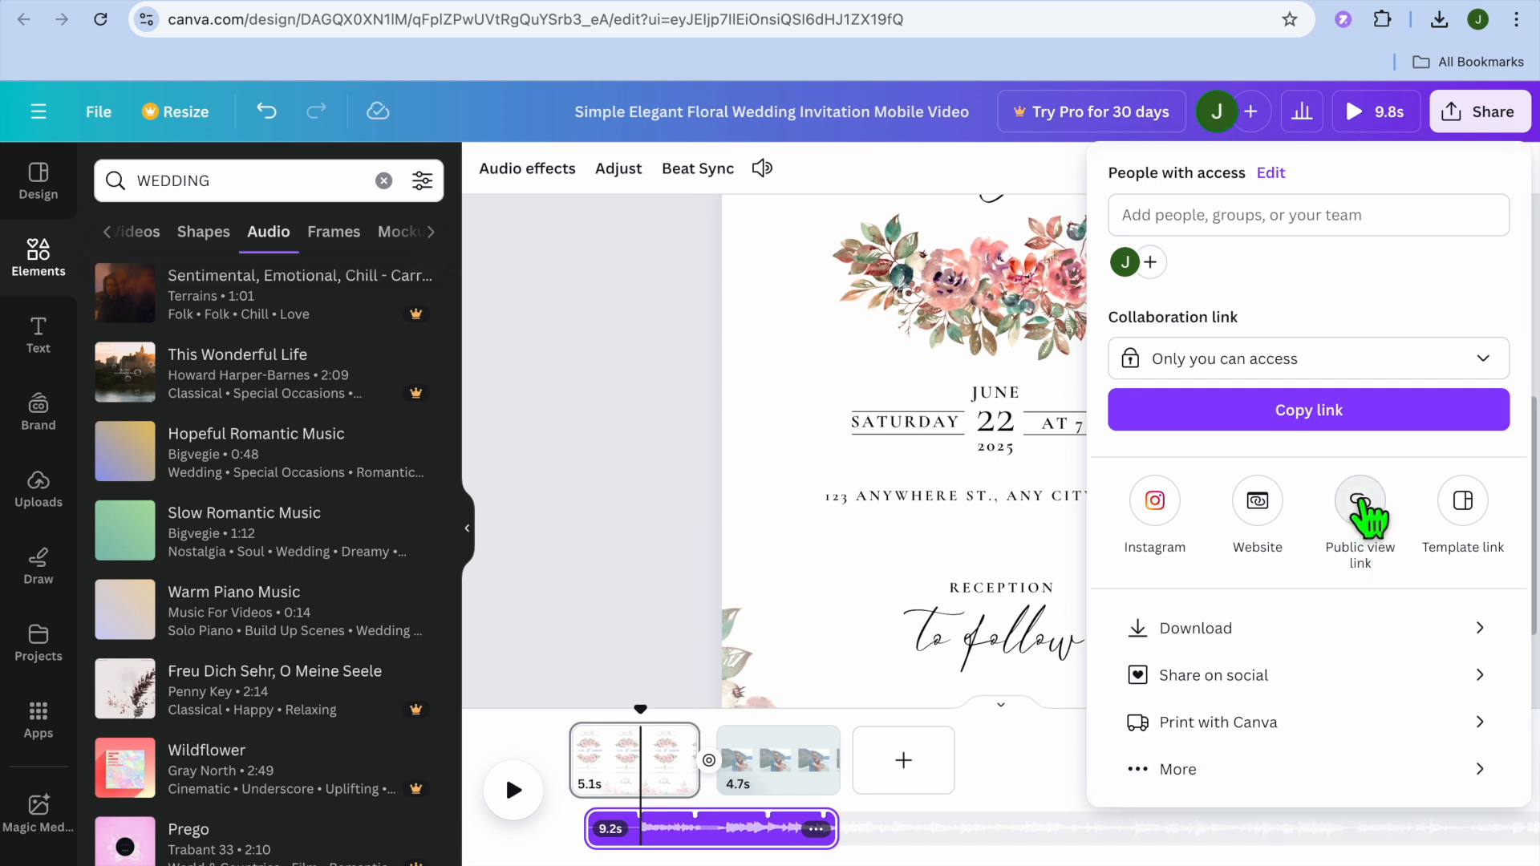
{"action": "left_click", "coordinate": [1369, 507]}
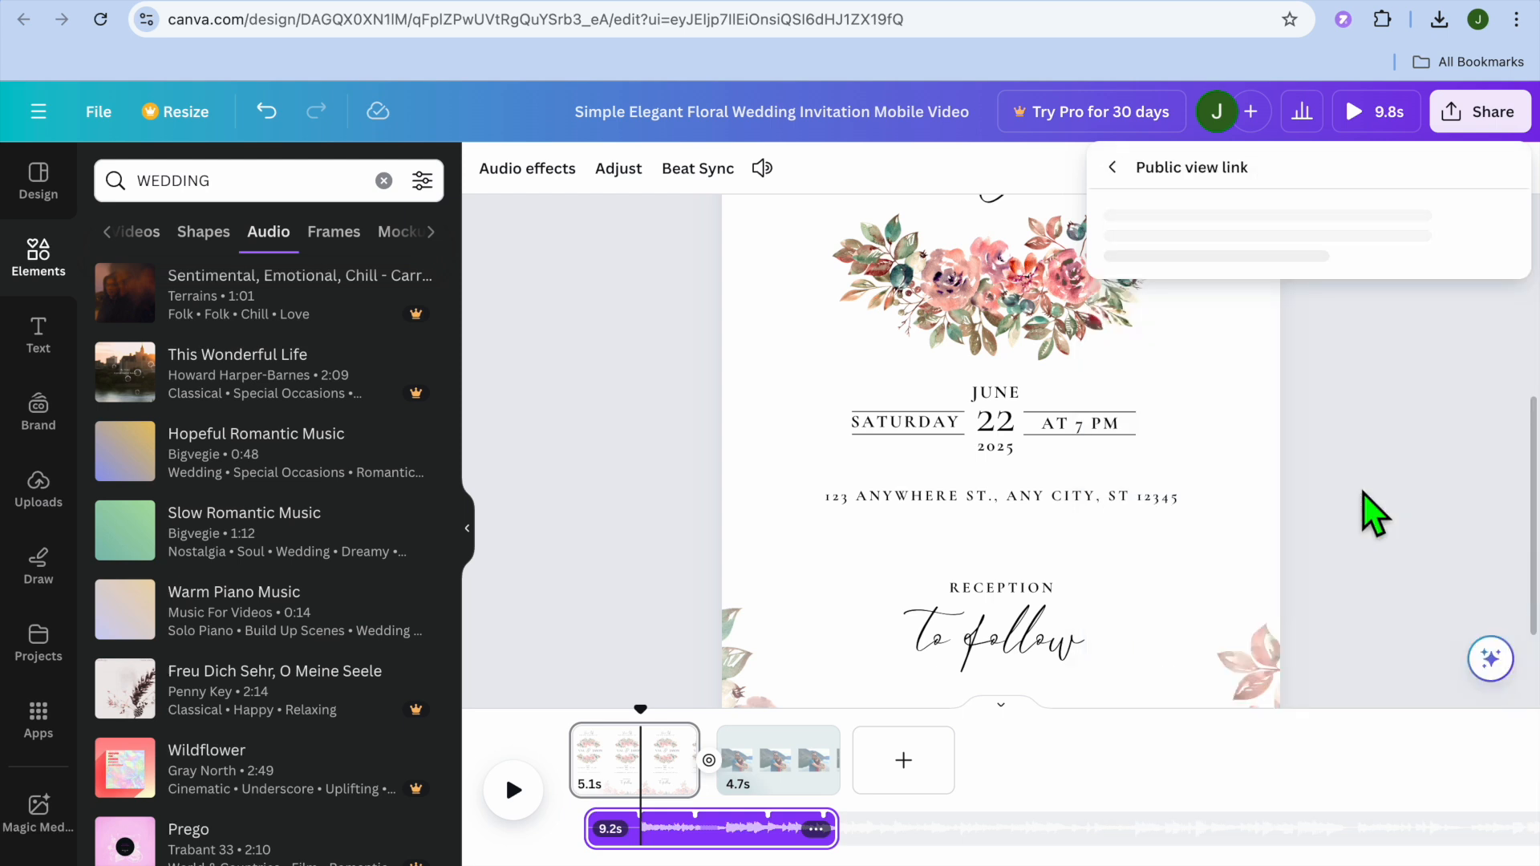